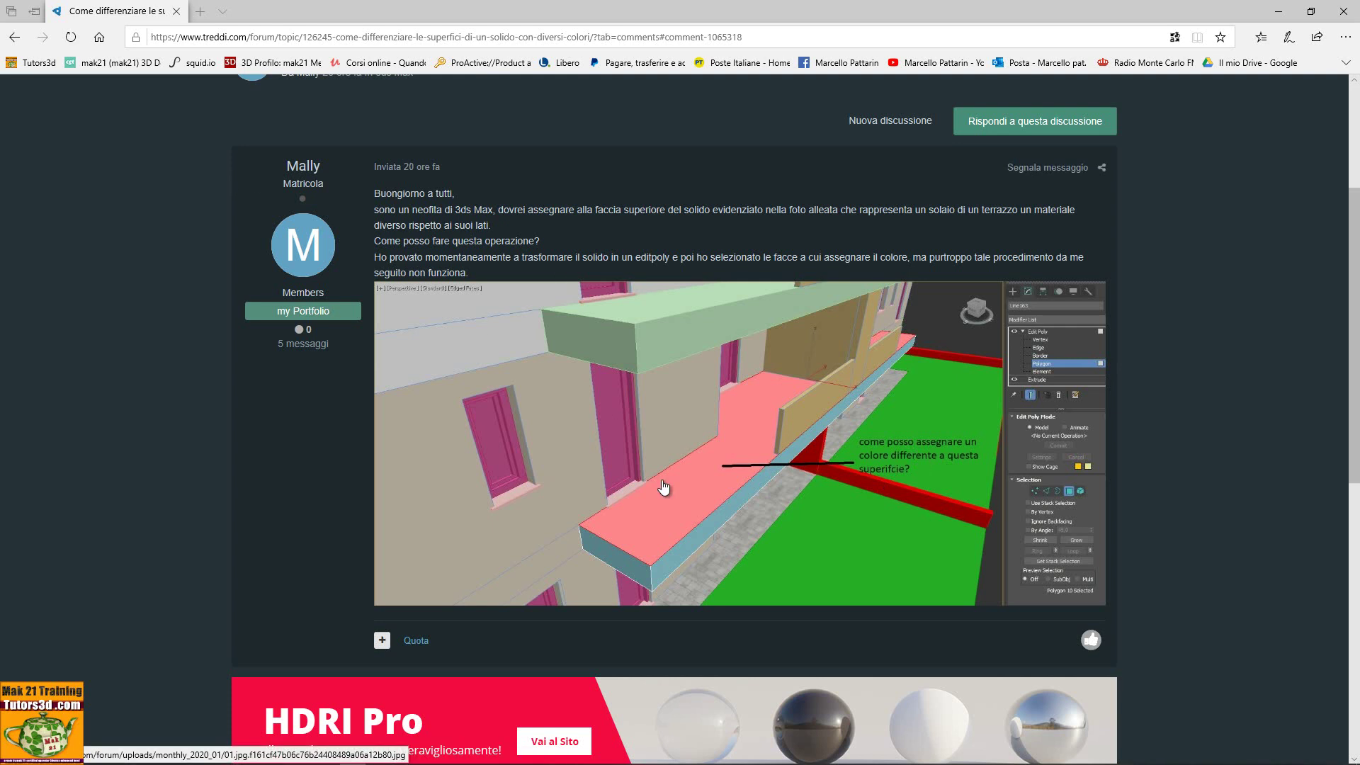
Create a flat box and convert it to an Editable Poly
{"action": "scroll", "coordinate": [662, 482], "scroll_direction": "down", "scroll_amount": 7}
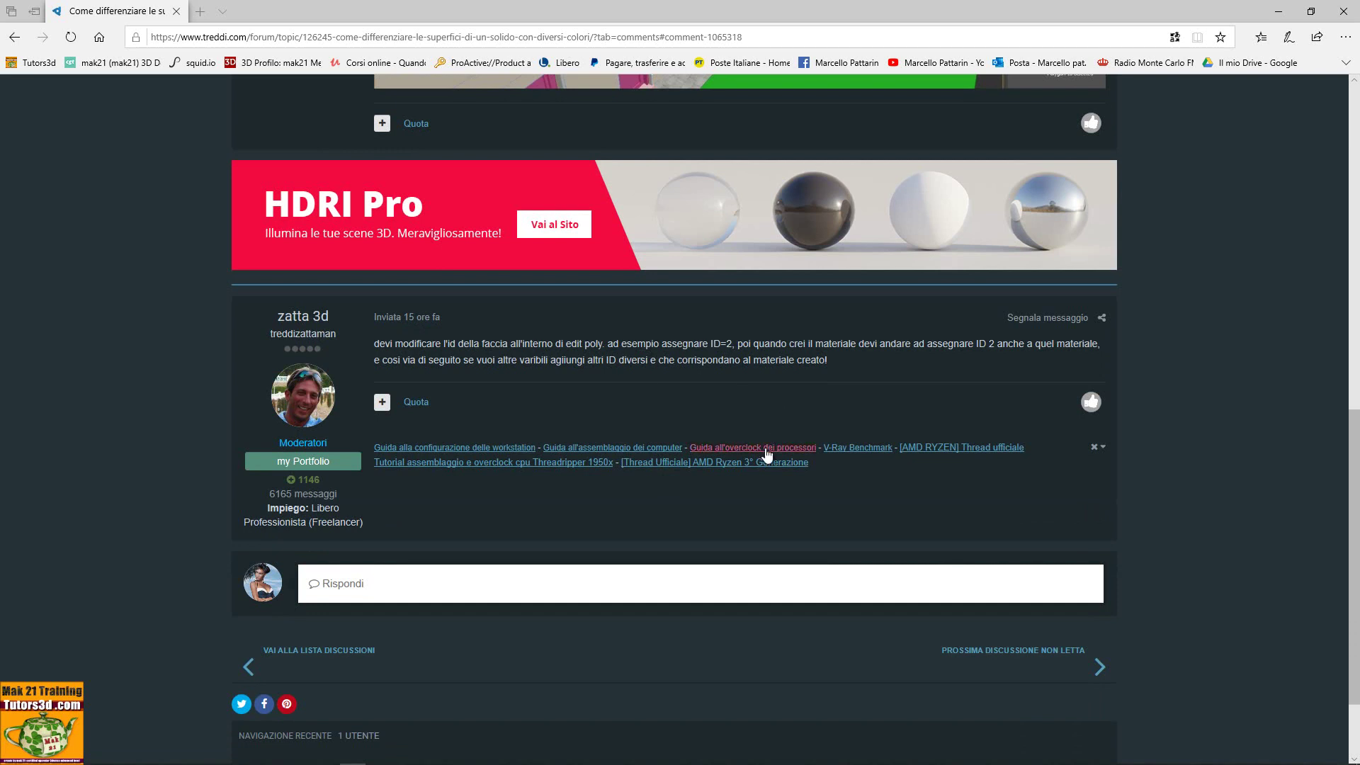
{"action": "scroll", "coordinate": [771, 453], "scroll_direction": "up", "scroll_amount": 3}
{"action": "scroll", "coordinate": [772, 465], "scroll_direction": "up", "scroll_amount": 2}
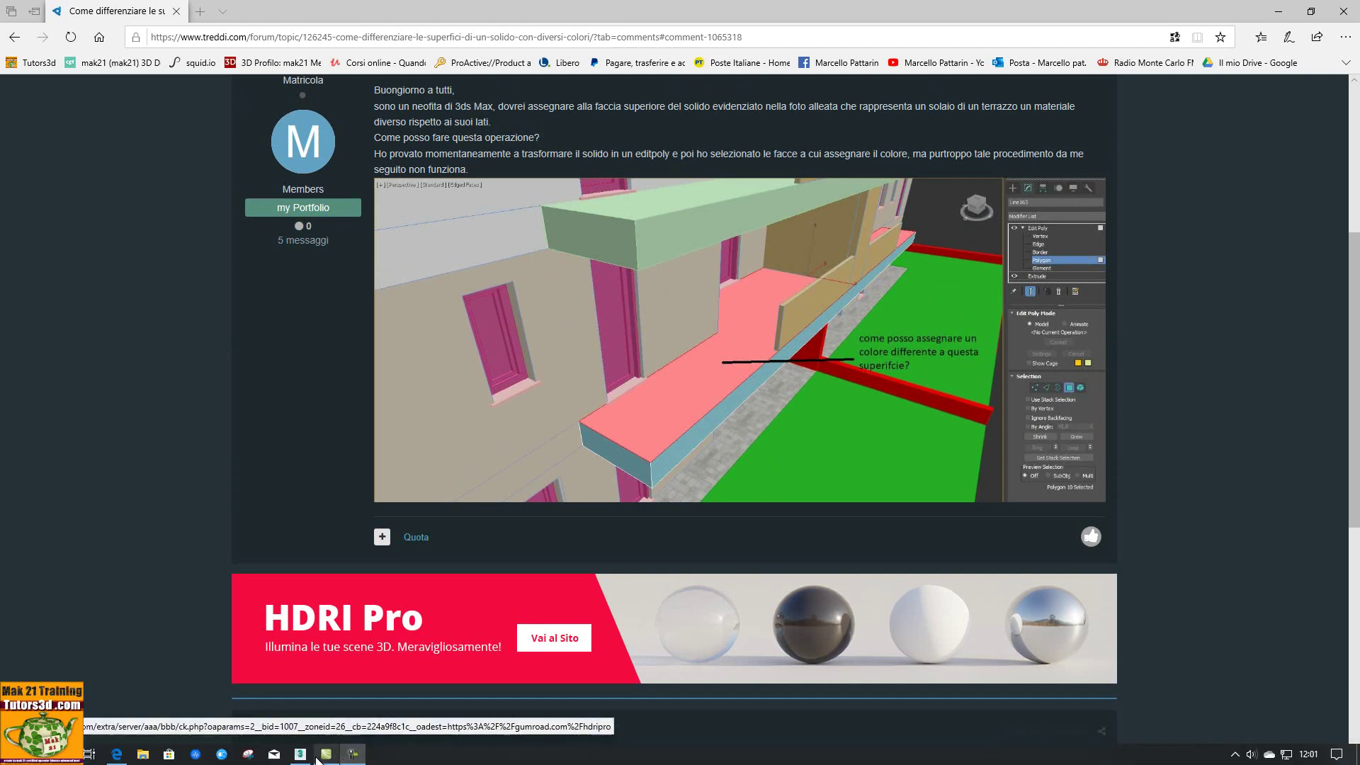
{"action": "left_click", "coordinate": [326, 753]}
{"action": "left_click", "coordinate": [1111, 186]}
{"action": "left_click_drag", "start_coordinate": [703, 530], "coordinate": [953, 522]}
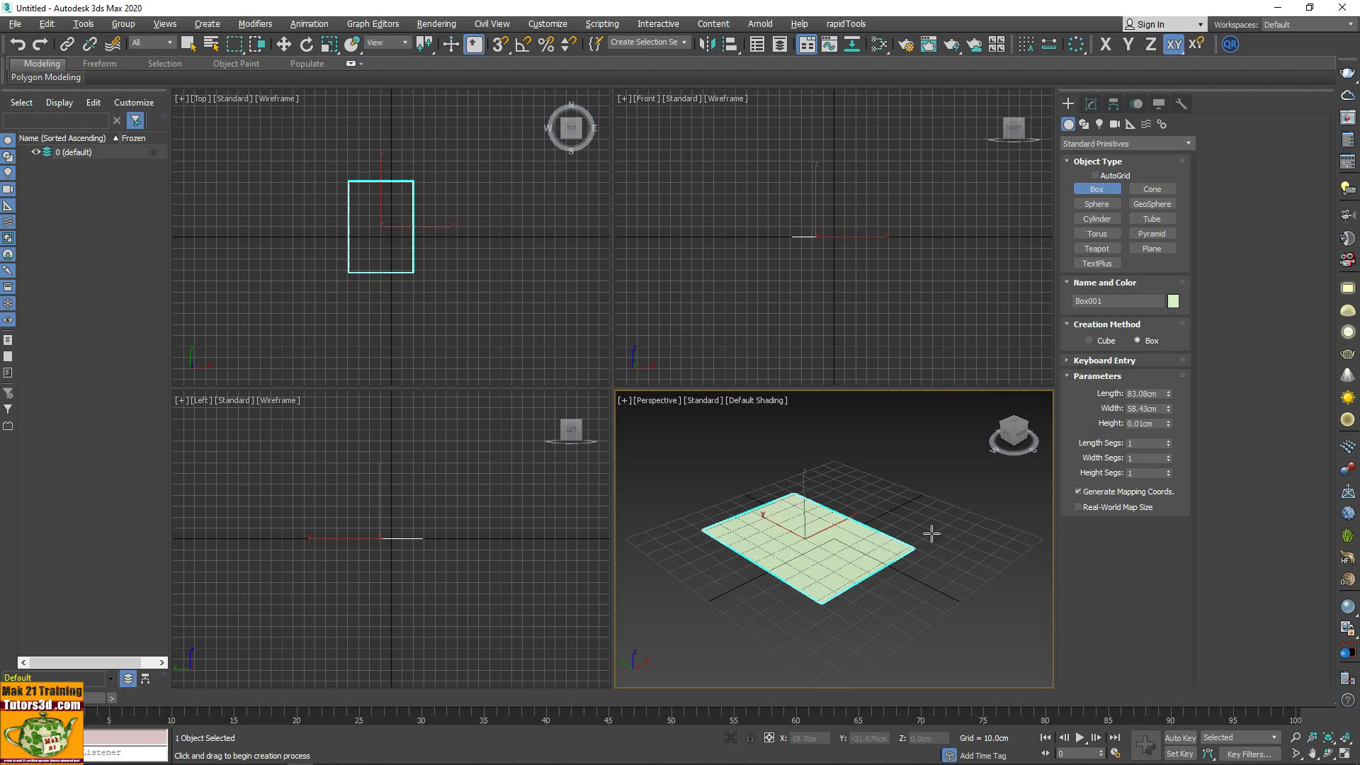
{"action": "left_click", "coordinate": [861, 490]}
{"action": "right_click", "coordinate": [861, 491]}
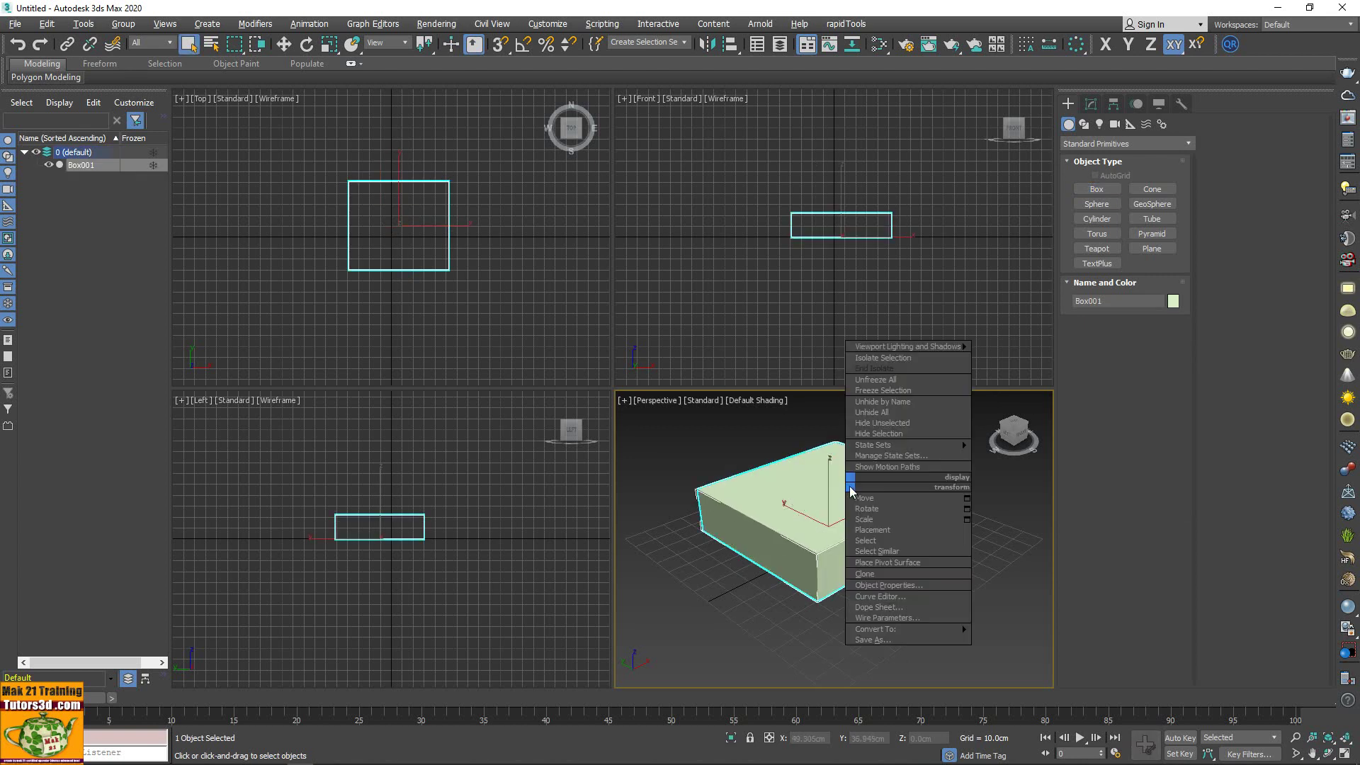
{"action": "mouse_move", "coordinate": [875, 629]}
{"action": "left_click", "coordinate": [1003, 639]}
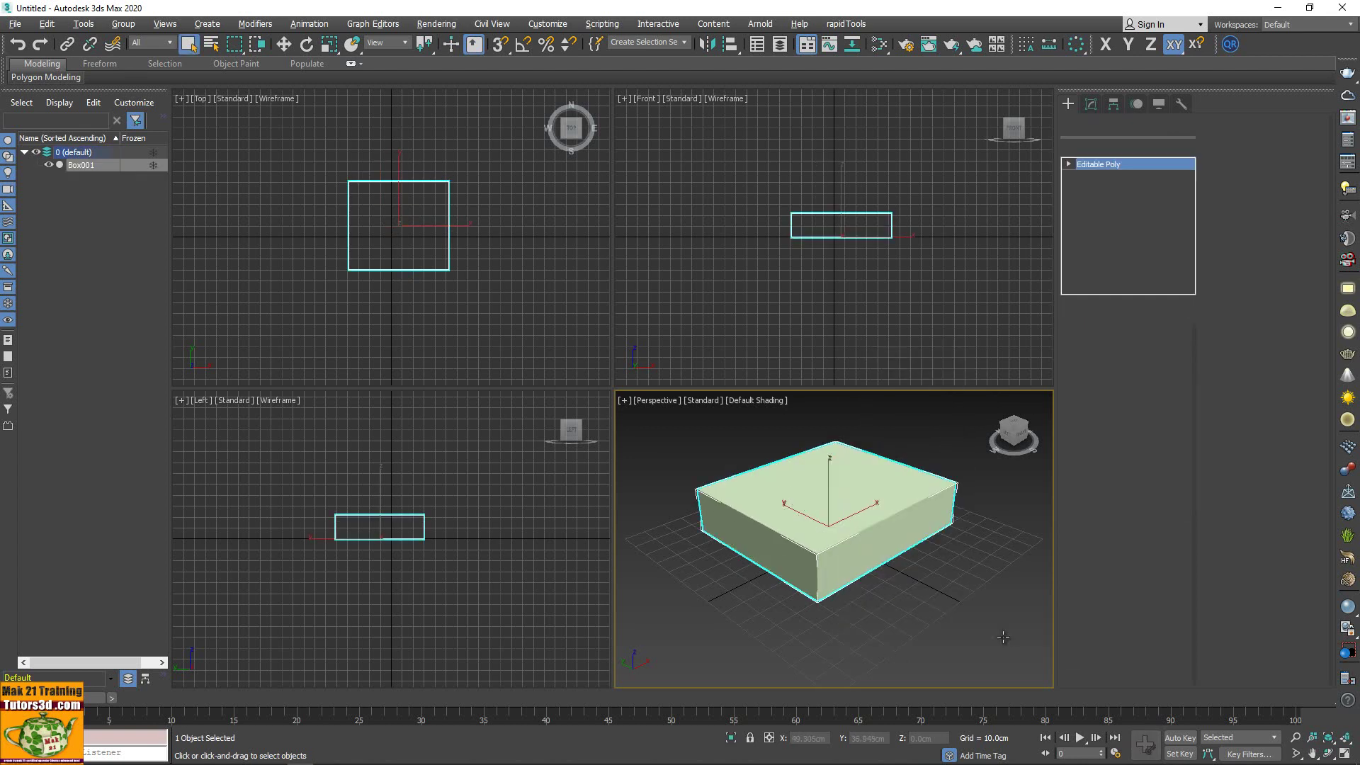
In Polygon mode, pick the top and front faces to check their material IDs
{"action": "key", "text": "4"}
{"action": "left_click", "coordinate": [859, 461]}
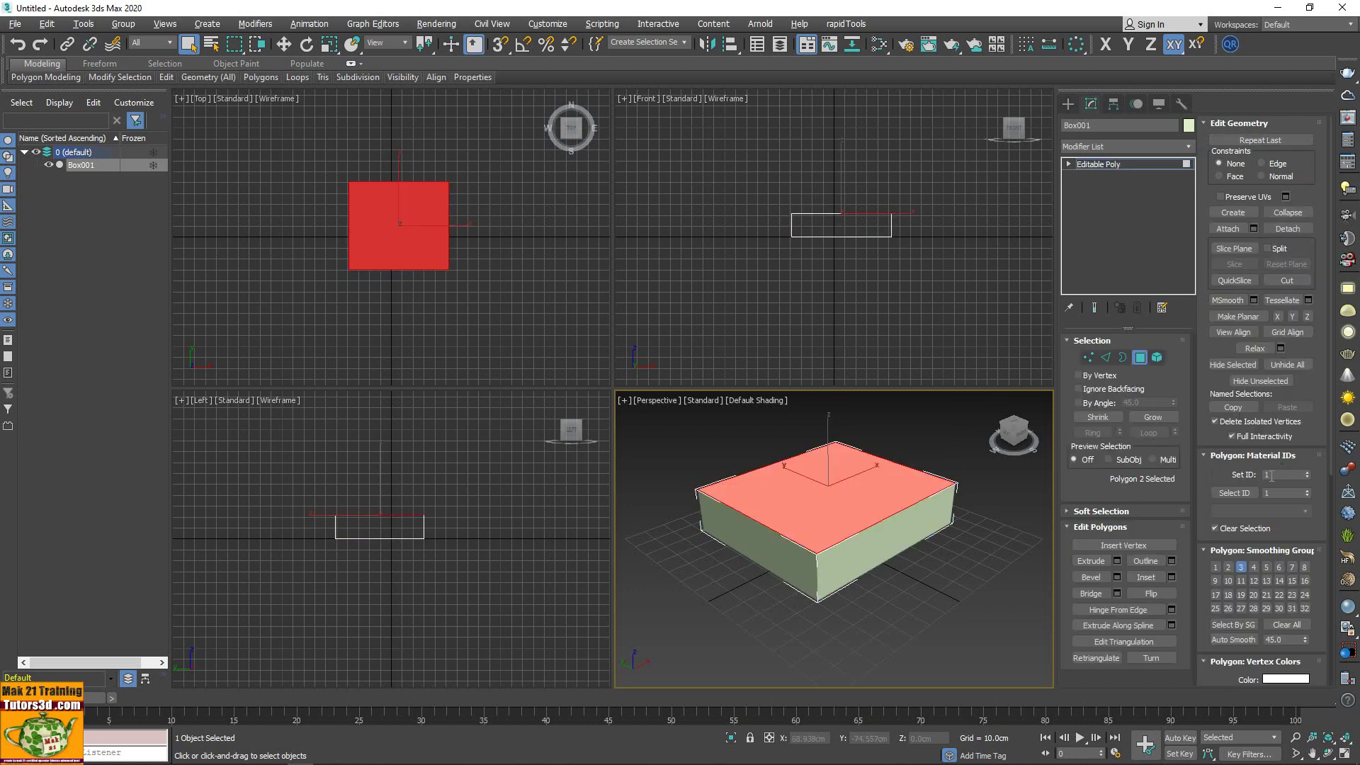
{"action": "left_click", "coordinate": [908, 535]}
{"action": "left_click", "coordinate": [786, 554]}
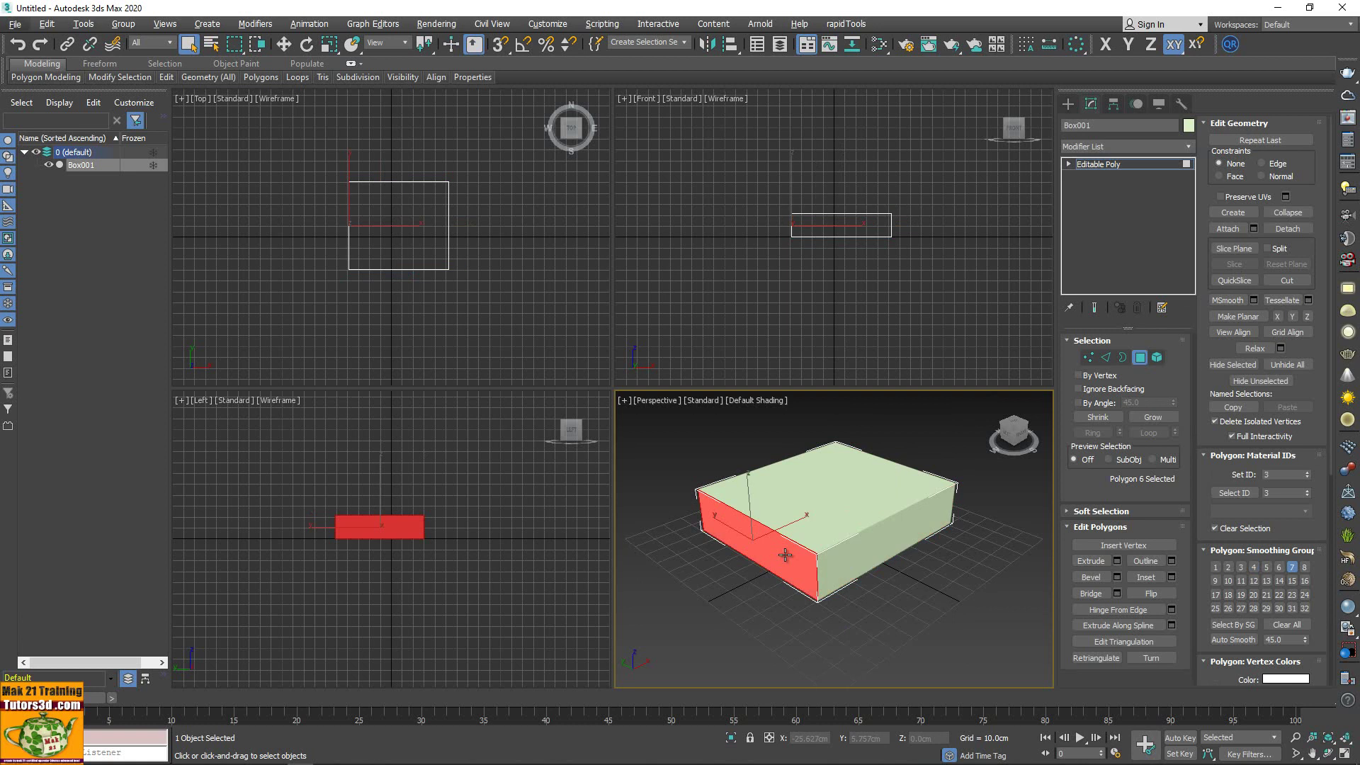
{"action": "left_click", "coordinate": [914, 564]}
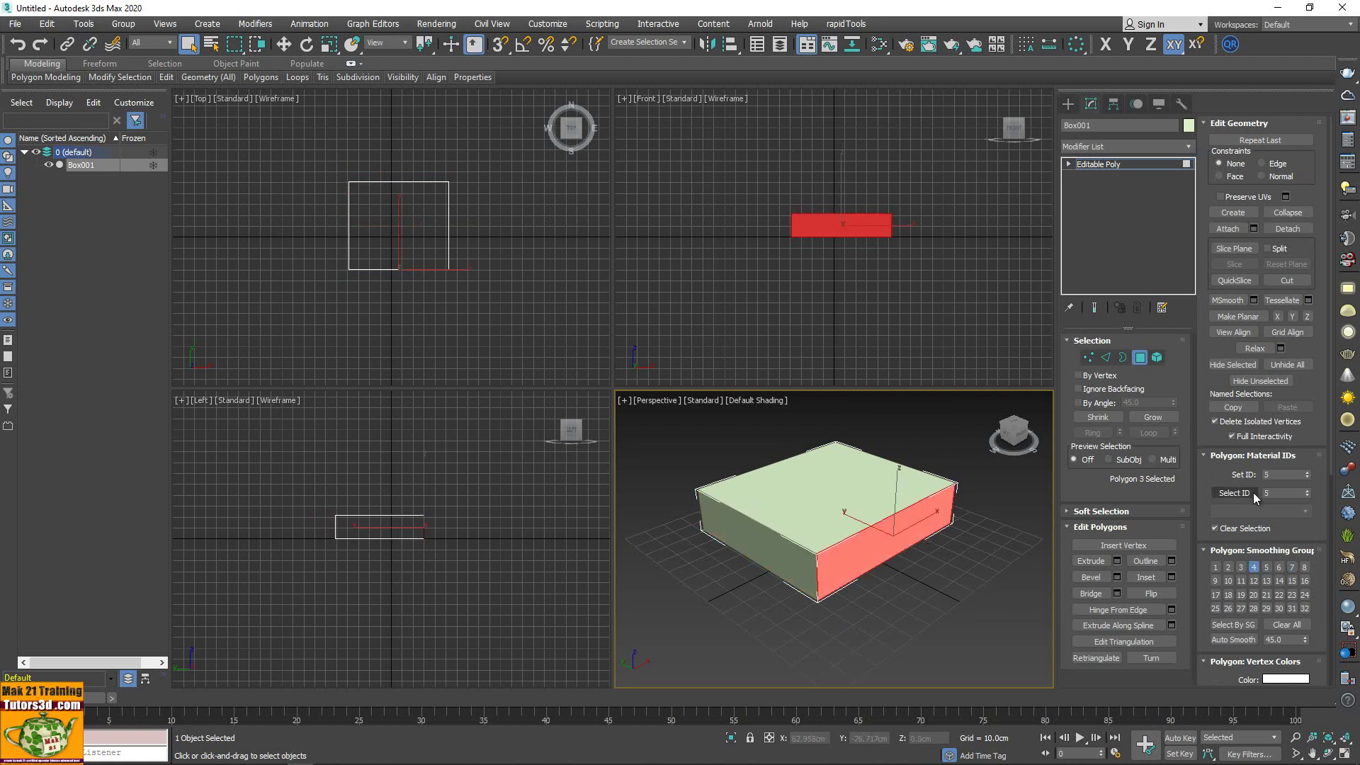
{"action": "key", "text": "alt+w"}
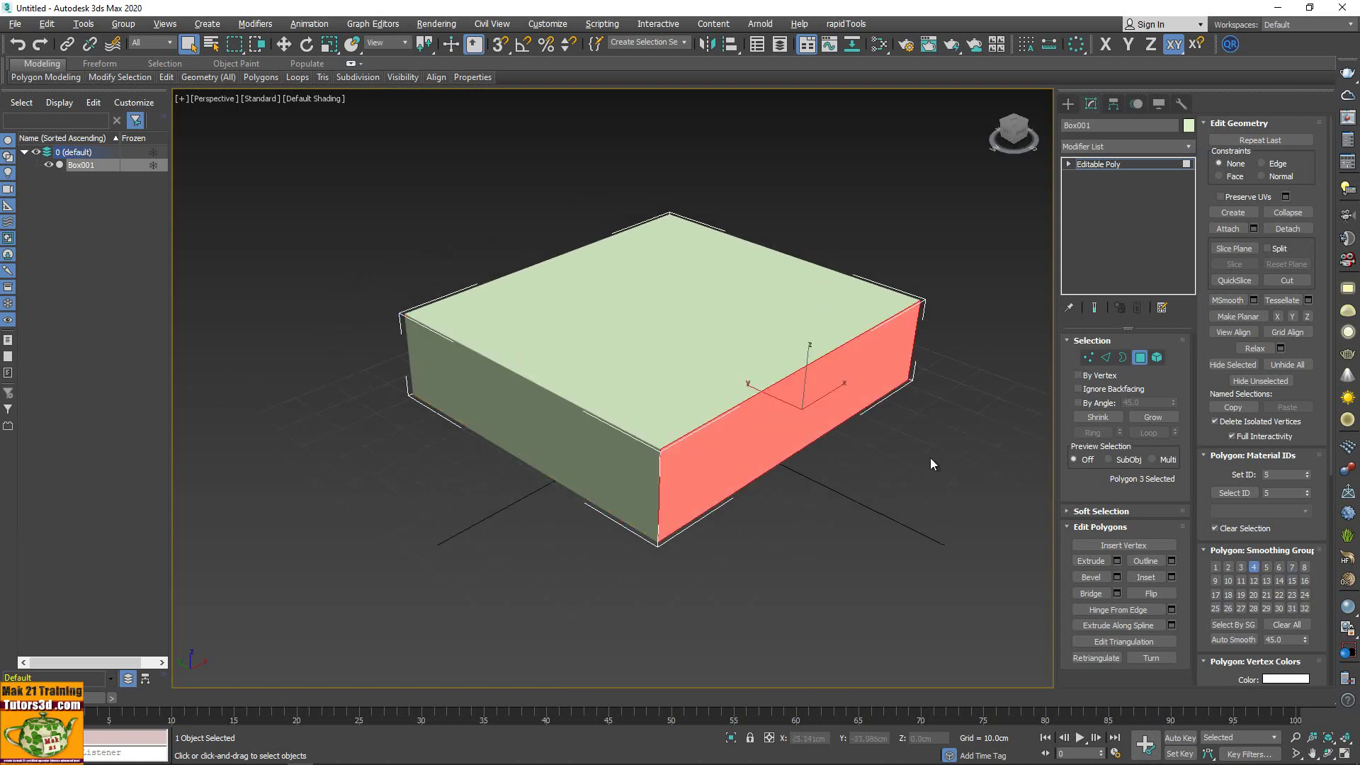
{"action": "left_click", "coordinate": [673, 406]}
{"action": "left_click", "coordinate": [612, 456]}
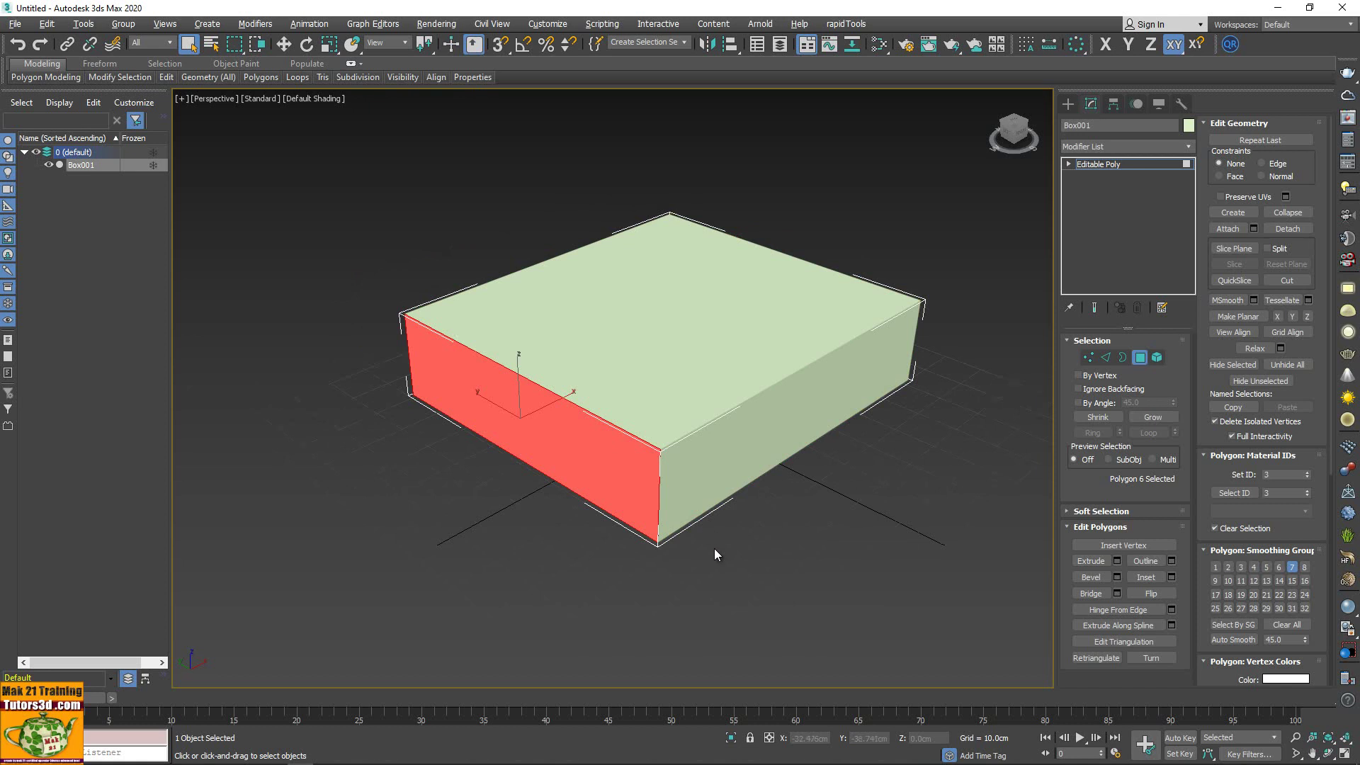
Marquee-select the side and bottom faces from the front, leaving the top unselected
{"action": "middle_click_drag", "start_coordinate": [714, 548], "coordinate": [429, 534], "text": "alt"}
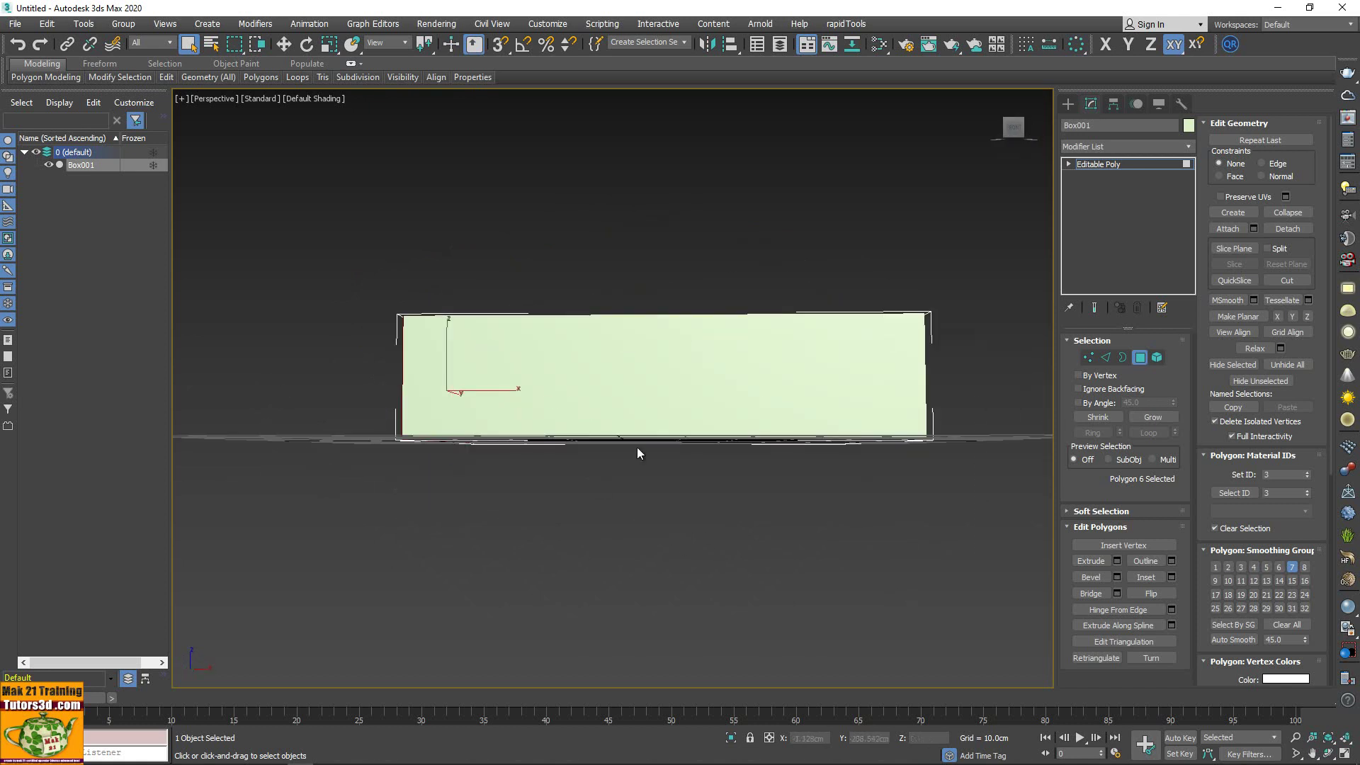
{"action": "left_click_drag", "start_coordinate": [386, 648], "coordinate": [981, 395]}
{"action": "mouse_move", "coordinate": [738, 495]}
{"action": "middle_mouse_down", "text": "alt"}
{"action": "mouse_move", "coordinate": [814, 526]}
{"action": "mouse_move", "coordinate": [916, 515]}
{"action": "mouse_move", "coordinate": [946, 533]}
{"action": "mouse_move", "coordinate": [780, 532]}
{"action": "mouse_move", "coordinate": [808, 508]}
{"action": "middle_mouse_up", "text": "alt"}
{"action": "scroll", "coordinate": [779, 545], "scroll_direction": "down", "scroll_amount": 2}
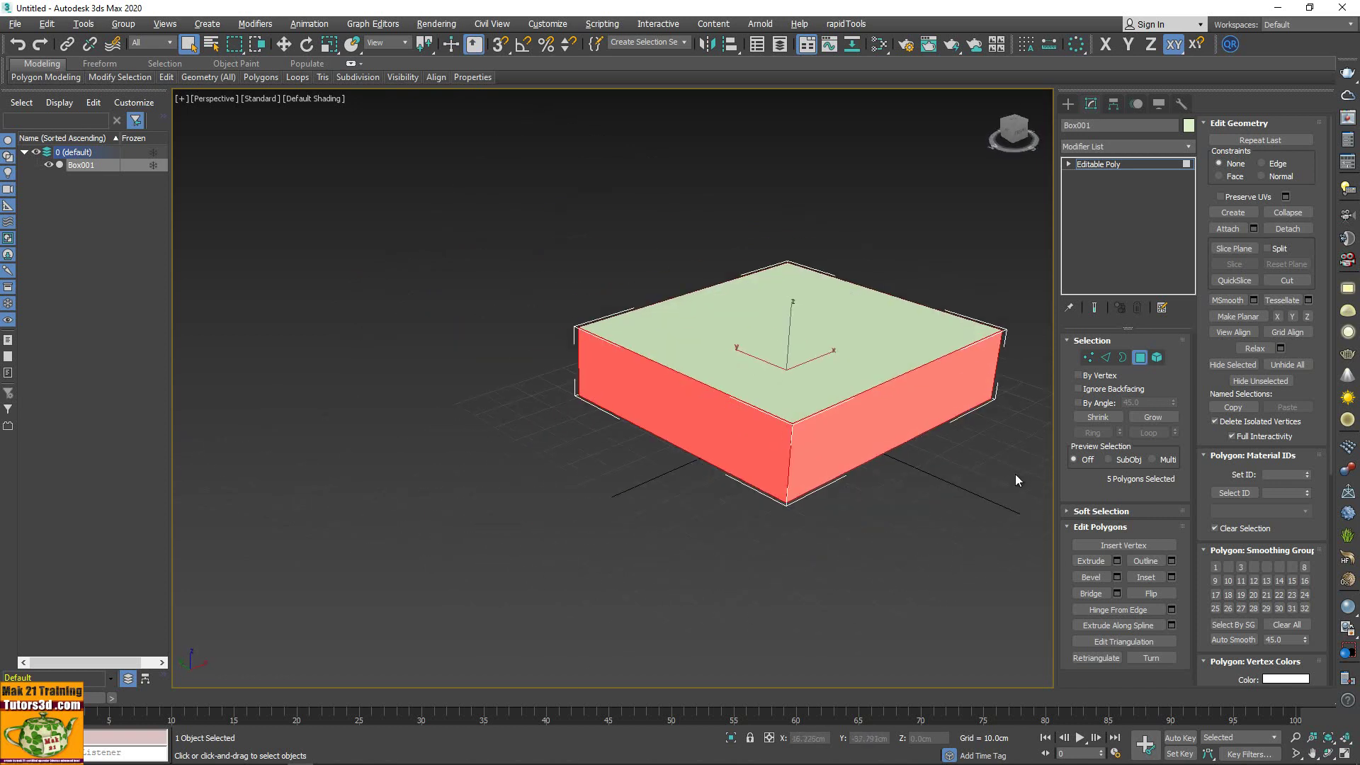
{"action": "scroll", "coordinate": [888, 495], "scroll_direction": "up", "scroll_amount": 3}
{"action": "scroll", "coordinate": [835, 546], "scroll_direction": "up", "scroll_amount": 2}
{"action": "scroll", "coordinate": [835, 546], "scroll_direction": "down", "scroll_amount": 2}
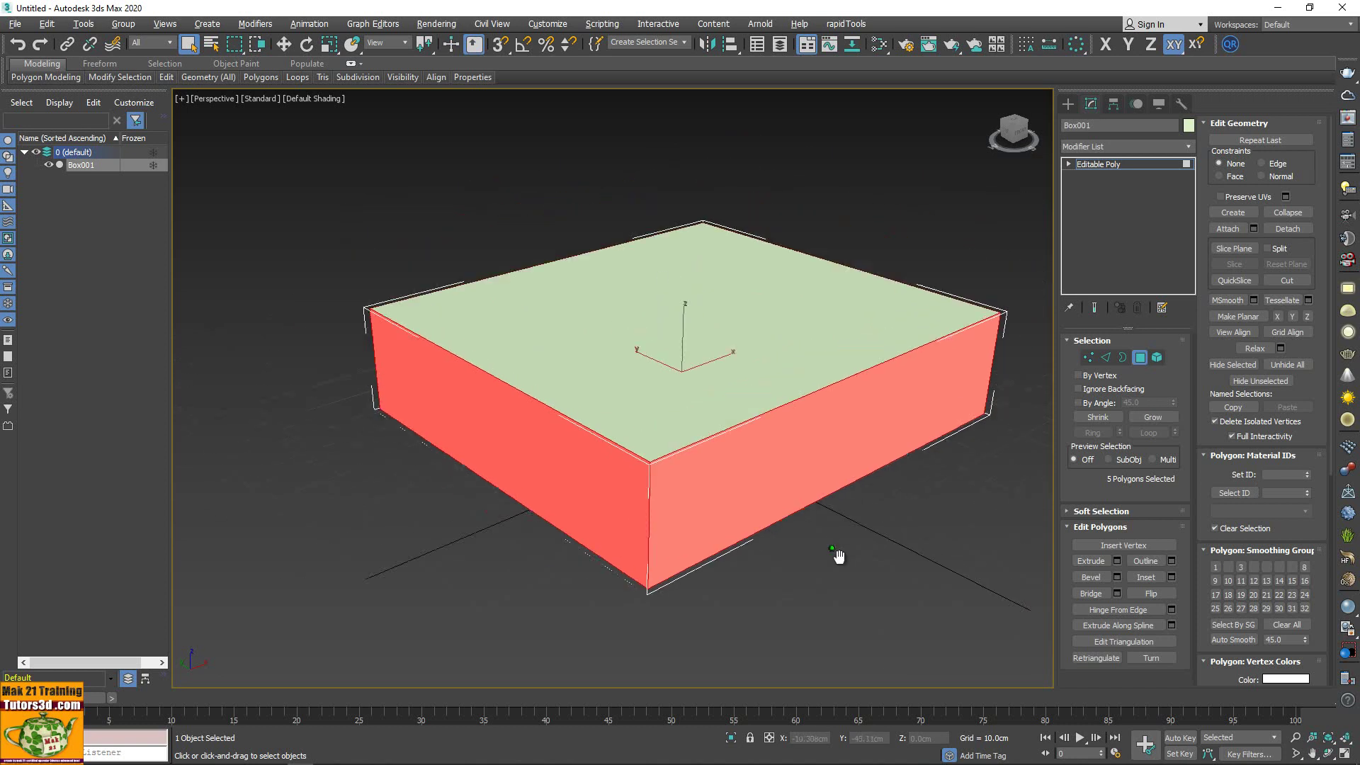
{"action": "scroll", "coordinate": [838, 555], "scroll_direction": "down", "scroll_amount": 2}
{"action": "middle_click_drag", "start_coordinate": [885, 564], "coordinate": [891, 570]}
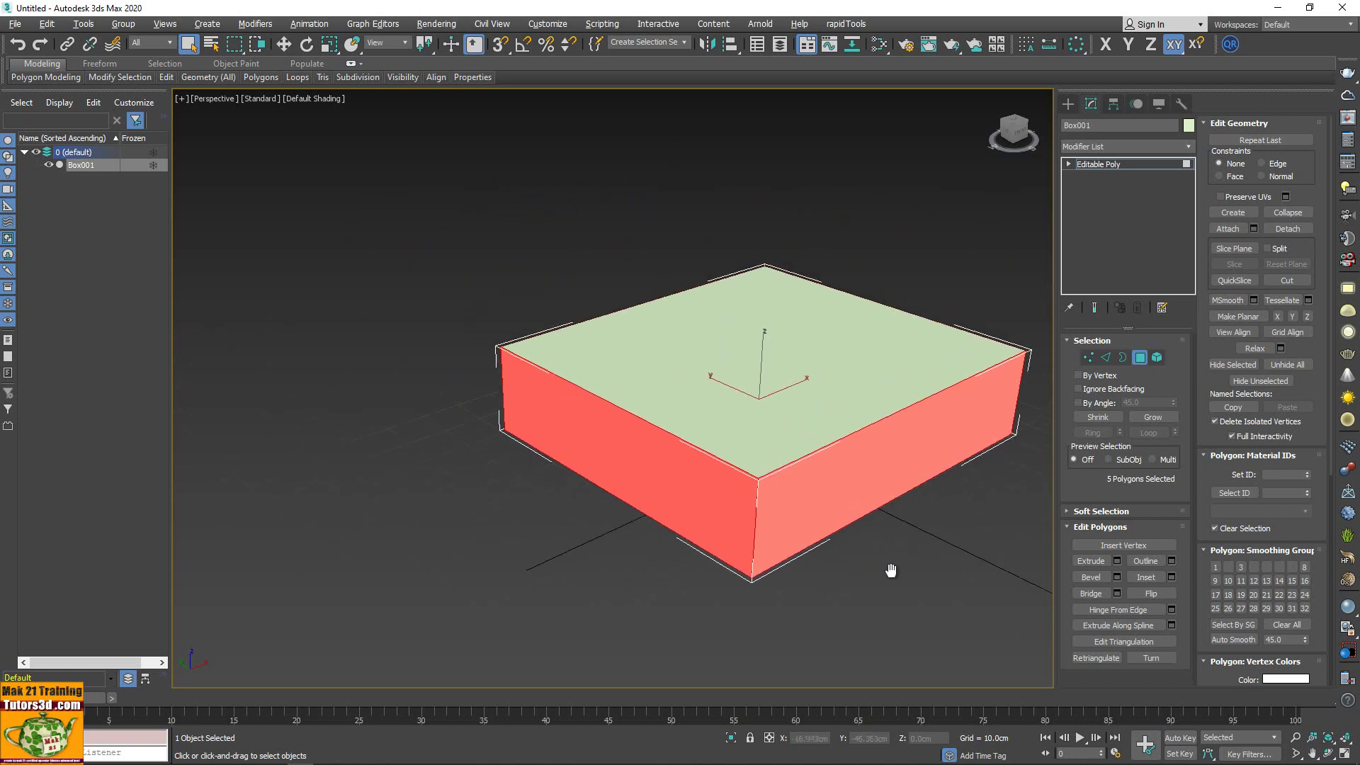
In the Slate Material Editor, create Standard Material #25 with a yellow diffuse colour
{"action": "left_click", "coordinate": [881, 46]}
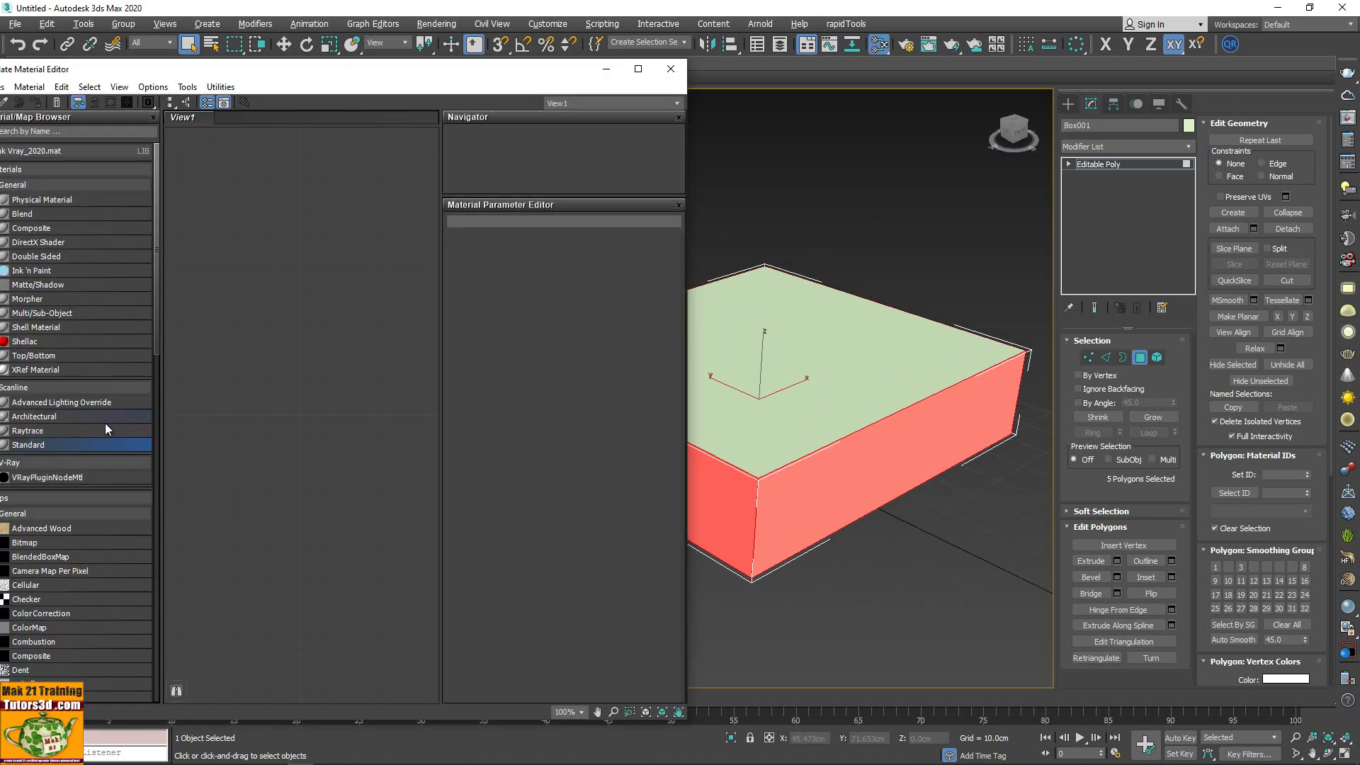
{"action": "left_click_drag", "start_coordinate": [69, 444], "coordinate": [322, 276]}
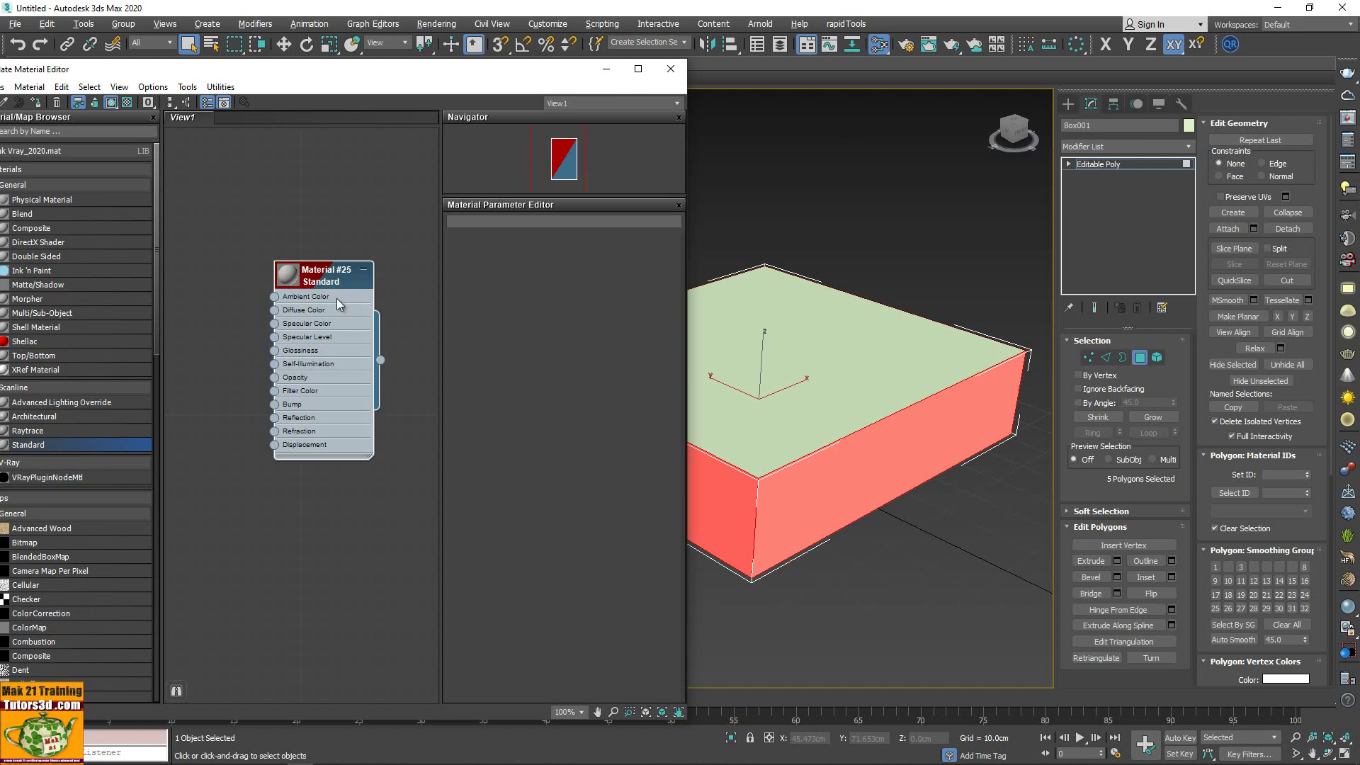
{"action": "double_click", "coordinate": [337, 299]}
{"action": "left_click", "coordinate": [524, 328]}
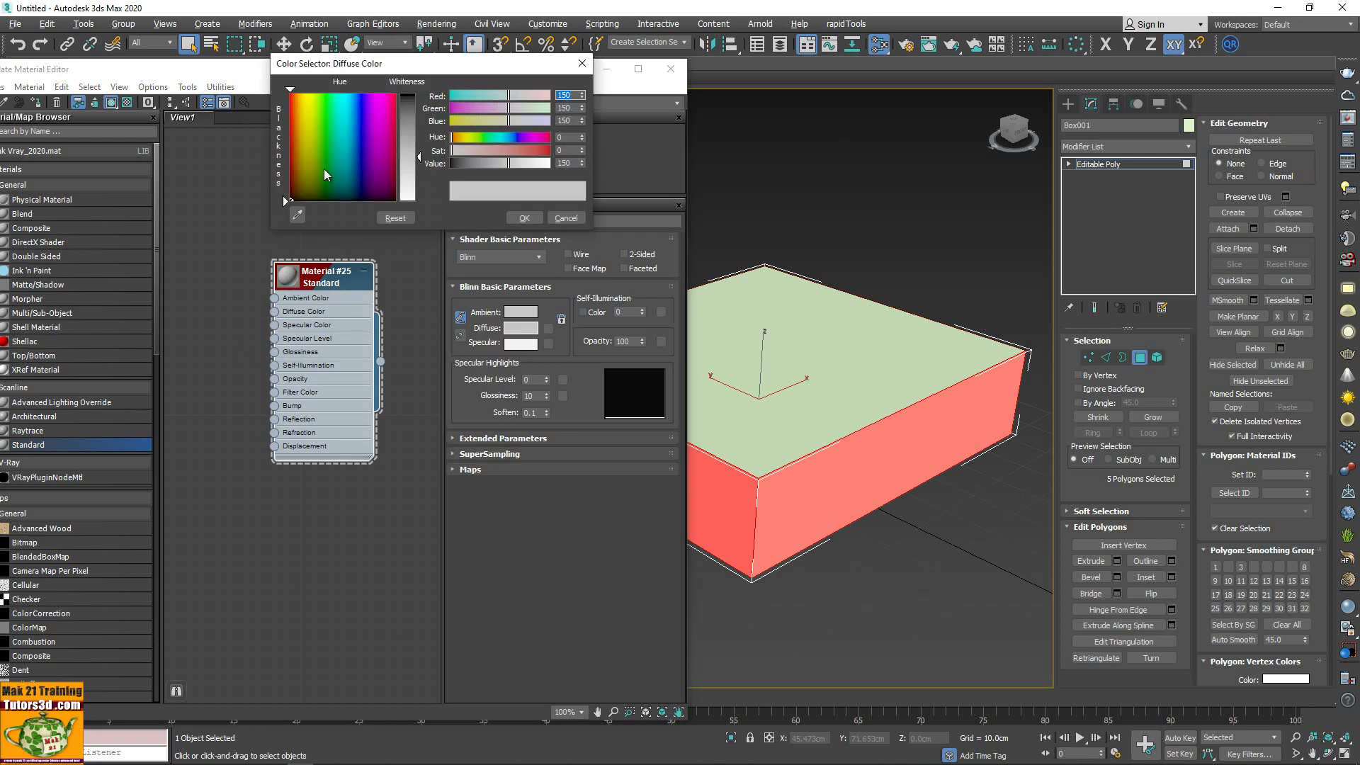
{"action": "left_click_drag", "start_coordinate": [326, 175], "coordinate": [306, 95]}
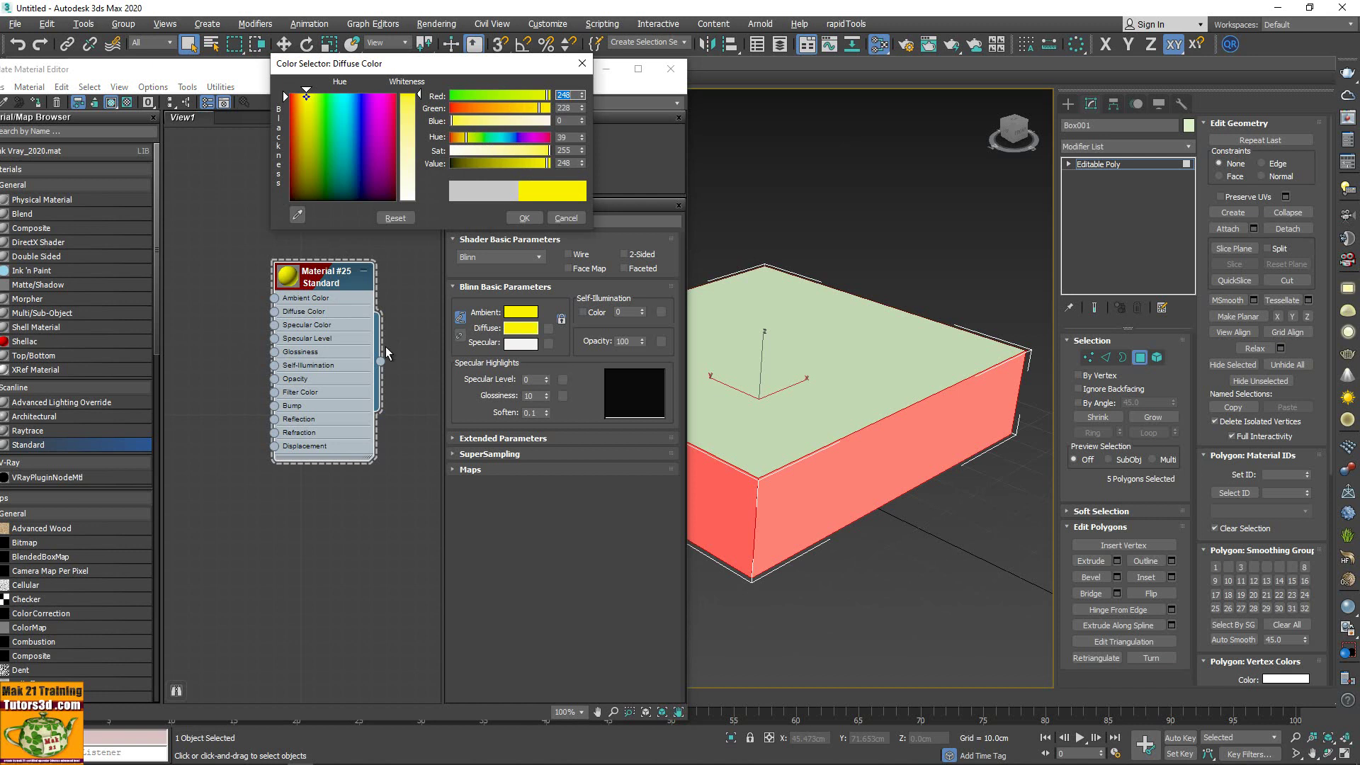
{"action": "left_click", "coordinate": [538, 219]}
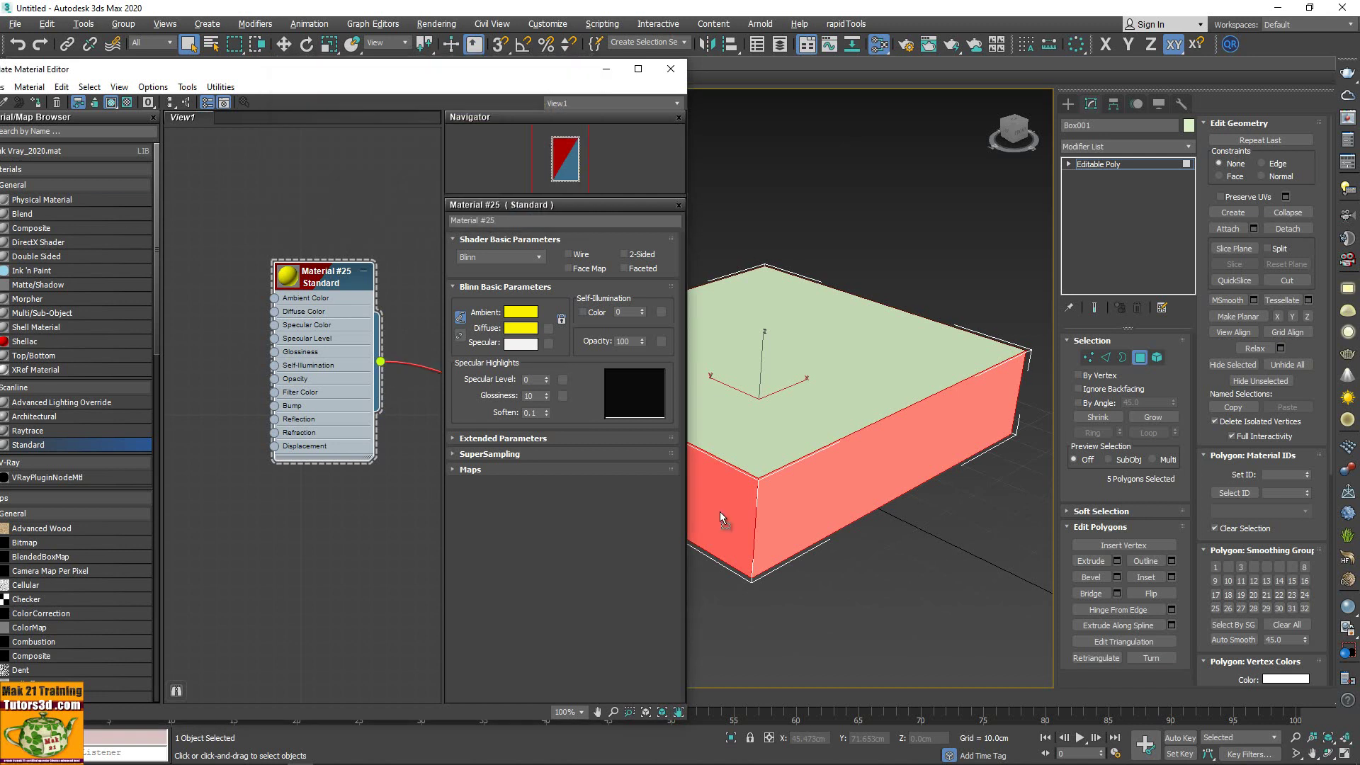
Assign yellow Material #25 to the selected side and bottom faces
{"action": "left_click_drag", "start_coordinate": [434, 404], "coordinate": [719, 512]}
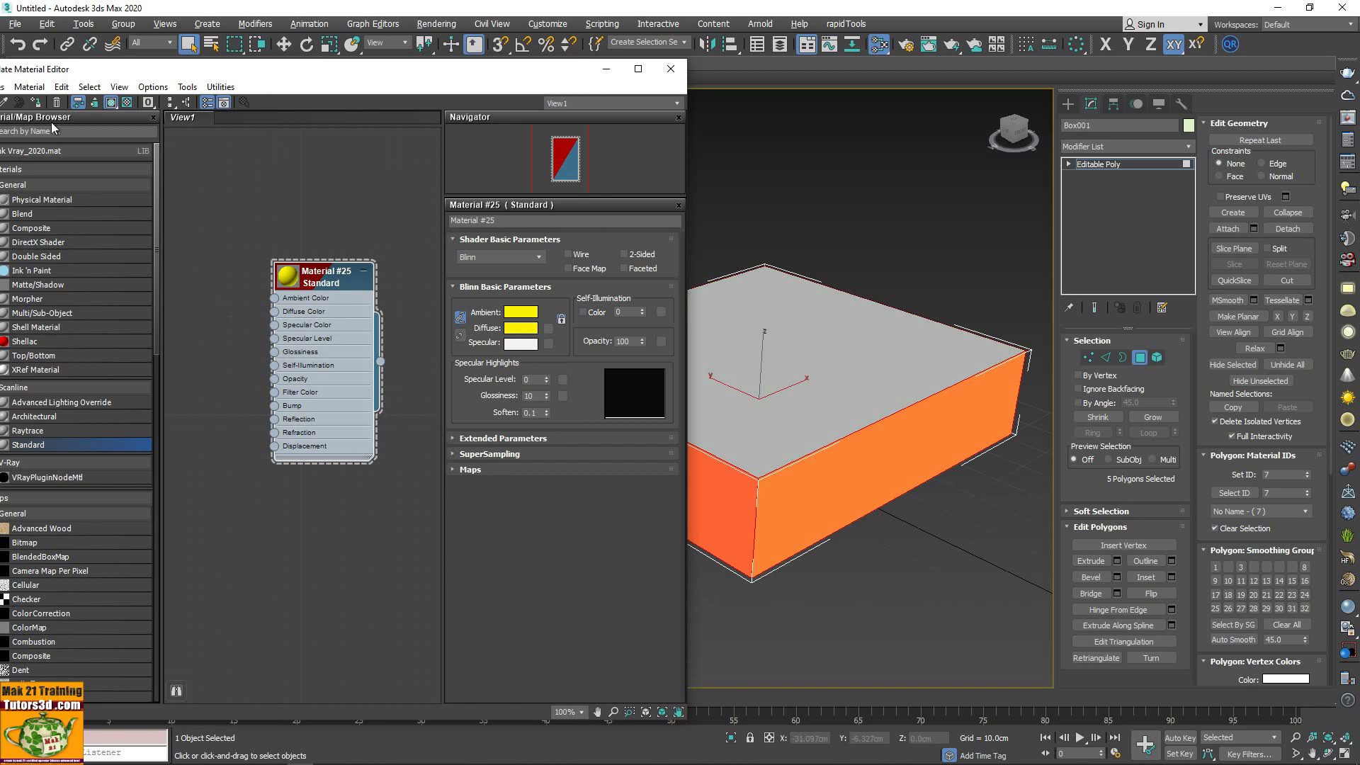
{"action": "left_click_drag", "start_coordinate": [236, 69], "coordinate": [249, 60]}
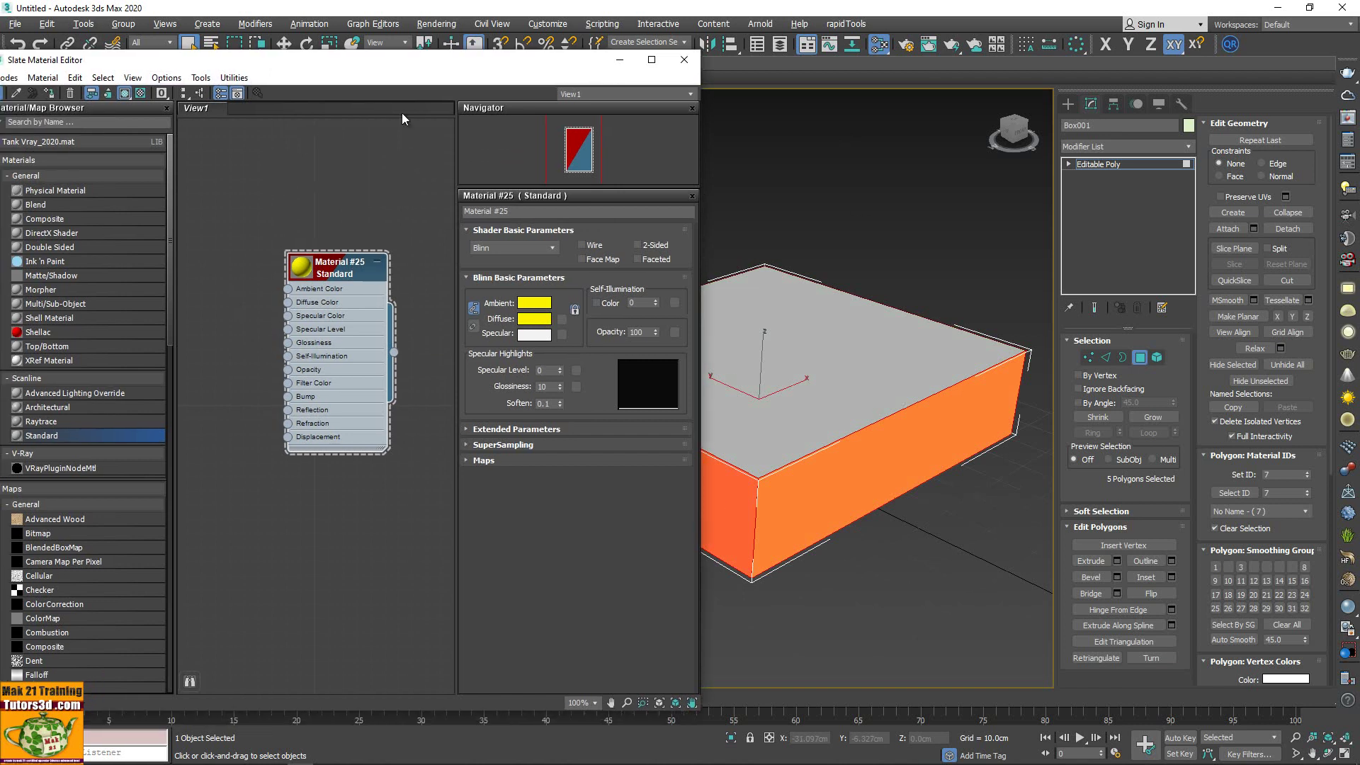
{"action": "left_click", "coordinate": [859, 199]}
{"action": "key", "text": "z"}
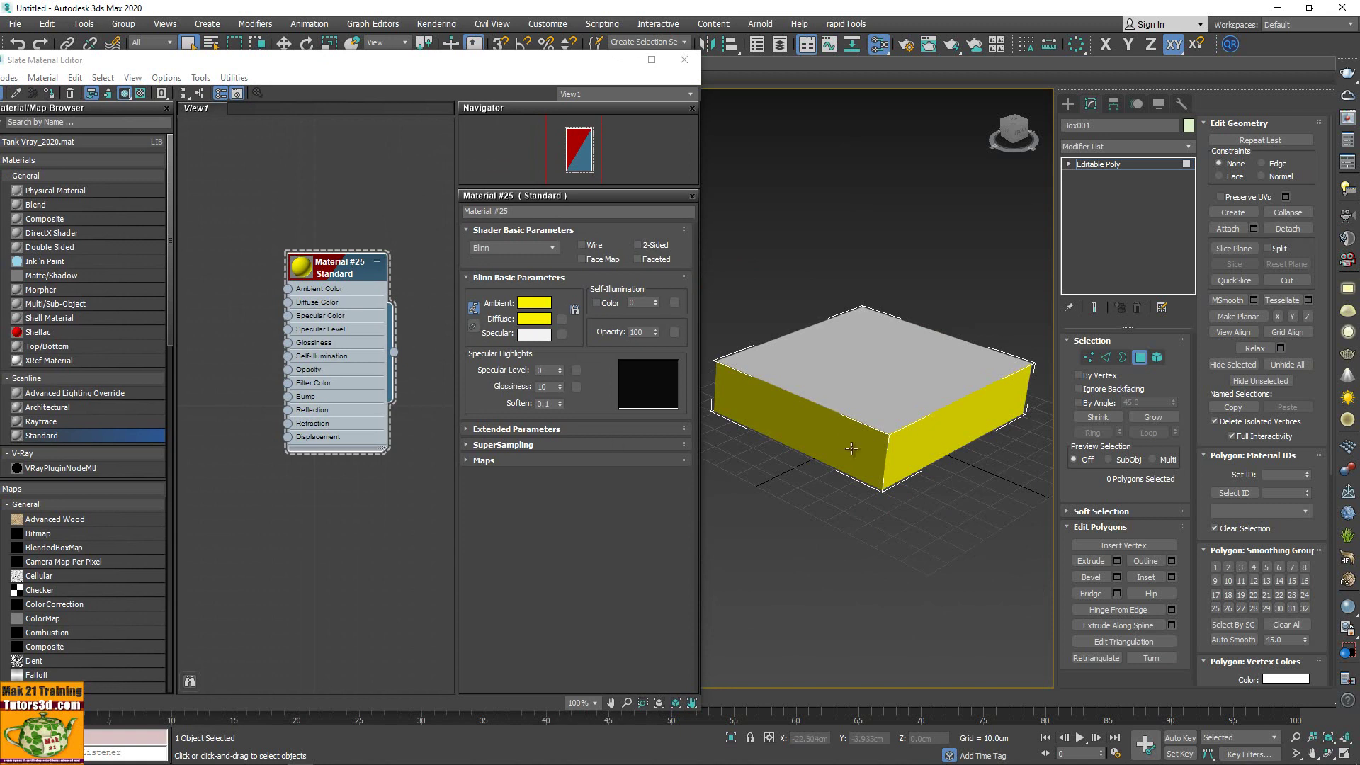
Inspect the front and side face IDs, then add a second Standard material node
{"action": "left_click", "coordinate": [852, 448]}
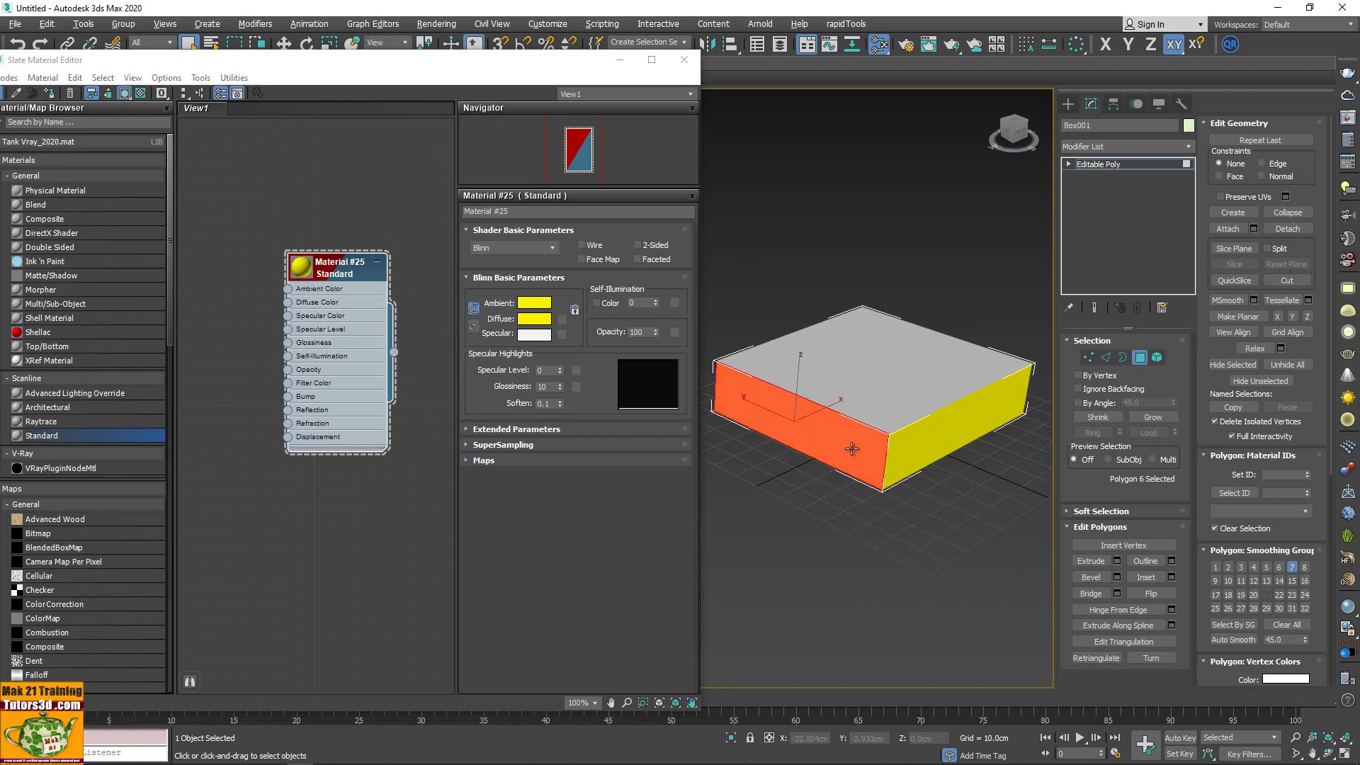
{"action": "left_click", "coordinate": [961, 439]}
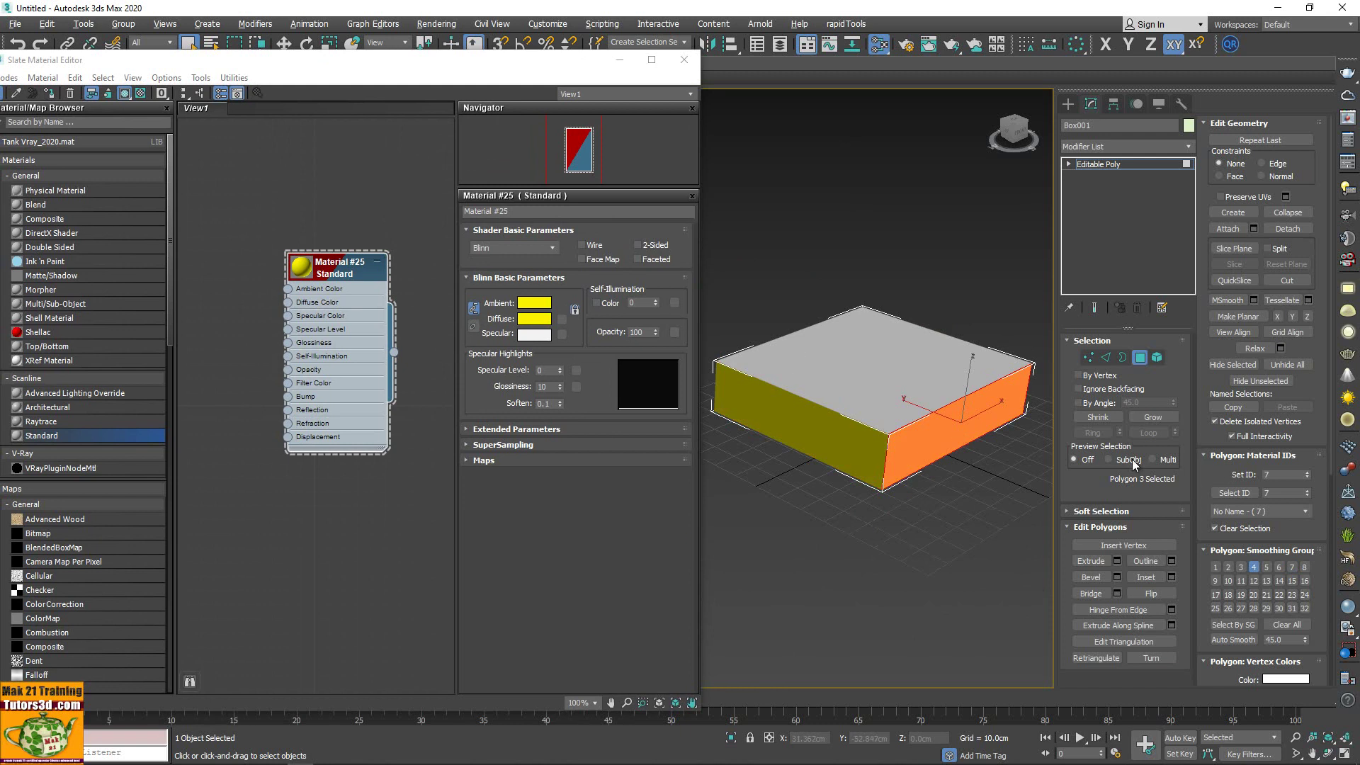
{"action": "left_click", "coordinate": [860, 467]}
{"action": "left_click", "coordinate": [800, 575]}
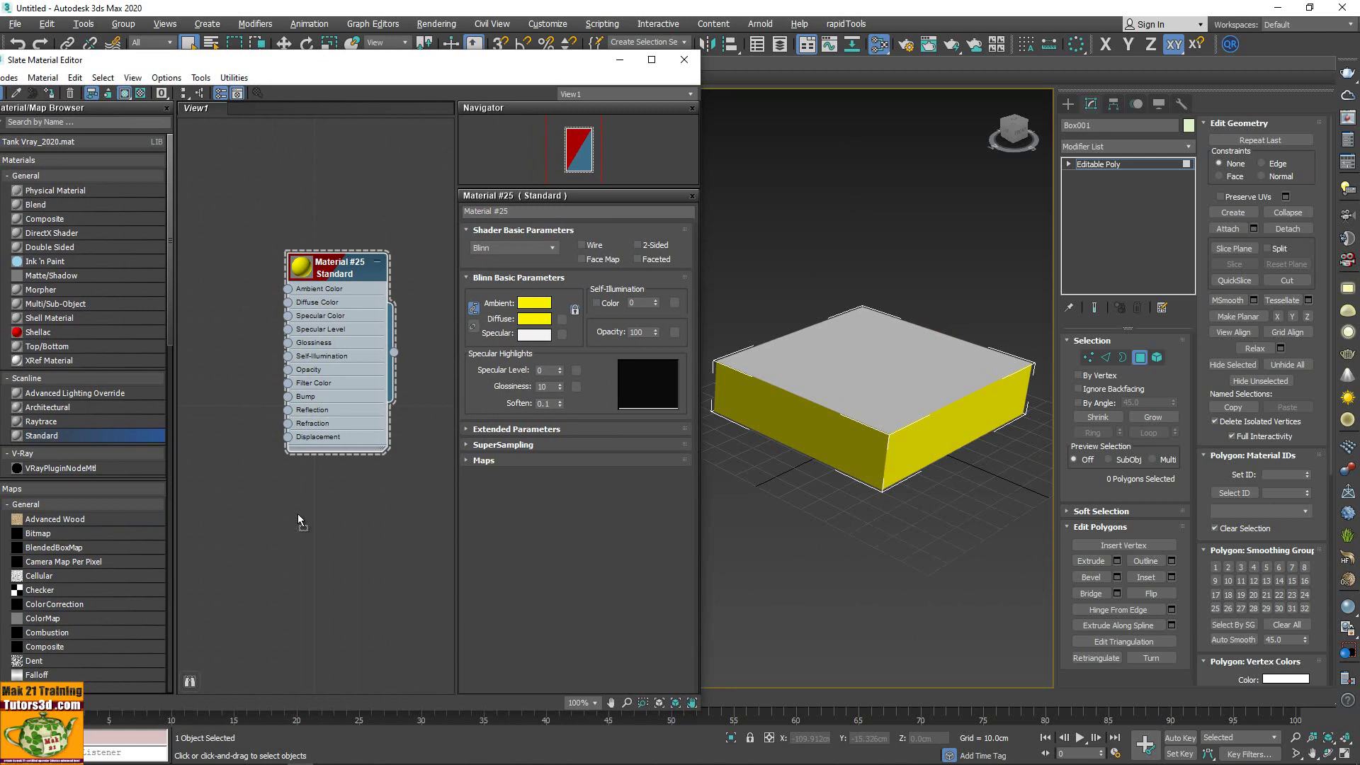
{"action": "mouse_move", "coordinate": [49, 436]}
{"action": "left_mouse_down"}
{"action": "mouse_move", "coordinate": [298, 512]}
{"action": "mouse_move", "coordinate": [347, 505]}
{"action": "left_mouse_up"}
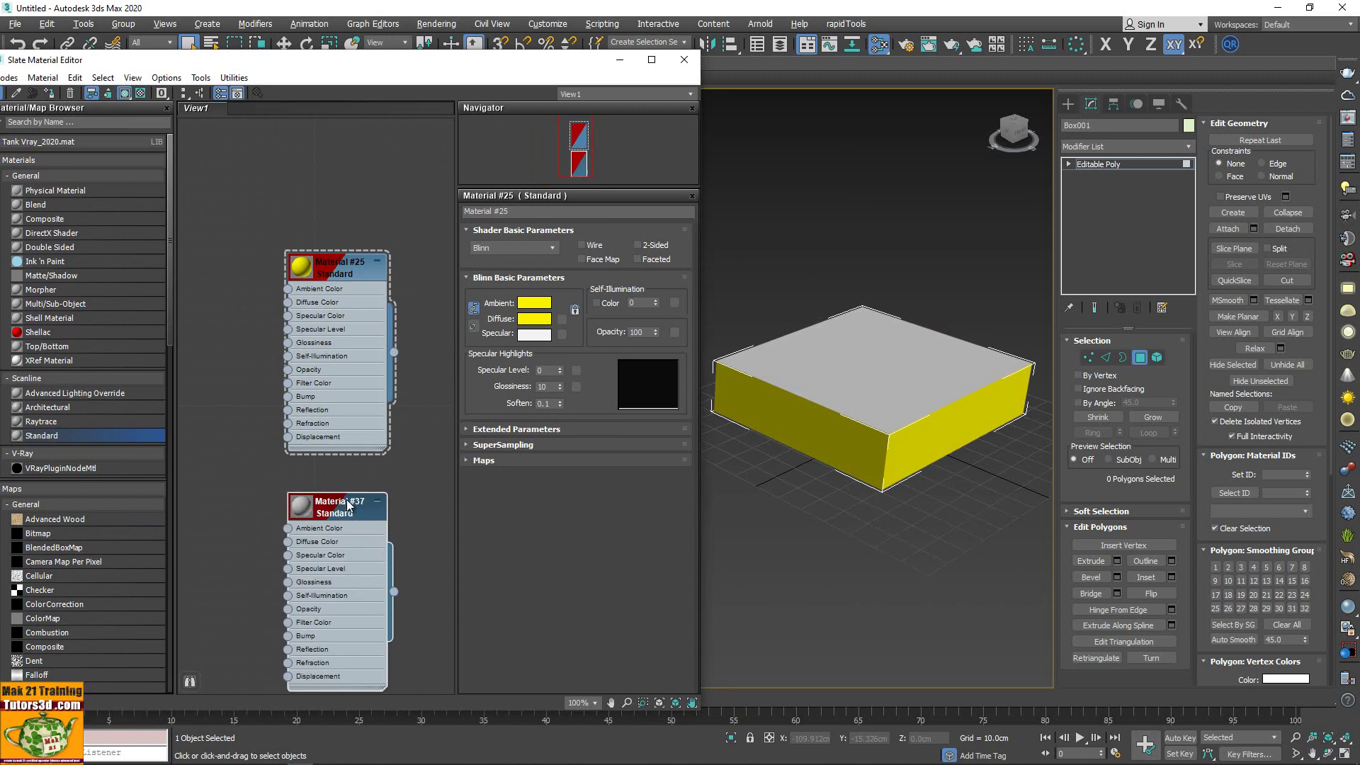
Give Material #37 a green diffuse colour and check the box's green top face
{"action": "double_click", "coordinate": [347, 505]}
{"action": "left_click", "coordinate": [524, 324]}
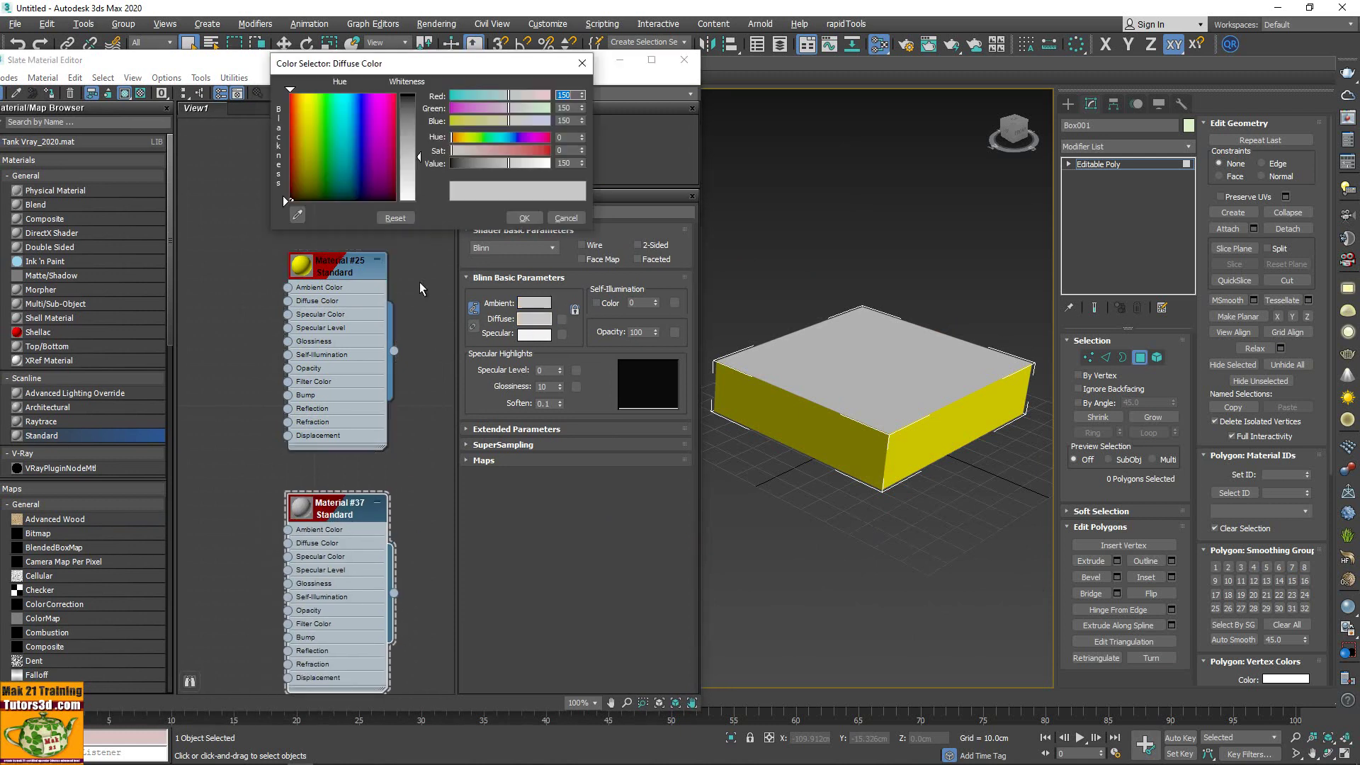
{"action": "left_click_drag", "start_coordinate": [333, 121], "coordinate": [334, 107]}
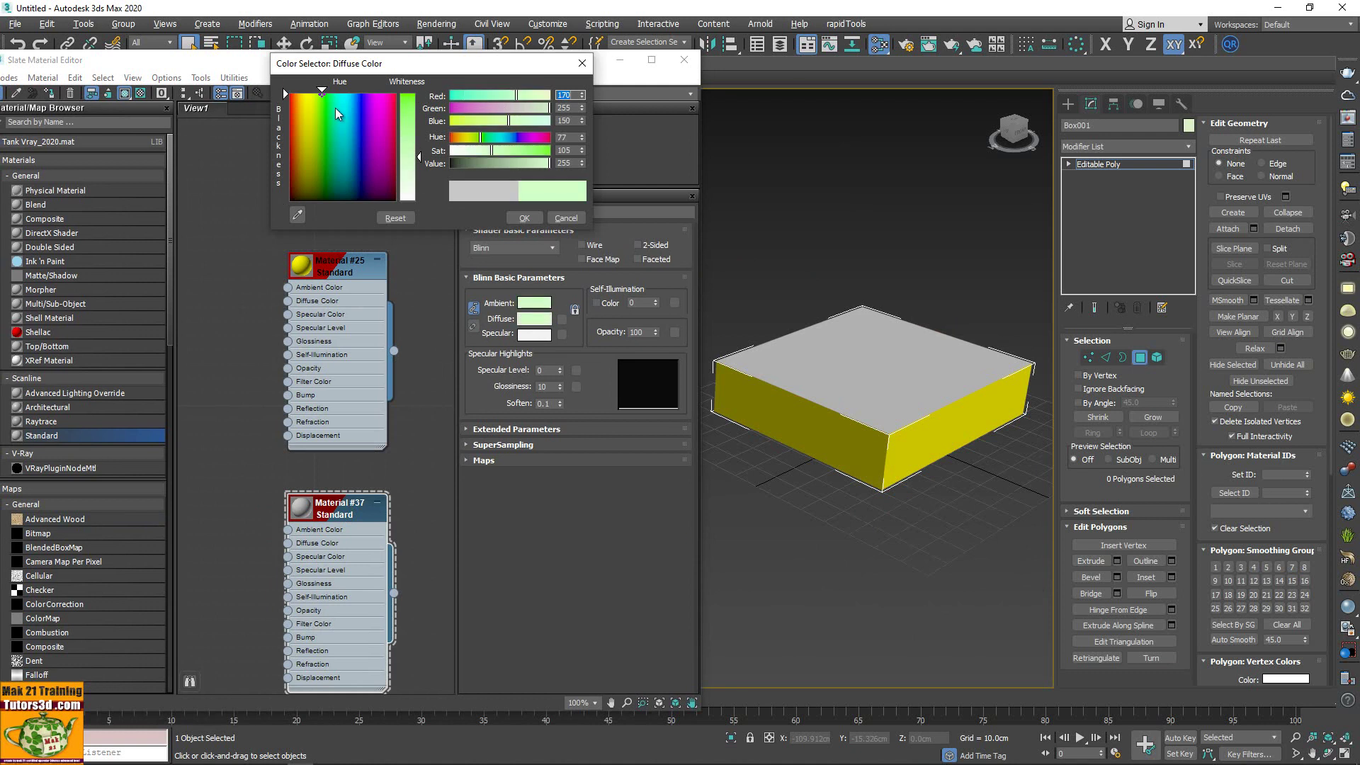
{"action": "left_click", "coordinate": [524, 217]}
{"action": "left_click", "coordinate": [862, 348]}
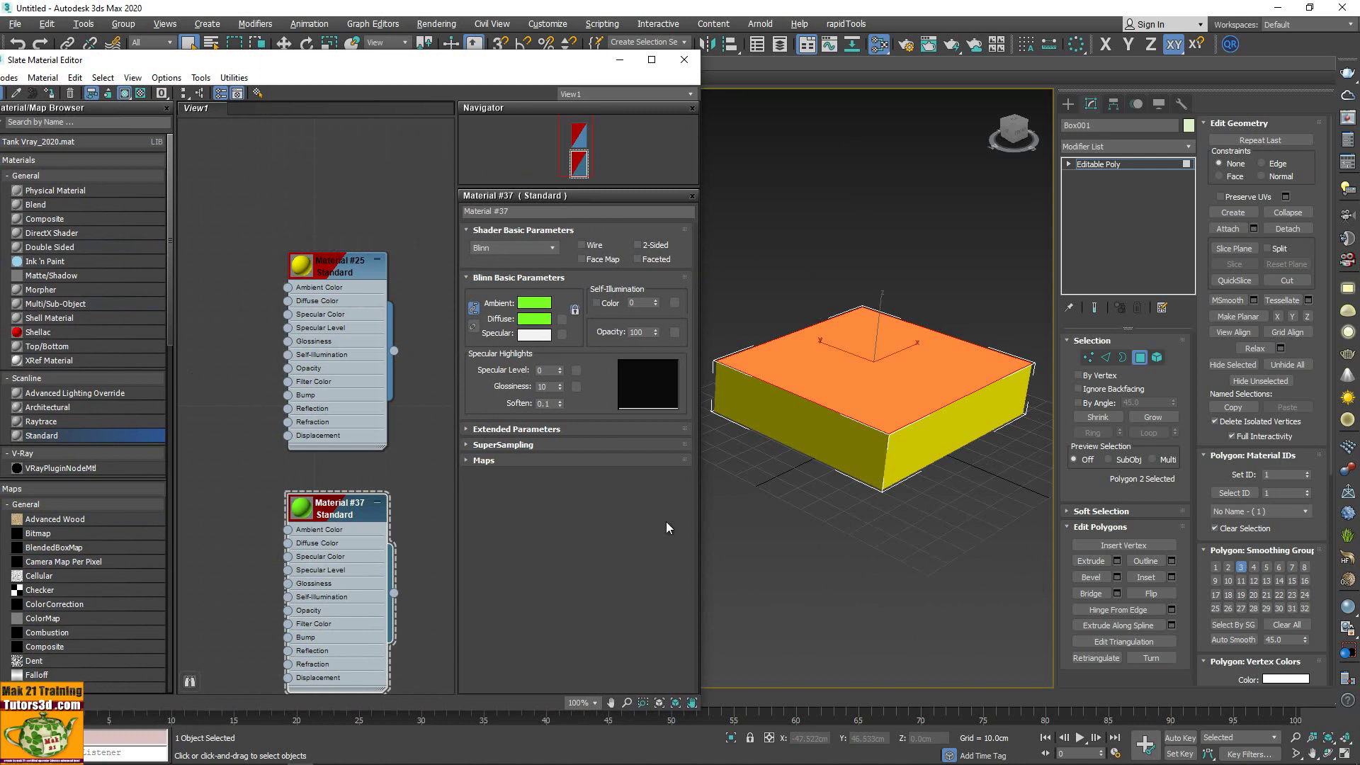
{"action": "left_click", "coordinate": [813, 514]}
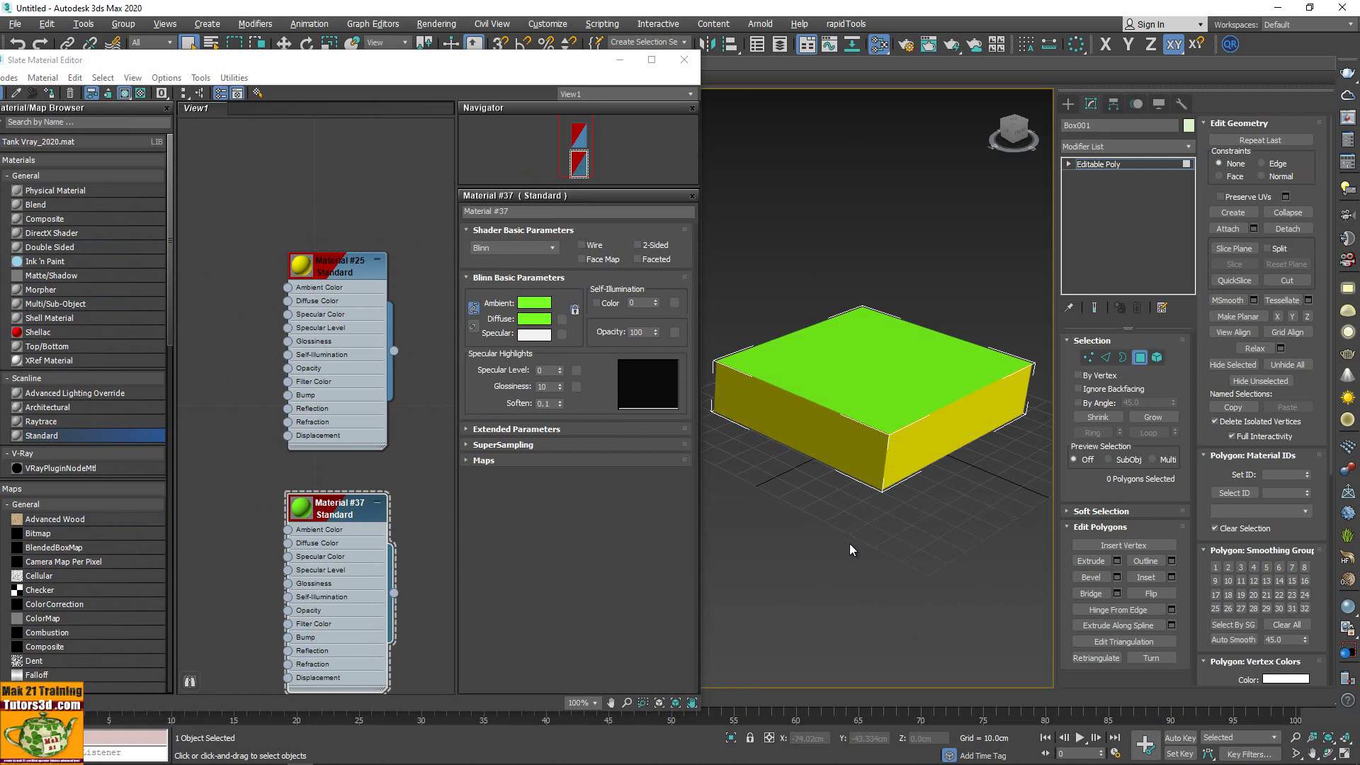
Zoom out the node view and delete the two loose material nodes
{"action": "scroll", "coordinate": [403, 397], "scroll_direction": "down", "scroll_amount": 1}
{"action": "scroll", "coordinate": [406, 394], "scroll_direction": "down", "scroll_amount": 1}
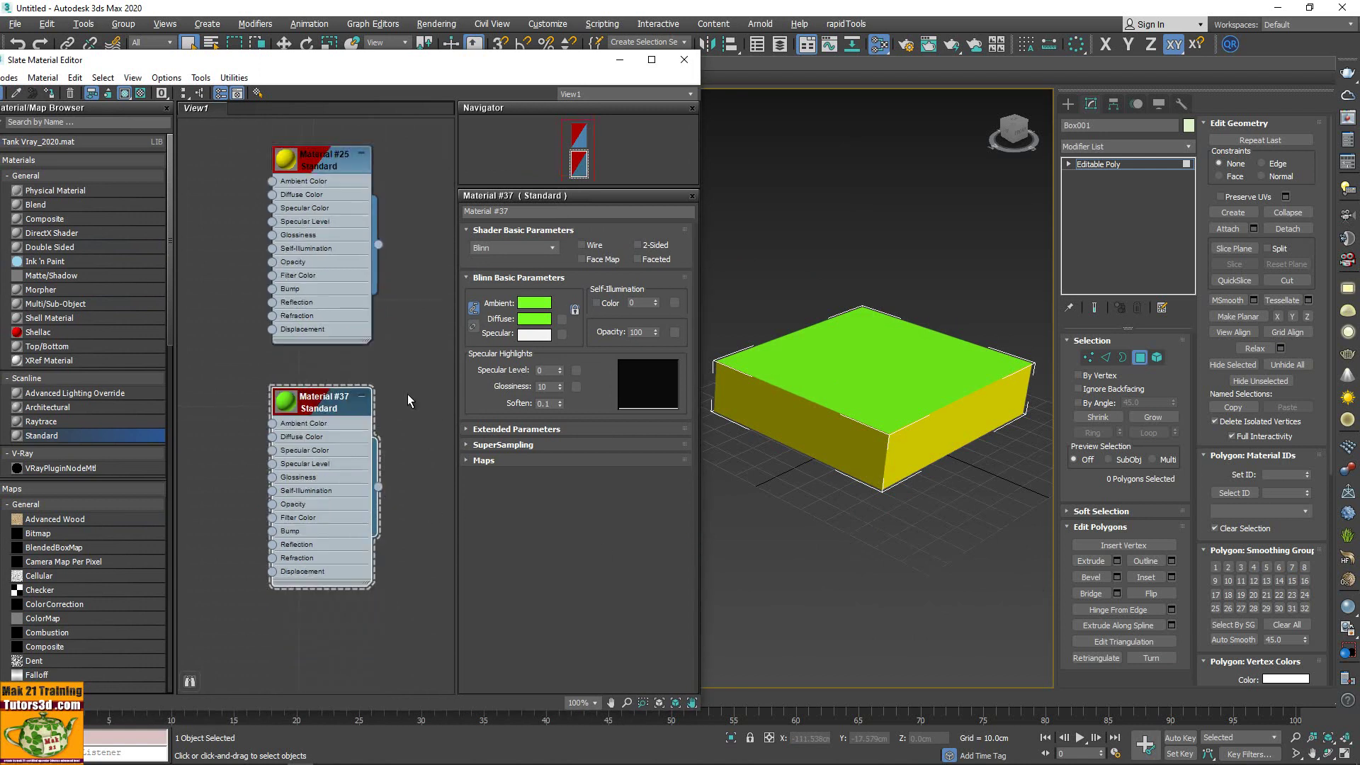
{"action": "scroll", "coordinate": [395, 409], "scroll_direction": "down", "scroll_amount": 1}
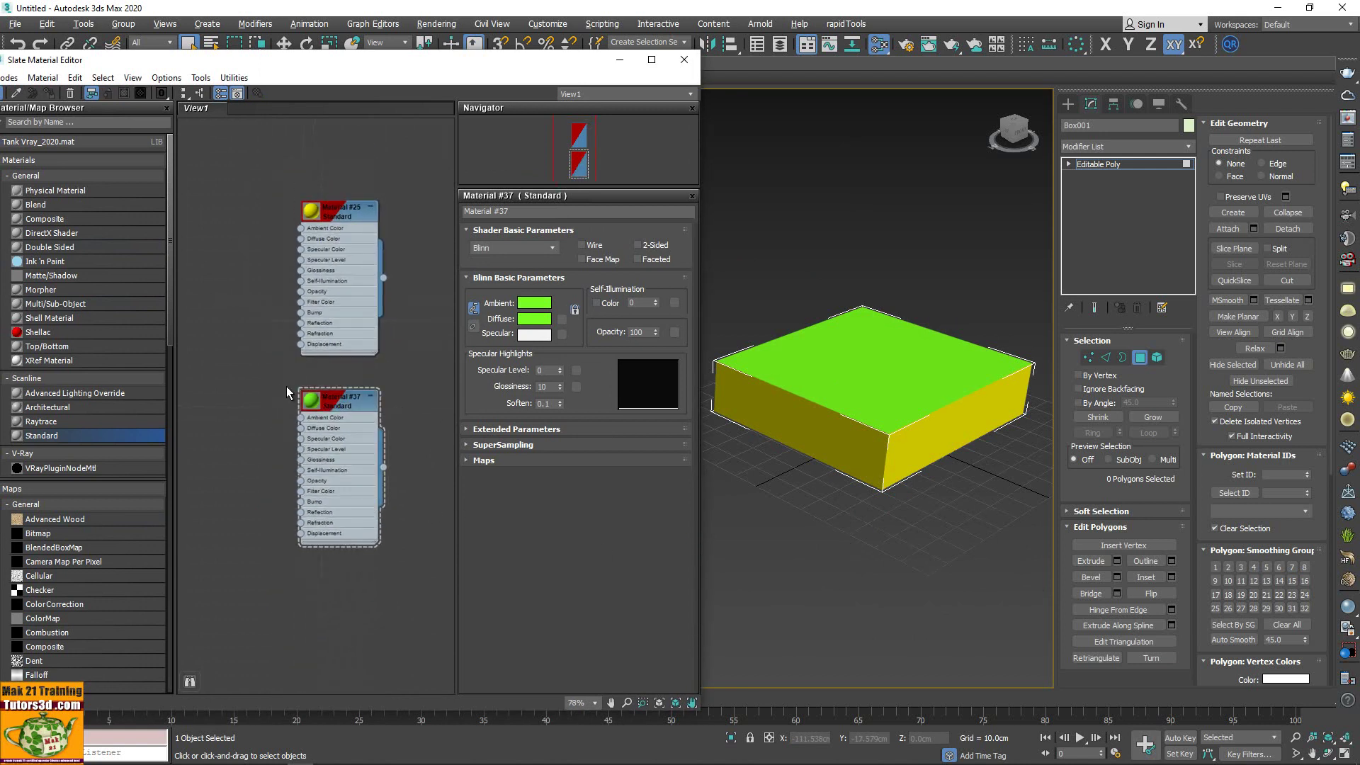
{"action": "scroll", "coordinate": [287, 386], "scroll_direction": "down", "scroll_amount": 1}
{"action": "middle_click_drag", "start_coordinate": [442, 425], "coordinate": [265, 436]}
{"action": "key", "text": "Delete"}
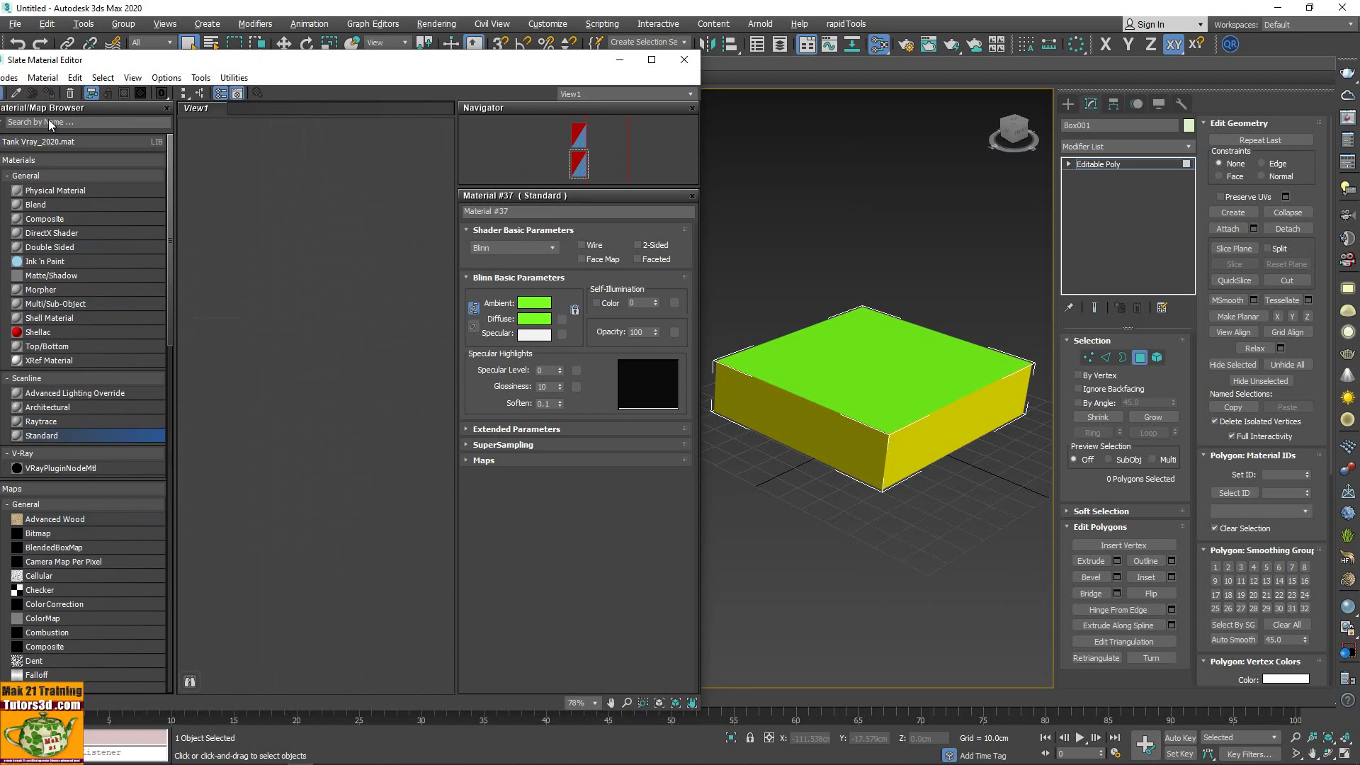
Pick the box's material with the eyedropper and show Multi/Sub-Object Material #48's parameters
{"action": "left_click", "coordinate": [16, 93]}
{"action": "left_click", "coordinate": [843, 366]}
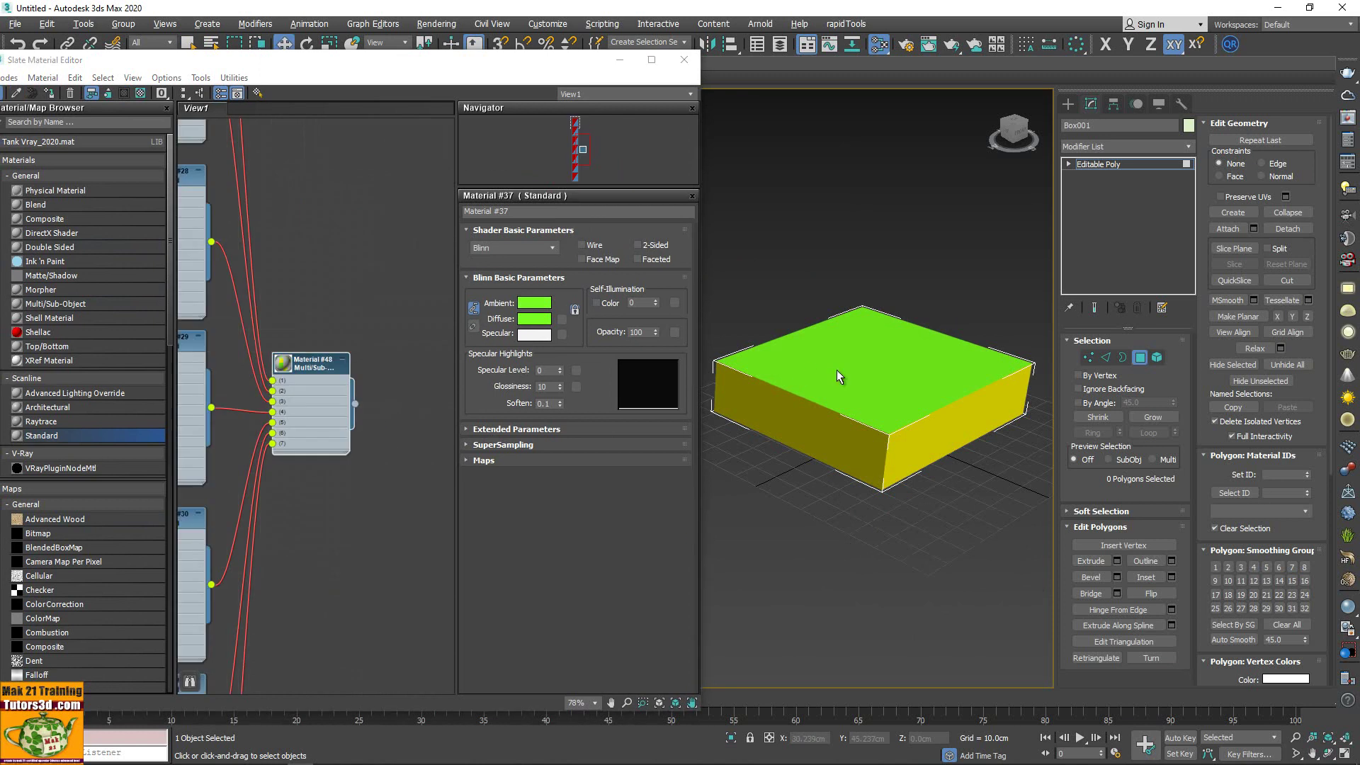
{"action": "middle_click_drag", "start_coordinate": [358, 395], "coordinate": [411, 406]}
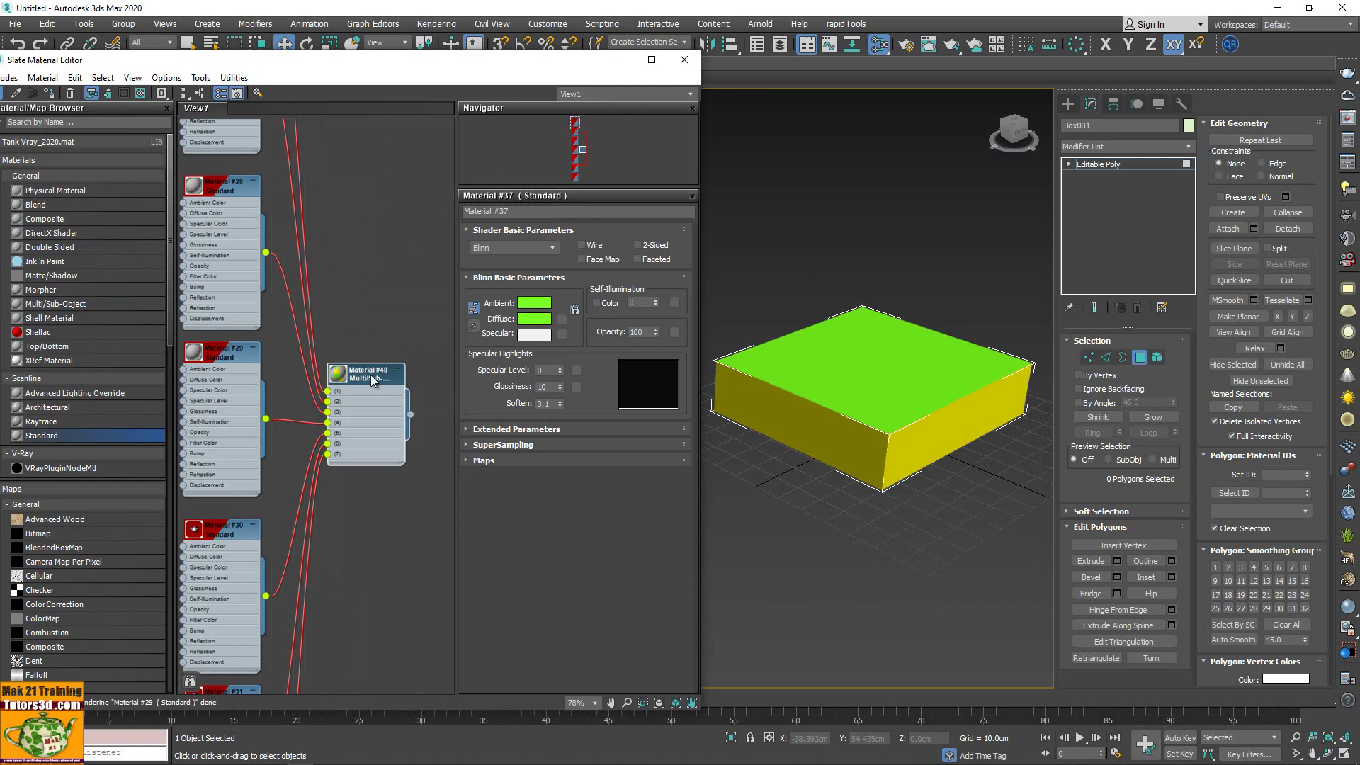
{"action": "double_click", "coordinate": [382, 375]}
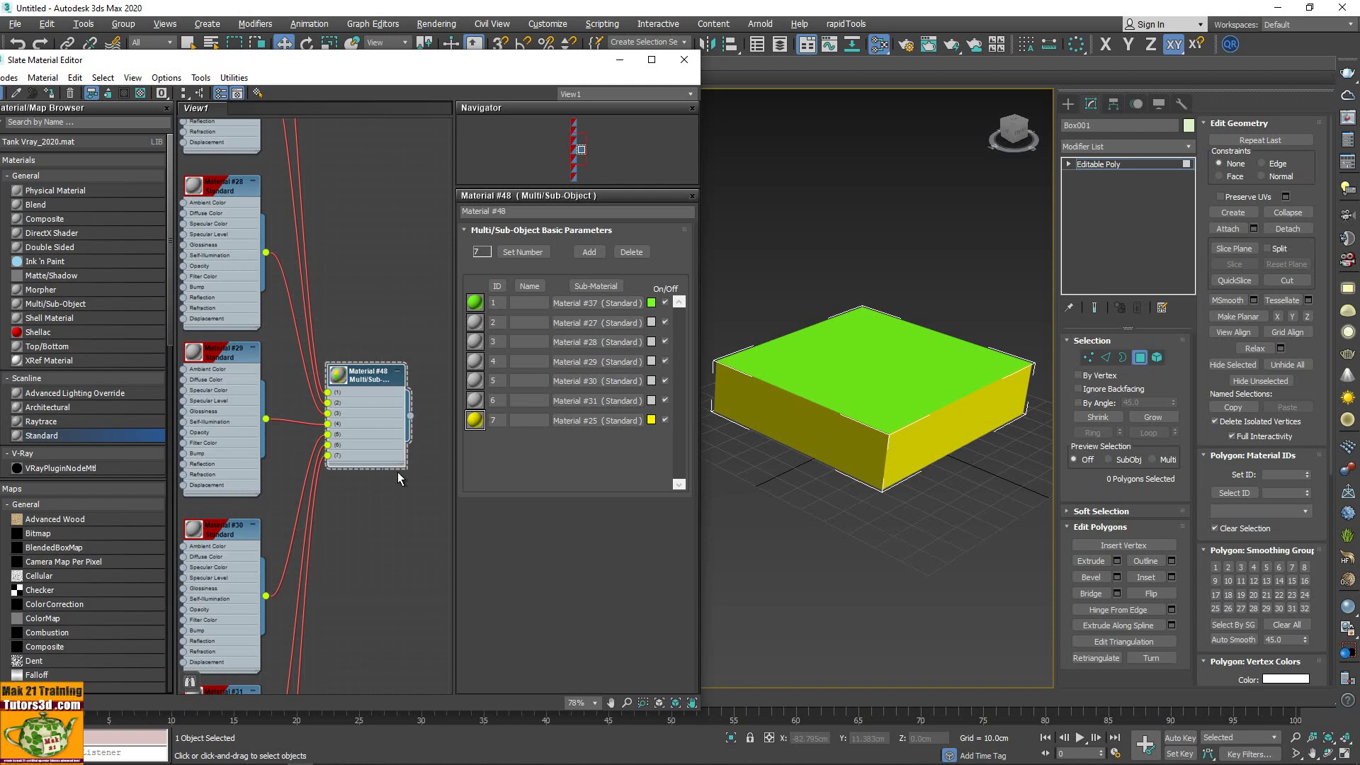
Browse the seven sub-material slots, selecting the green Material #37 node at ID 1
{"action": "scroll", "coordinate": [372, 507], "scroll_direction": "down", "scroll_amount": 5}
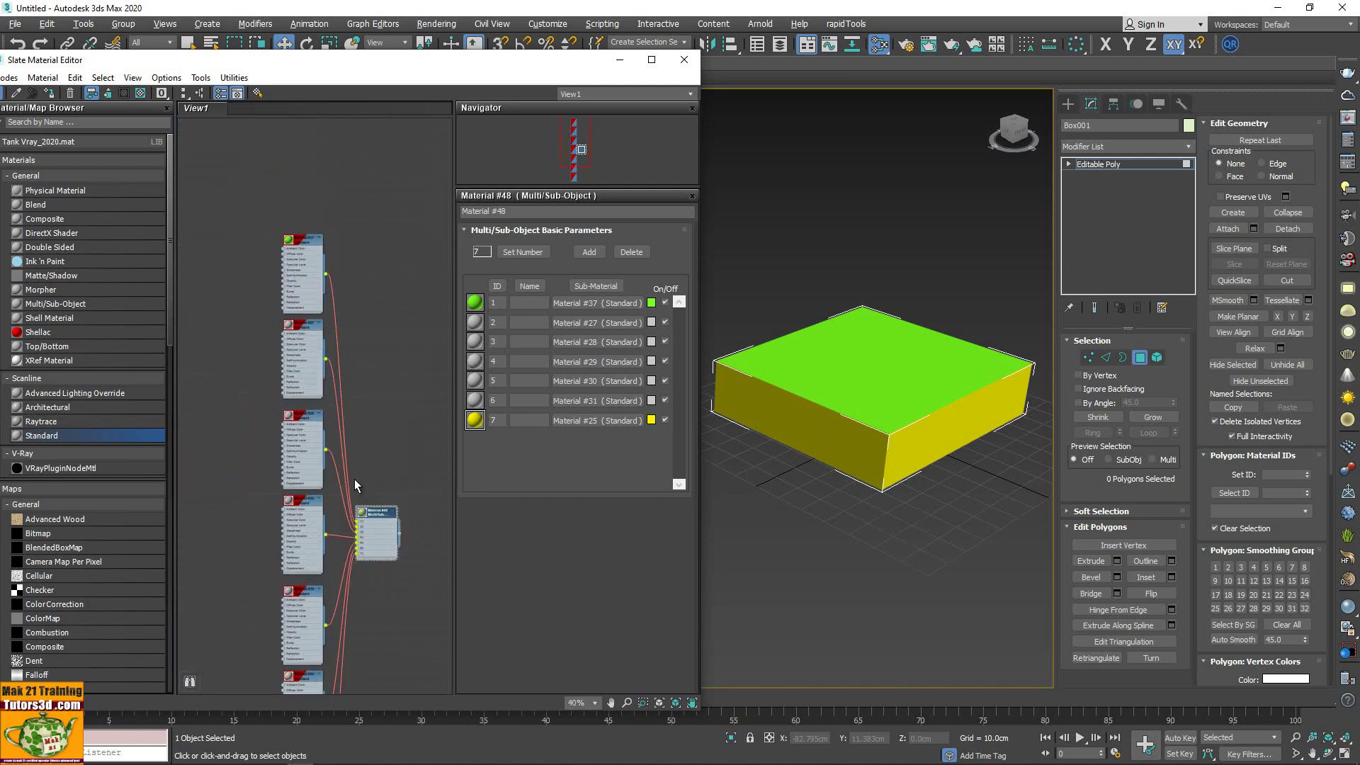
{"action": "scroll", "coordinate": [354, 479], "scroll_direction": "up", "scroll_amount": 4}
{"action": "scroll", "coordinate": [346, 313], "scroll_direction": "up", "scroll_amount": 2}
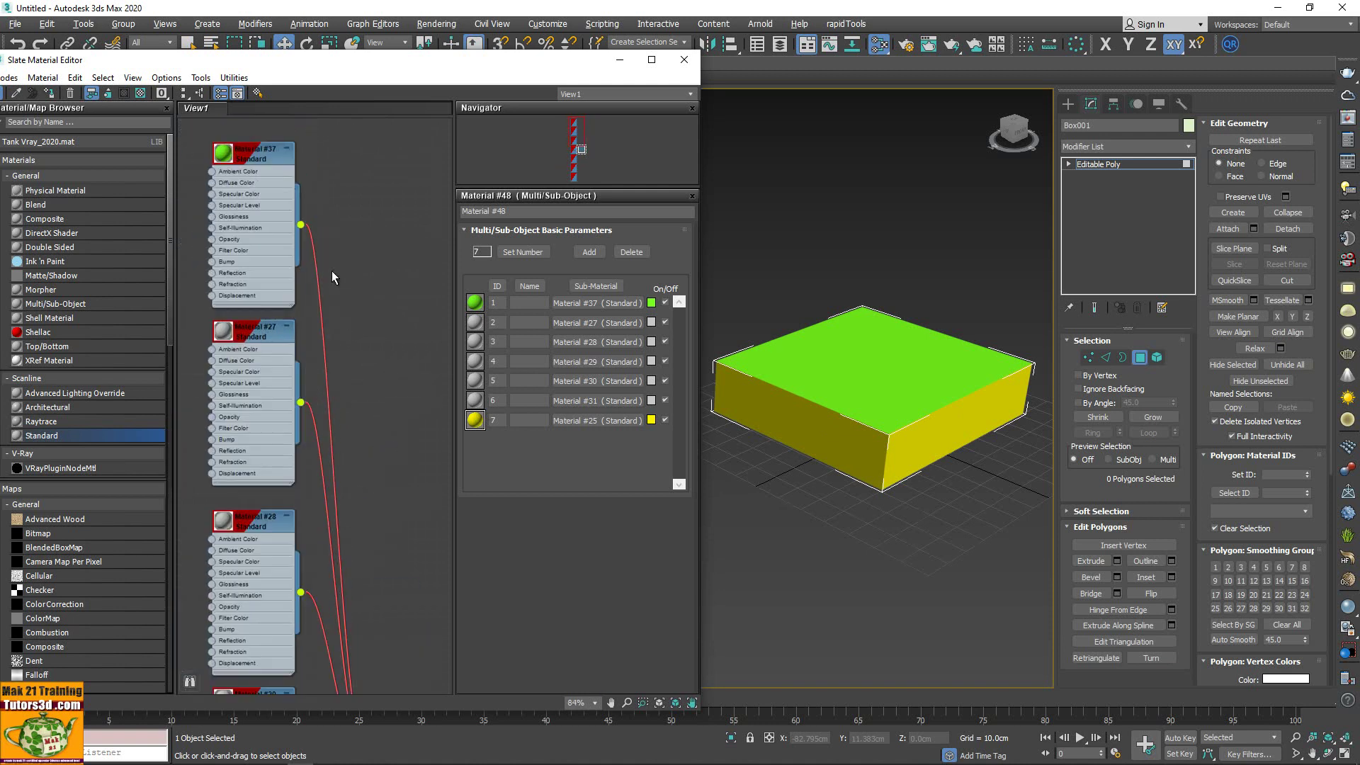
{"action": "left_click", "coordinate": [253, 154]}
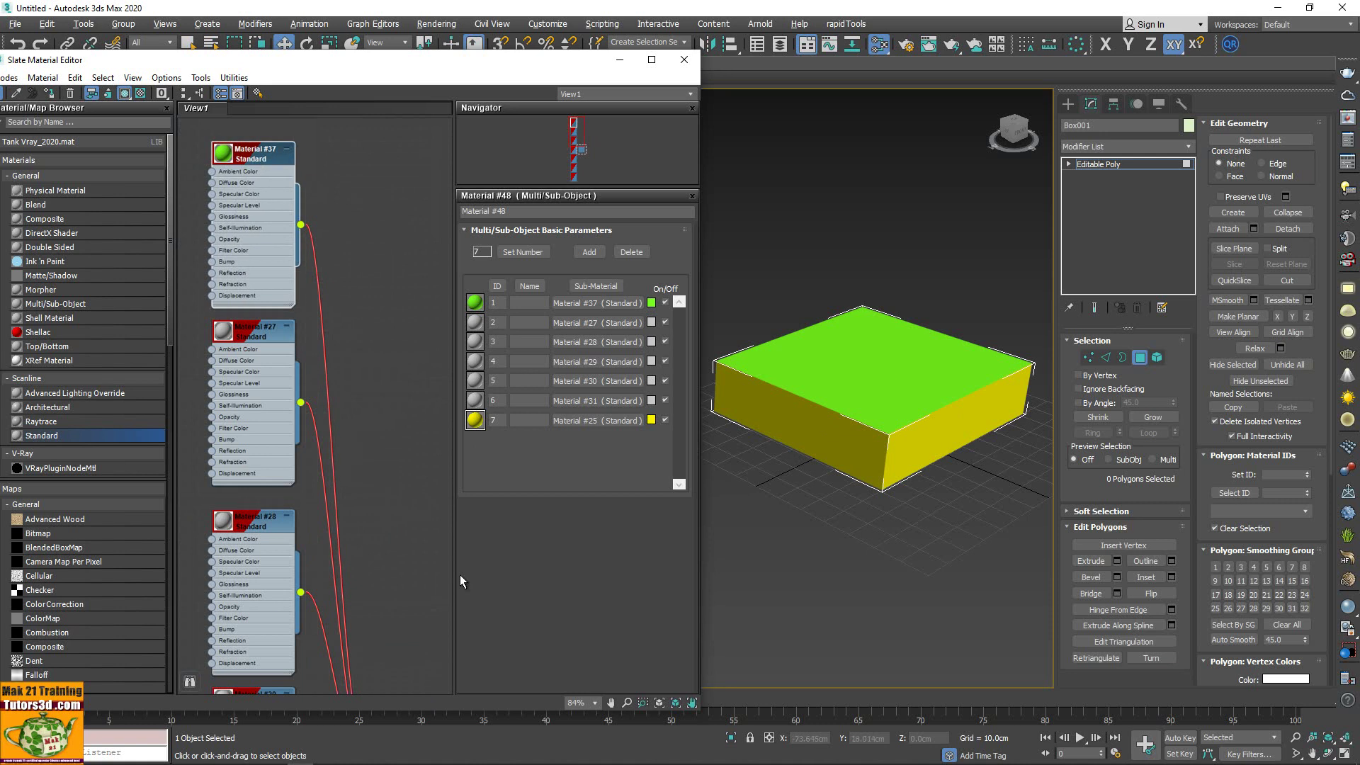
{"action": "scroll", "coordinate": [378, 317], "scroll_direction": "down", "scroll_amount": 5}
{"action": "scroll", "coordinate": [389, 299], "scroll_direction": "down", "scroll_amount": 3}
{"action": "scroll", "coordinate": [308, 462], "scroll_direction": "down", "scroll_amount": 3}
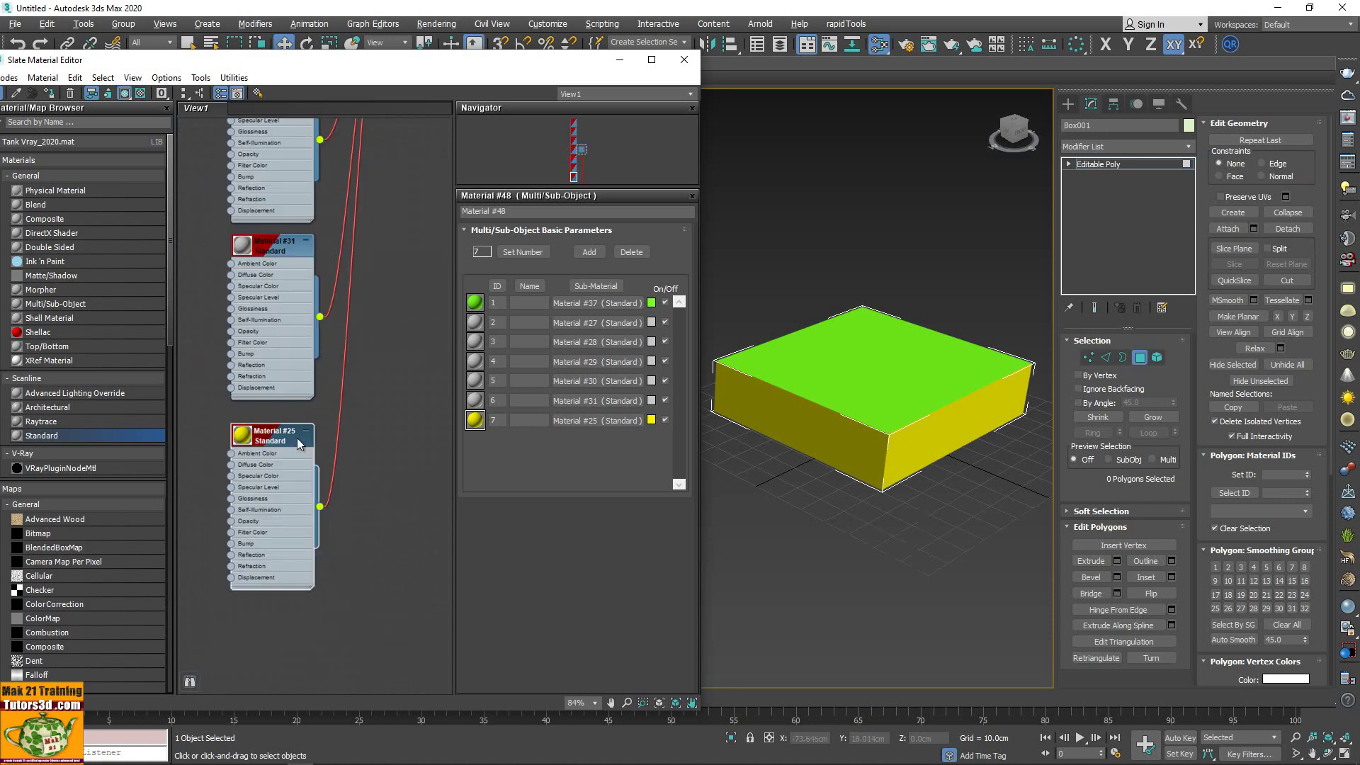
{"action": "scroll", "coordinate": [364, 303], "scroll_direction": "up", "scroll_amount": 5}
{"action": "scroll", "coordinate": [386, 386], "scroll_direction": "up", "scroll_amount": 5}
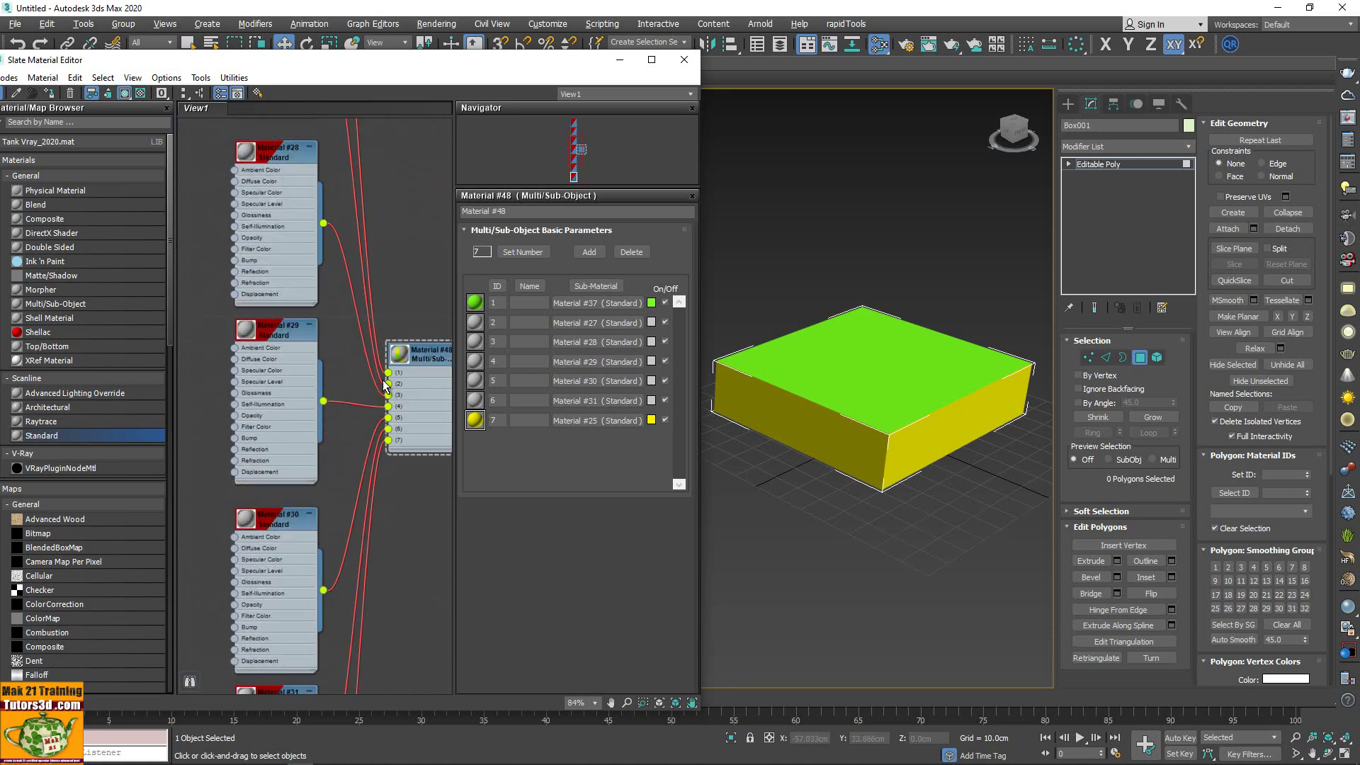
{"action": "scroll", "coordinate": [385, 385], "scroll_direction": "up", "scroll_amount": 5}
{"action": "scroll", "coordinate": [376, 395], "scroll_direction": "up", "scroll_amount": 3}
{"action": "scroll", "coordinate": [376, 394], "scroll_direction": "up", "scroll_amount": 3}
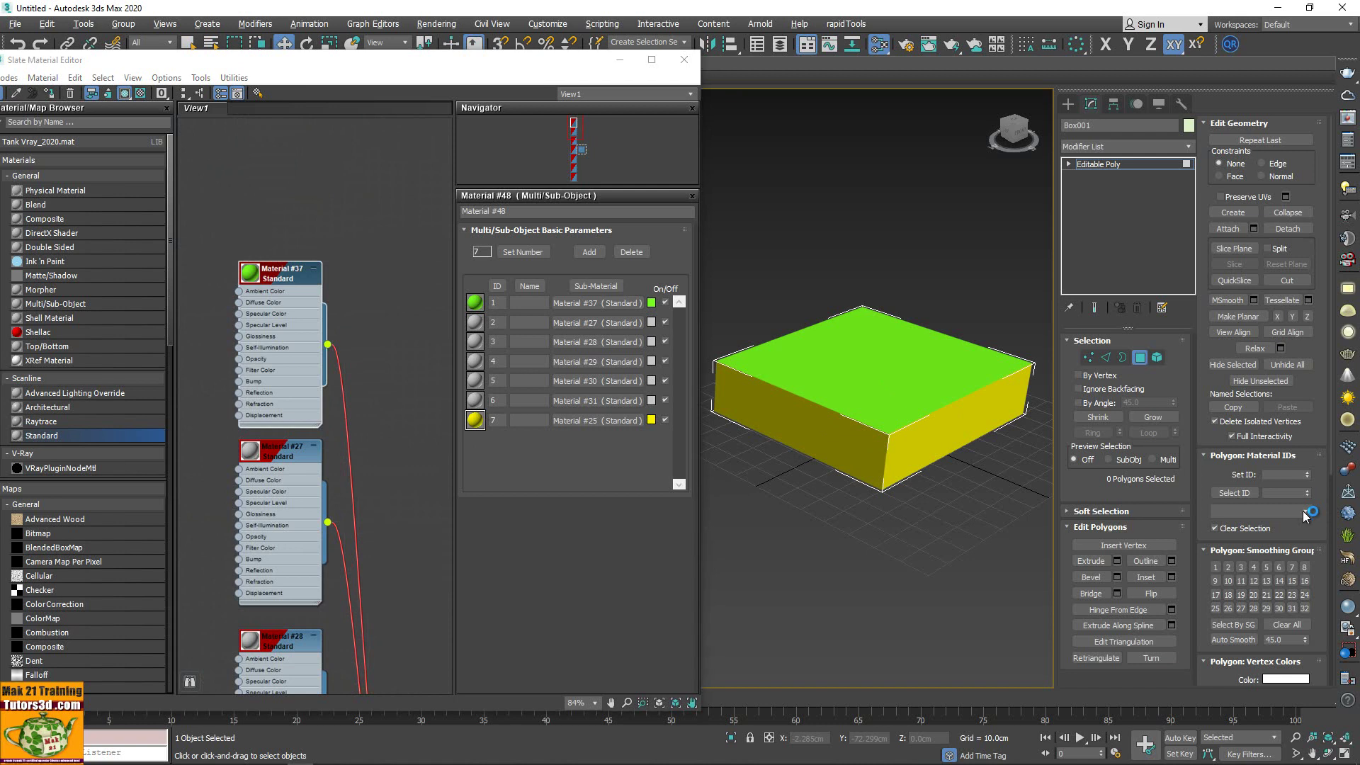
Name sub-material ID 1 'verde', then select the side faces by material ID 7
{"action": "left_click", "coordinate": [1303, 511]}
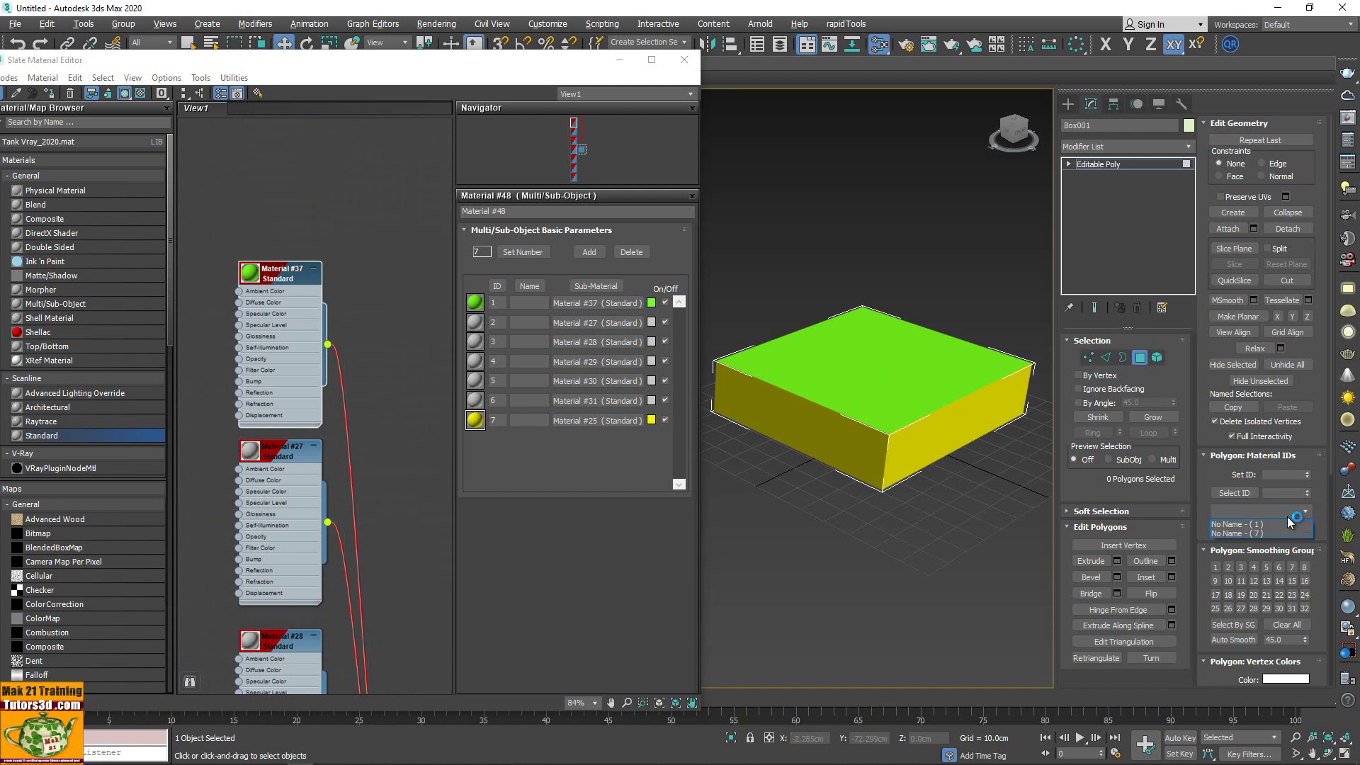
{"action": "left_click", "coordinate": [1252, 524]}
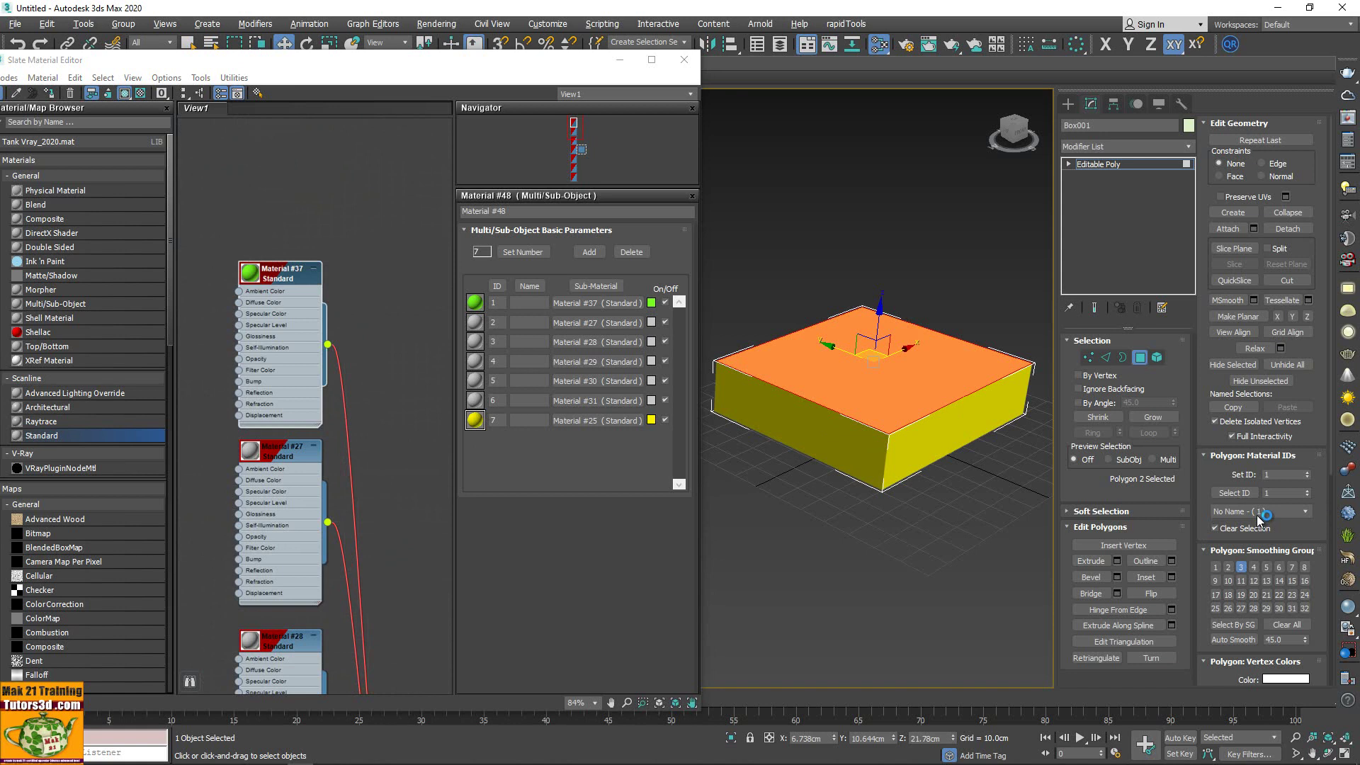
{"action": "left_click", "coordinate": [532, 302]}
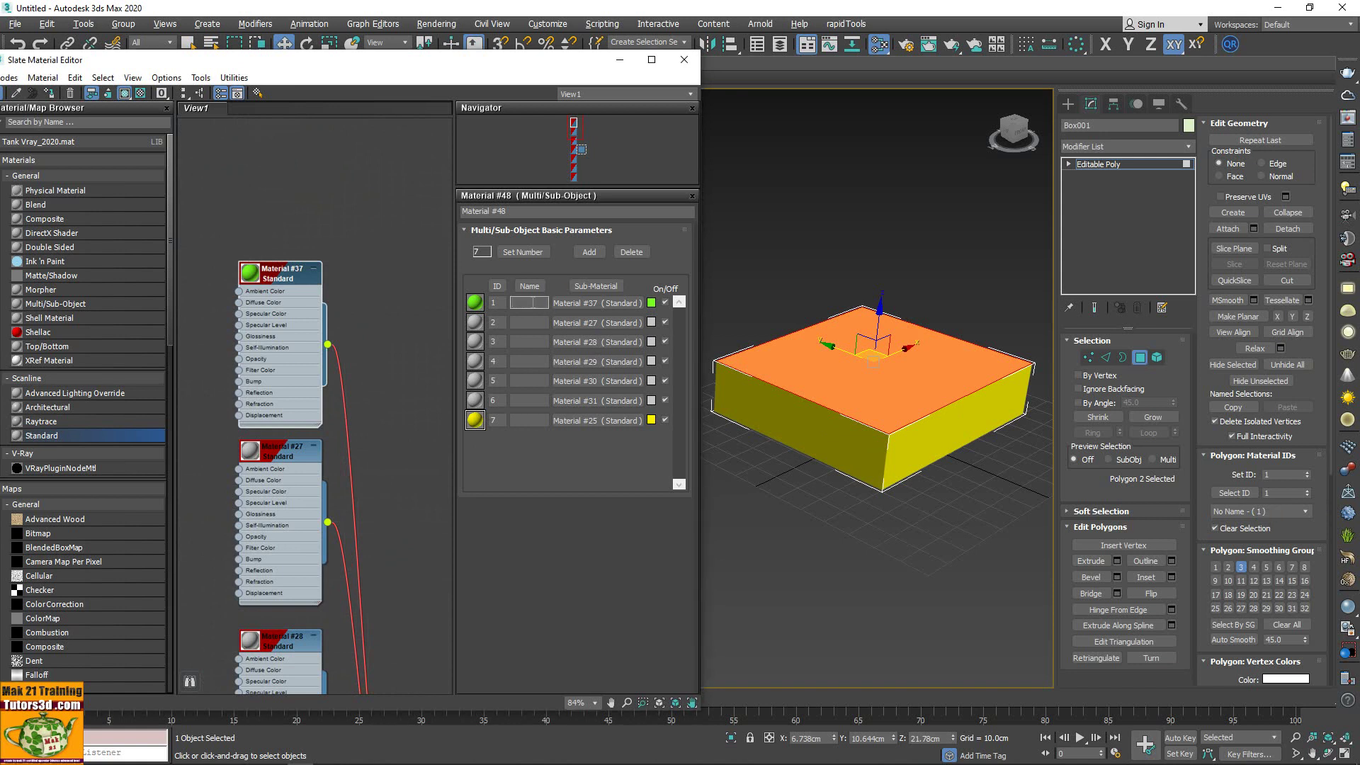
{"action": "type", "text": "ver"}
{"action": "type", "text": "de"}
{"action": "left_click", "coordinate": [456, 347]}
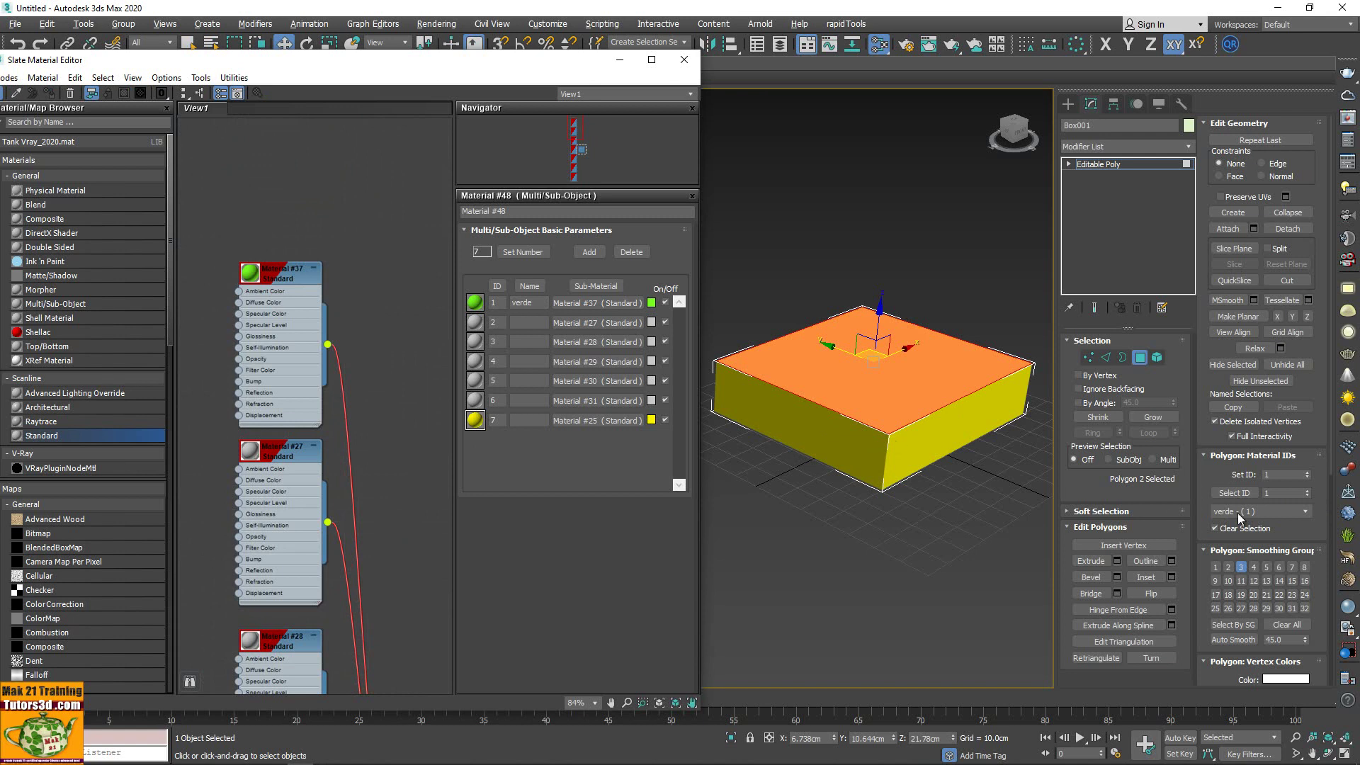
{"action": "left_click", "coordinate": [1306, 490]}
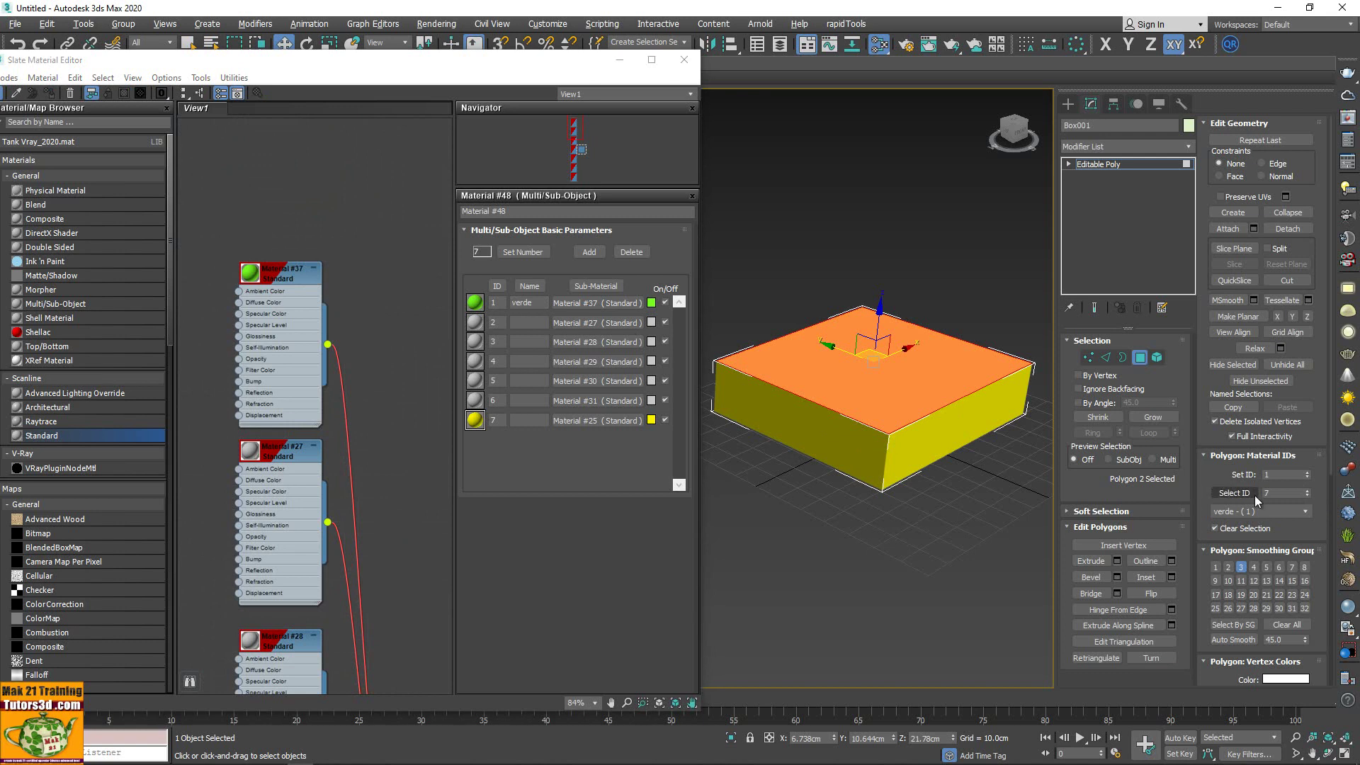
{"action": "left_click", "coordinate": [1232, 493]}
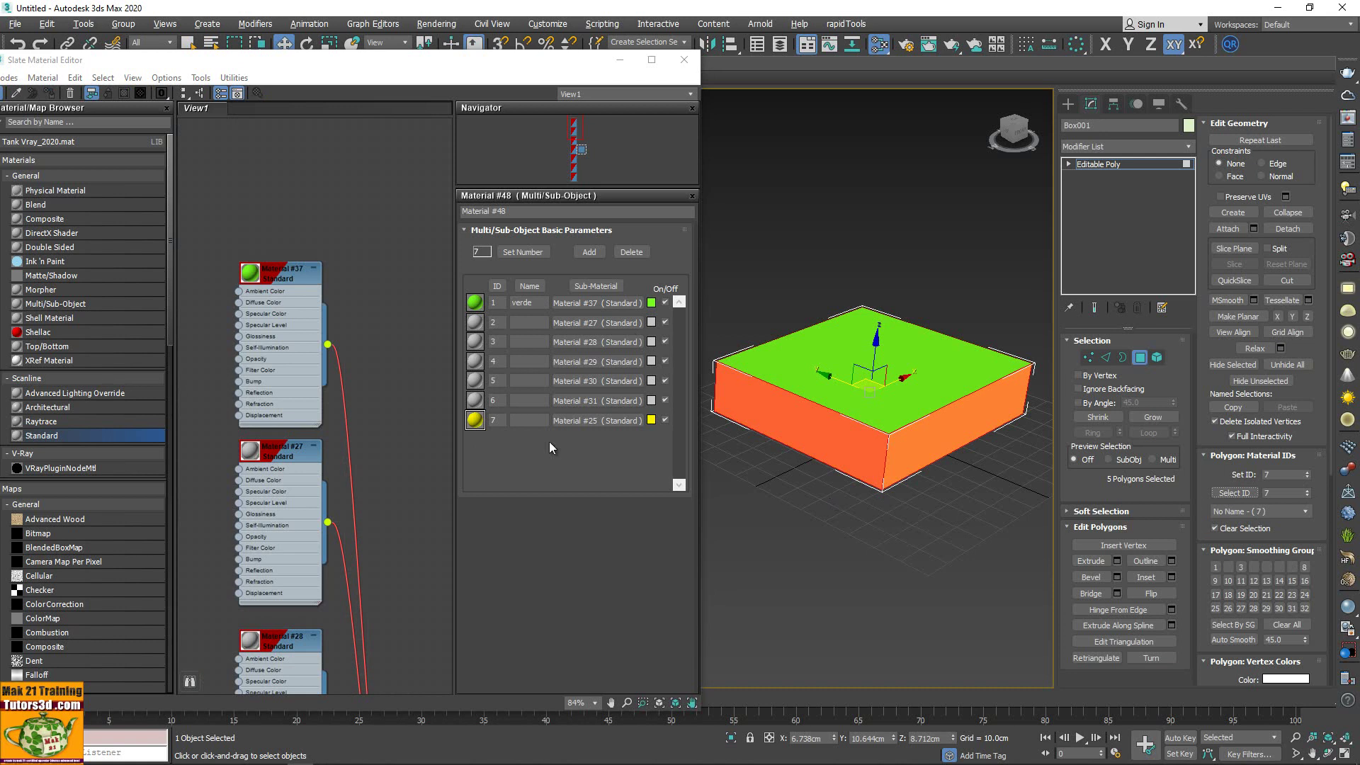
Name sub-material ID 7 'giallo', then test selecting faces by 'verde' and 'giallo'
{"action": "left_click", "coordinate": [518, 418]}
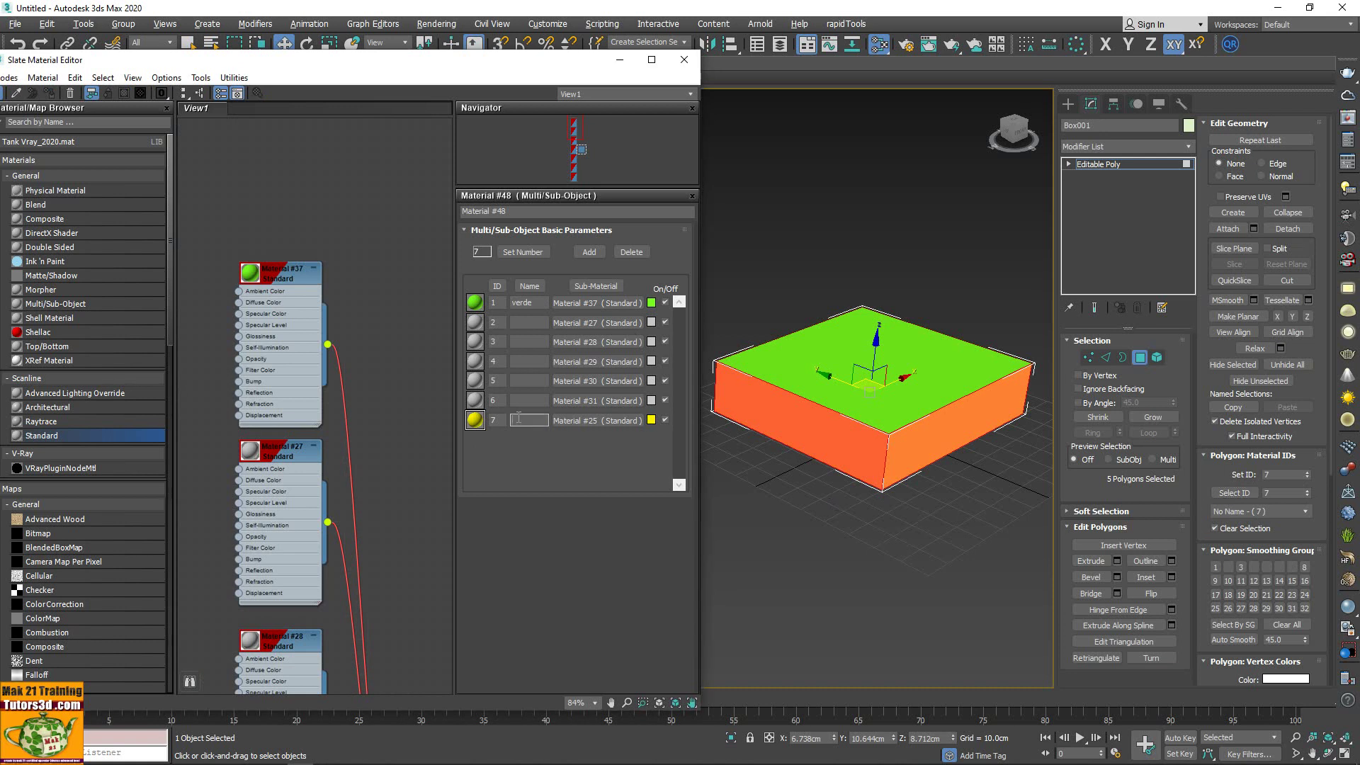
{"action": "type", "text": "giallo"}
{"action": "left_click", "coordinate": [1278, 511]}
{"action": "left_click", "coordinate": [1272, 522]}
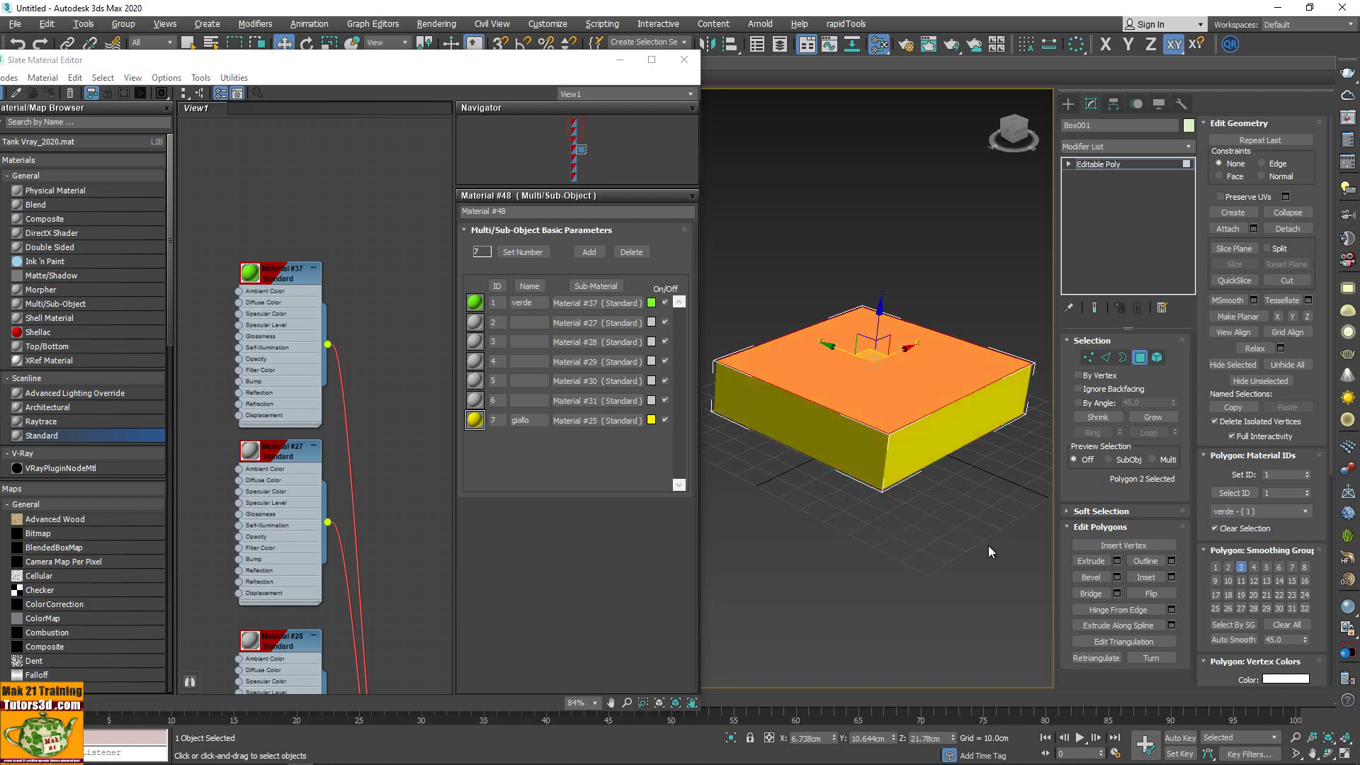
{"action": "left_click", "coordinate": [1258, 512]}
{"action": "left_click", "coordinate": [1254, 537]}
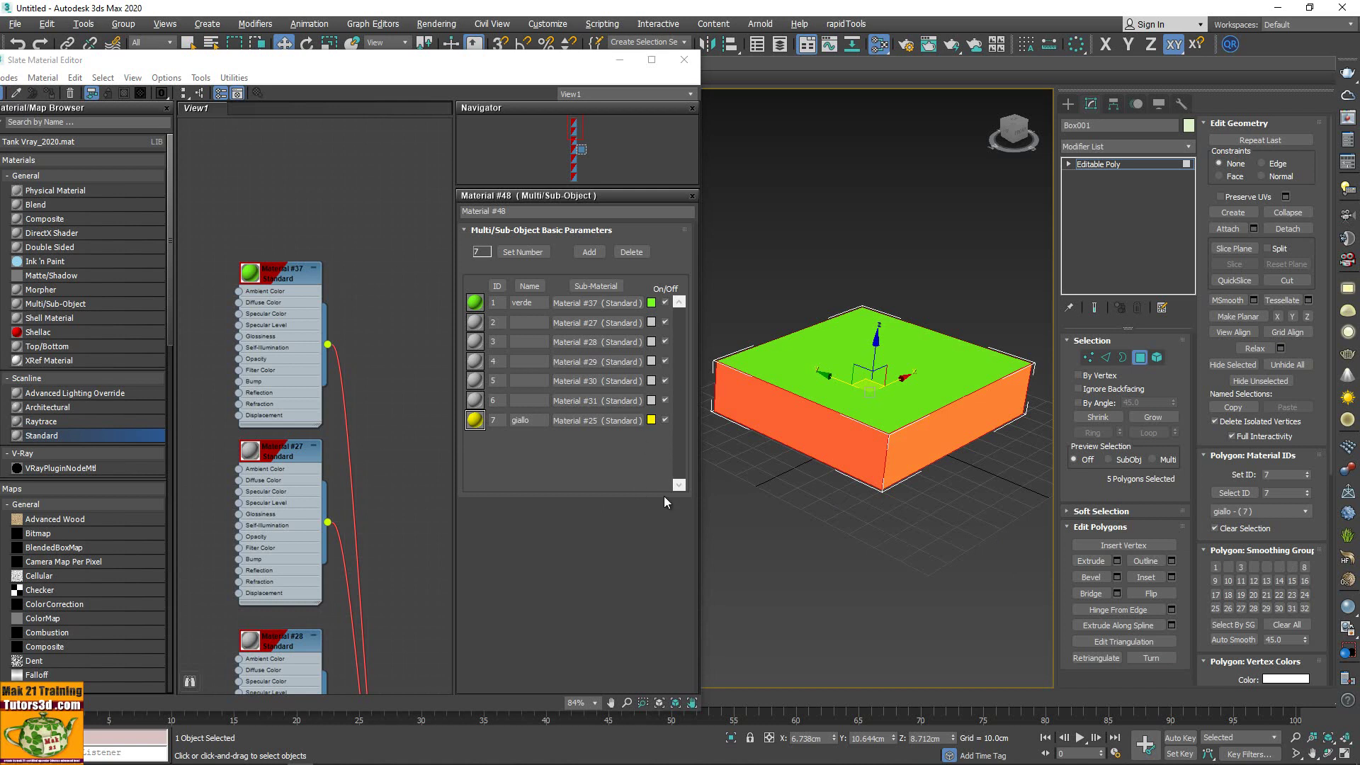
{"action": "scroll", "coordinate": [385, 545], "scroll_direction": "down", "scroll_amount": 3}
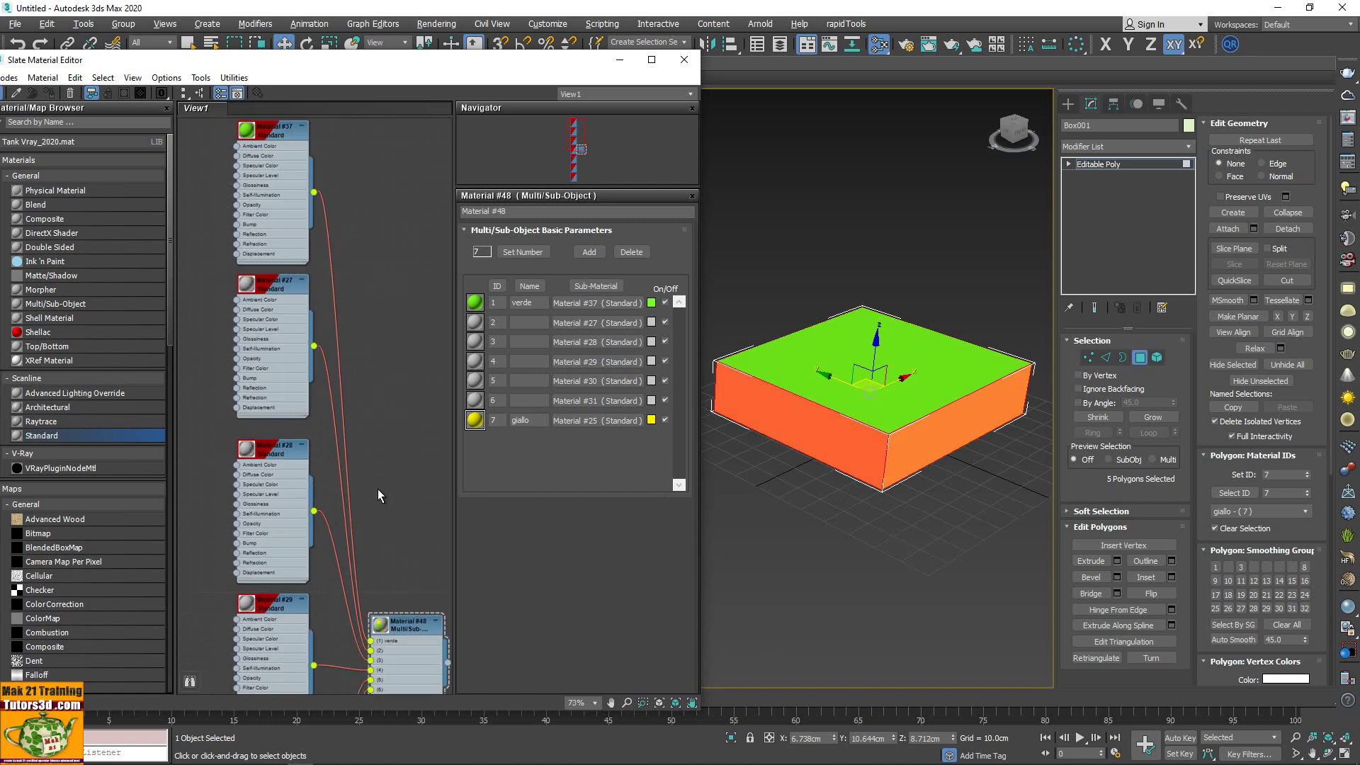
Add a new Standard Material #49 node and wire it onto the box, making it plain grey
{"action": "middle_click_drag", "start_coordinate": [405, 532], "coordinate": [282, 346]}
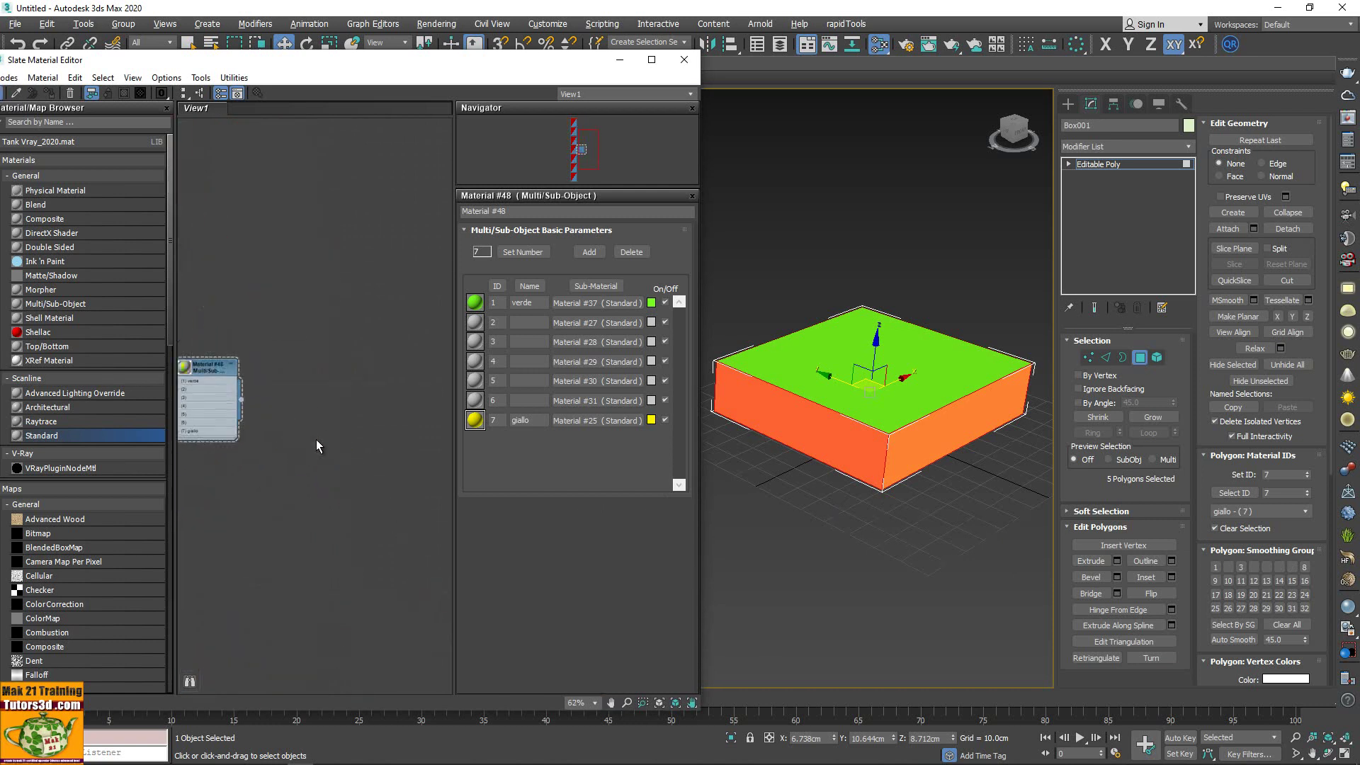
{"action": "scroll", "coordinate": [320, 431], "scroll_direction": "down", "scroll_amount": 2}
{"action": "scroll", "coordinate": [278, 454], "scroll_direction": "up", "scroll_amount": 3}
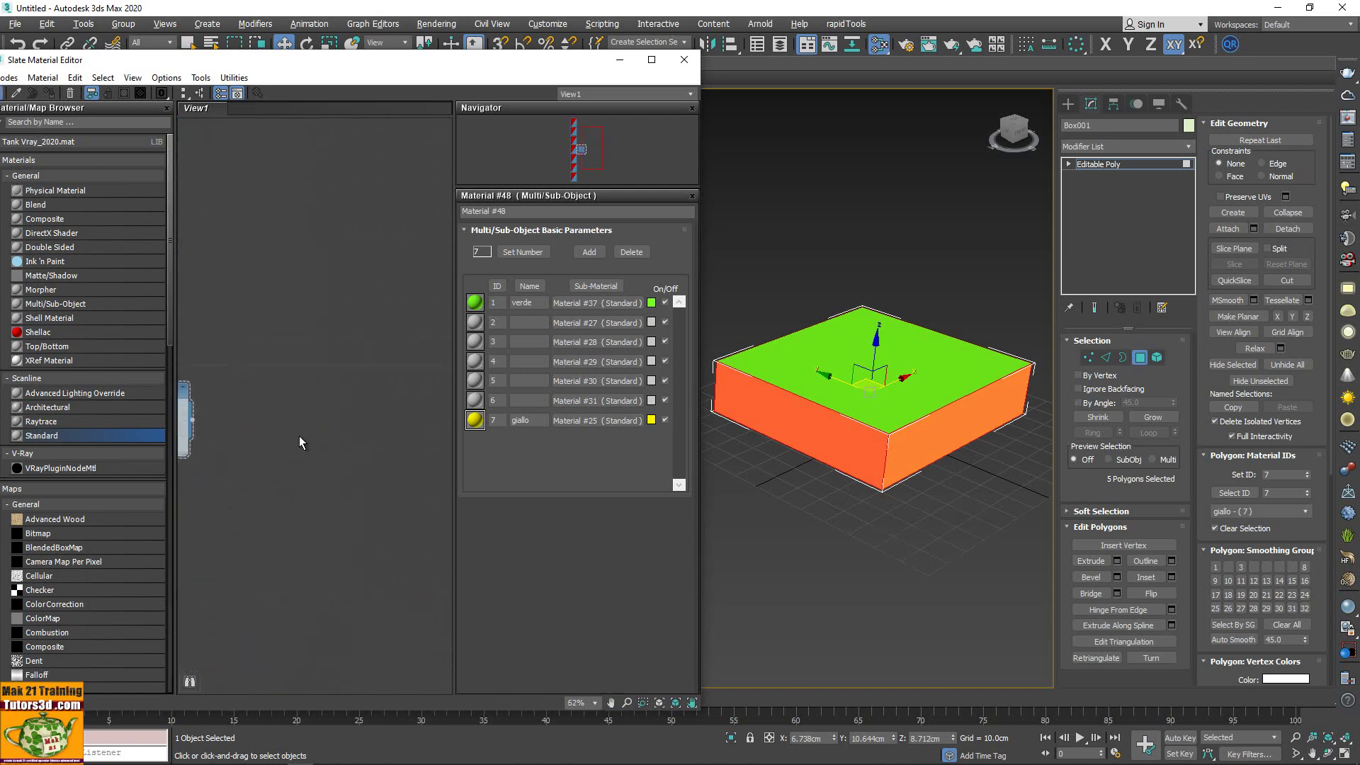
{"action": "right_click", "coordinate": [321, 404]}
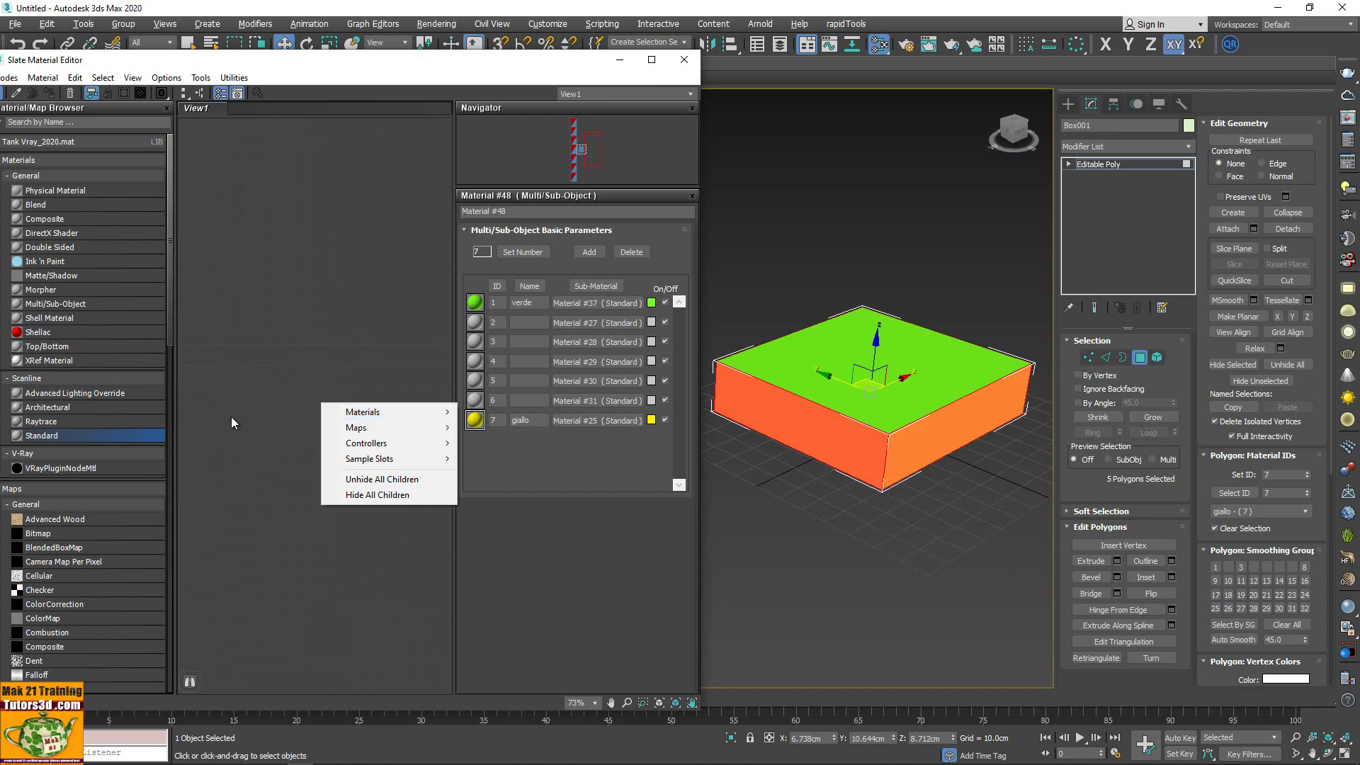
{"action": "left_click", "coordinate": [81, 434]}
{"action": "double_click", "coordinate": [66, 435]}
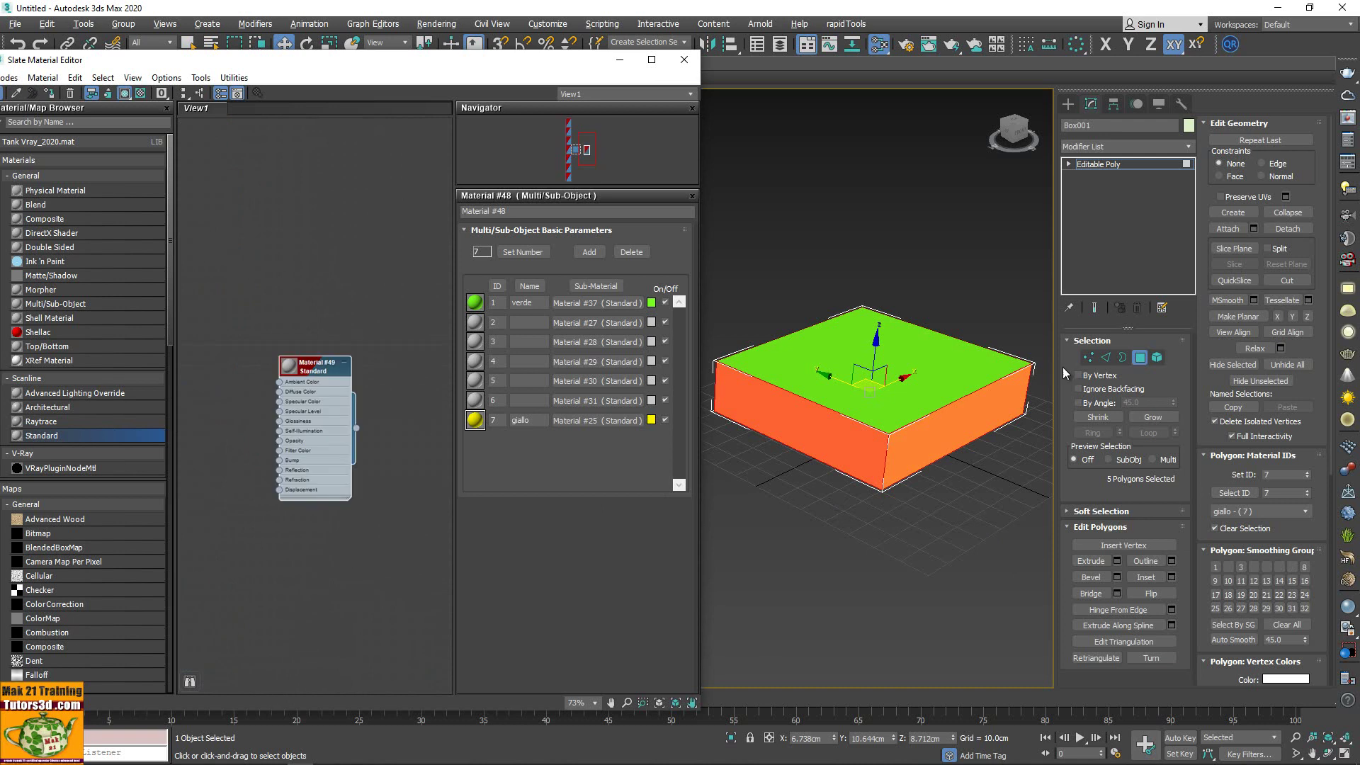
{"action": "left_click", "coordinate": [1069, 164]}
{"action": "left_click", "coordinate": [911, 235]}
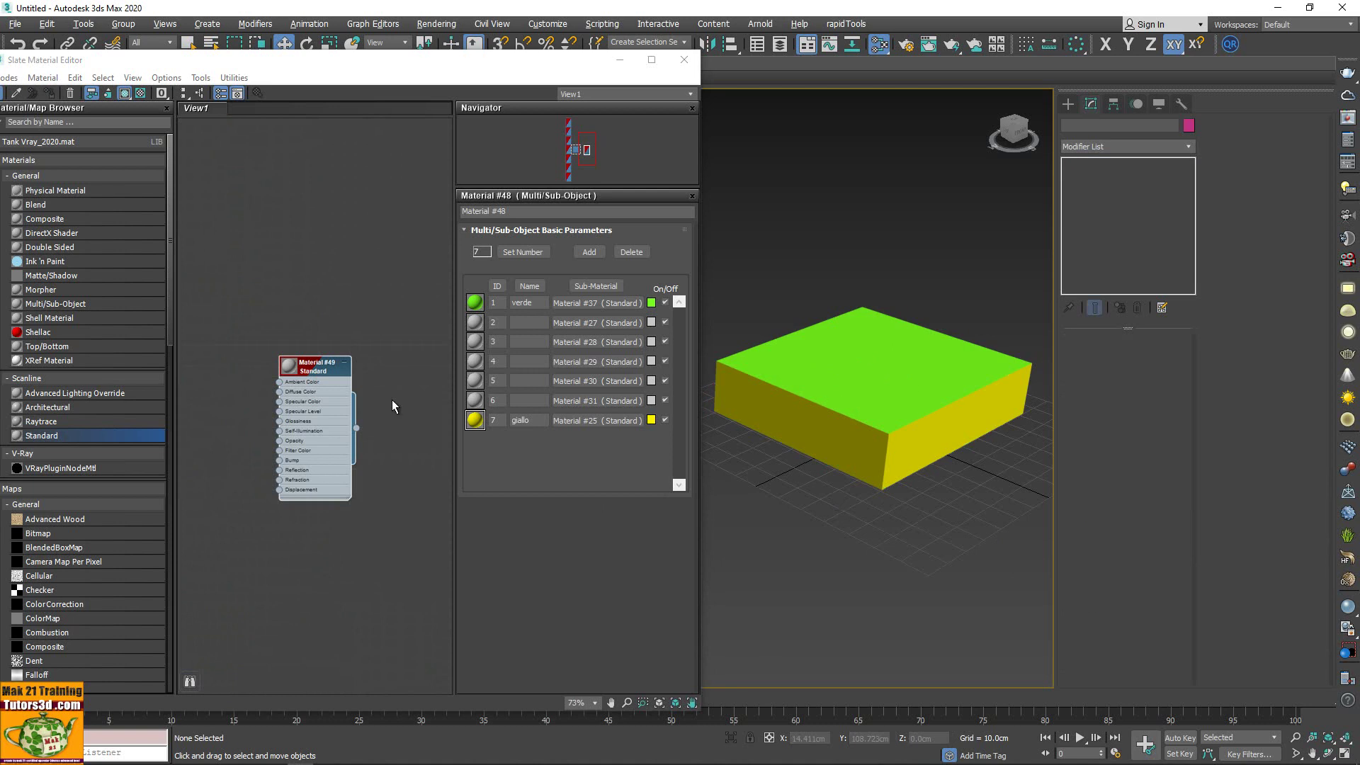
{"action": "left_click_drag", "start_coordinate": [354, 427], "coordinate": [849, 393]}
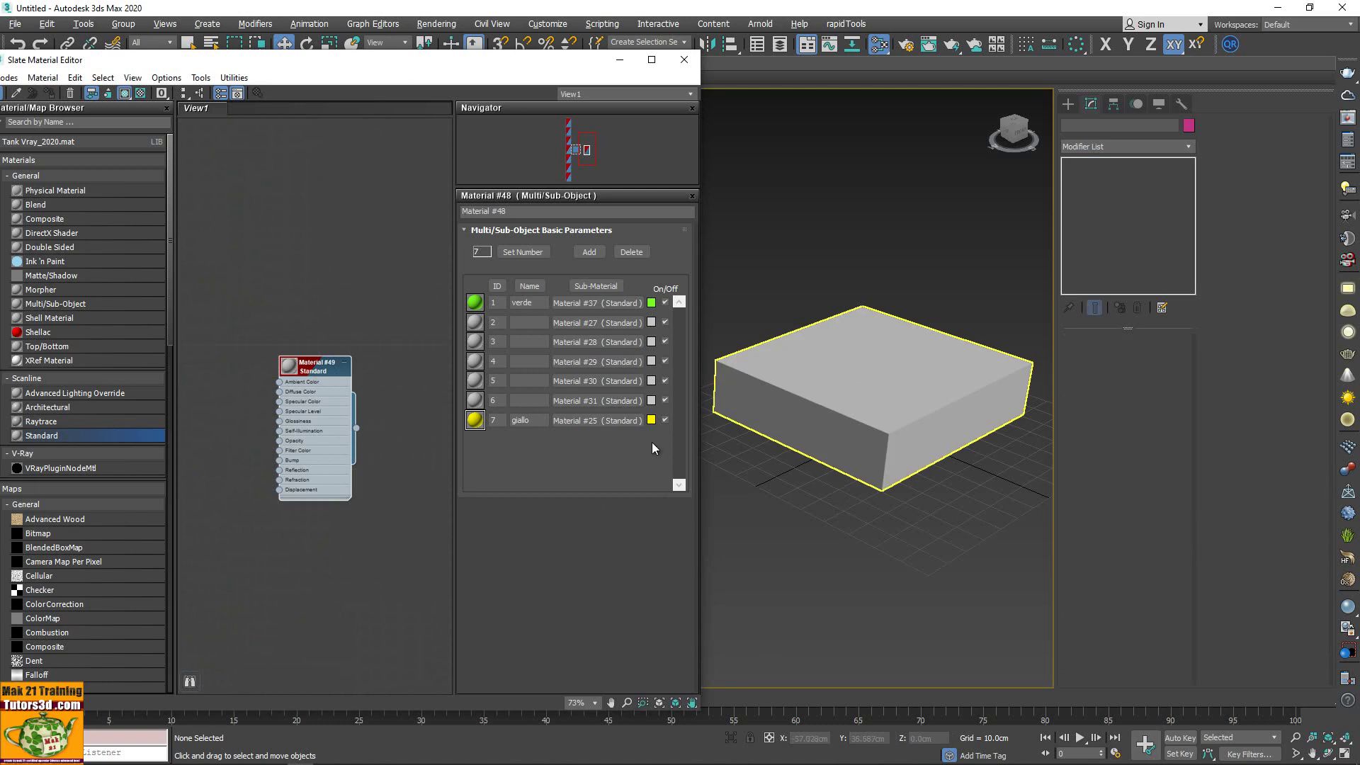
Clone grey Material #49 into Material #50 with a bright green diffuse, then reselect the box
{"action": "double_click", "coordinate": [326, 381]}
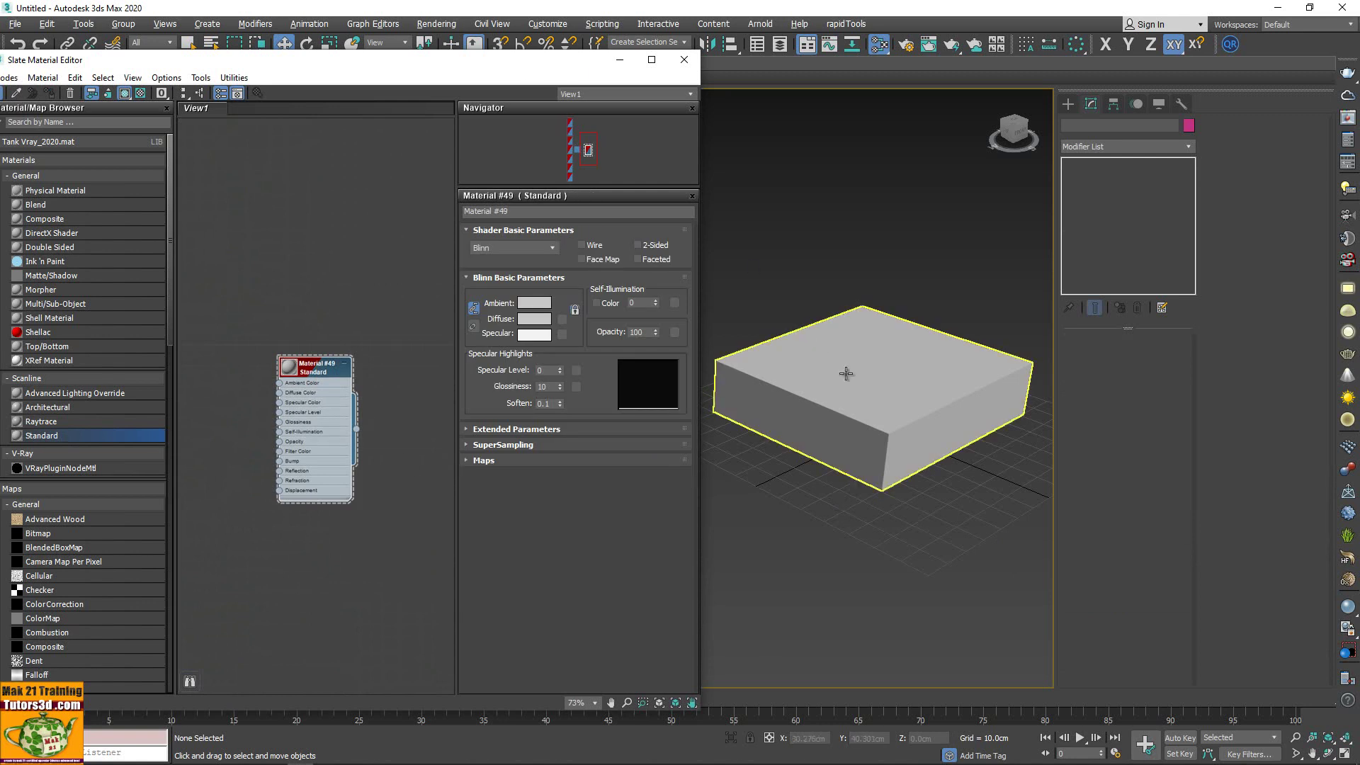
{"action": "left_click_drag", "start_coordinate": [319, 372], "coordinate": [320, 217], "text": "shift"}
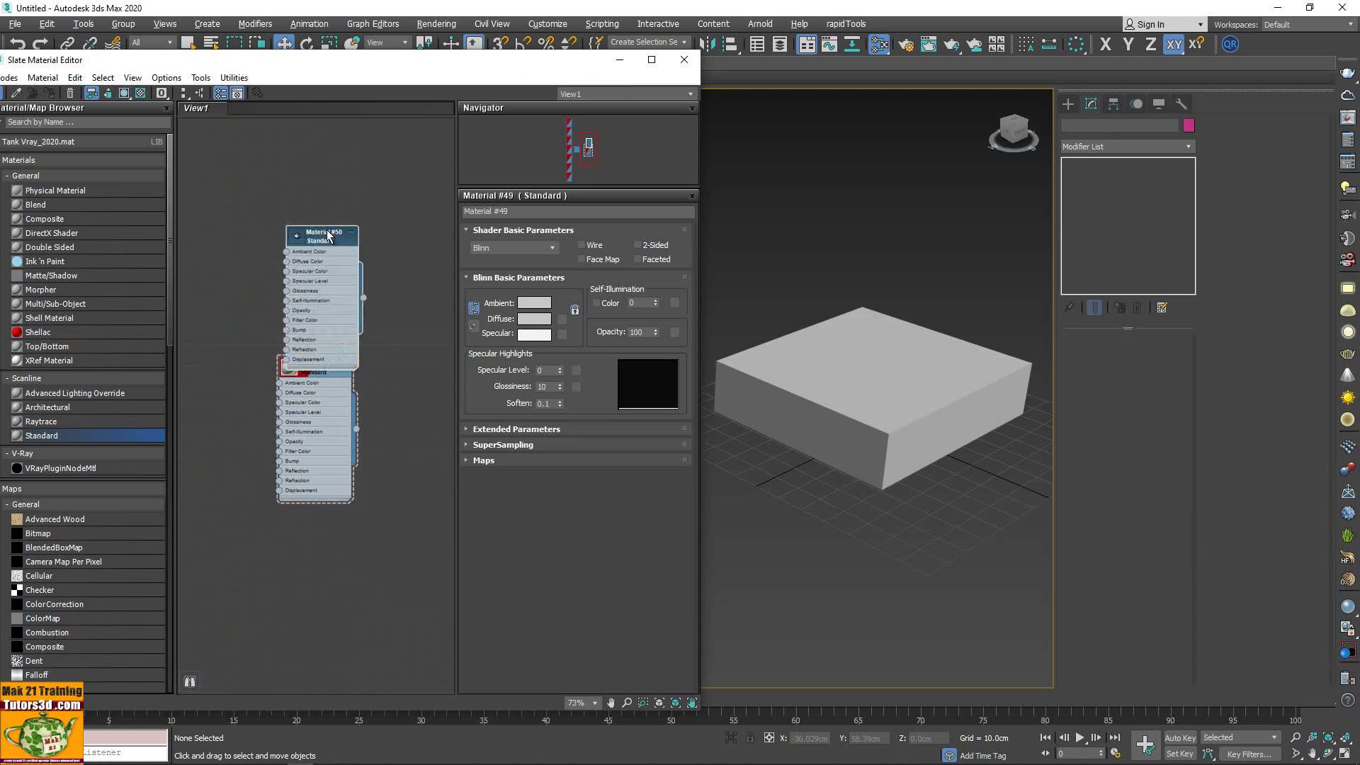
{"action": "scroll", "coordinate": [381, 304], "scroll_direction": "up", "scroll_amount": 1}
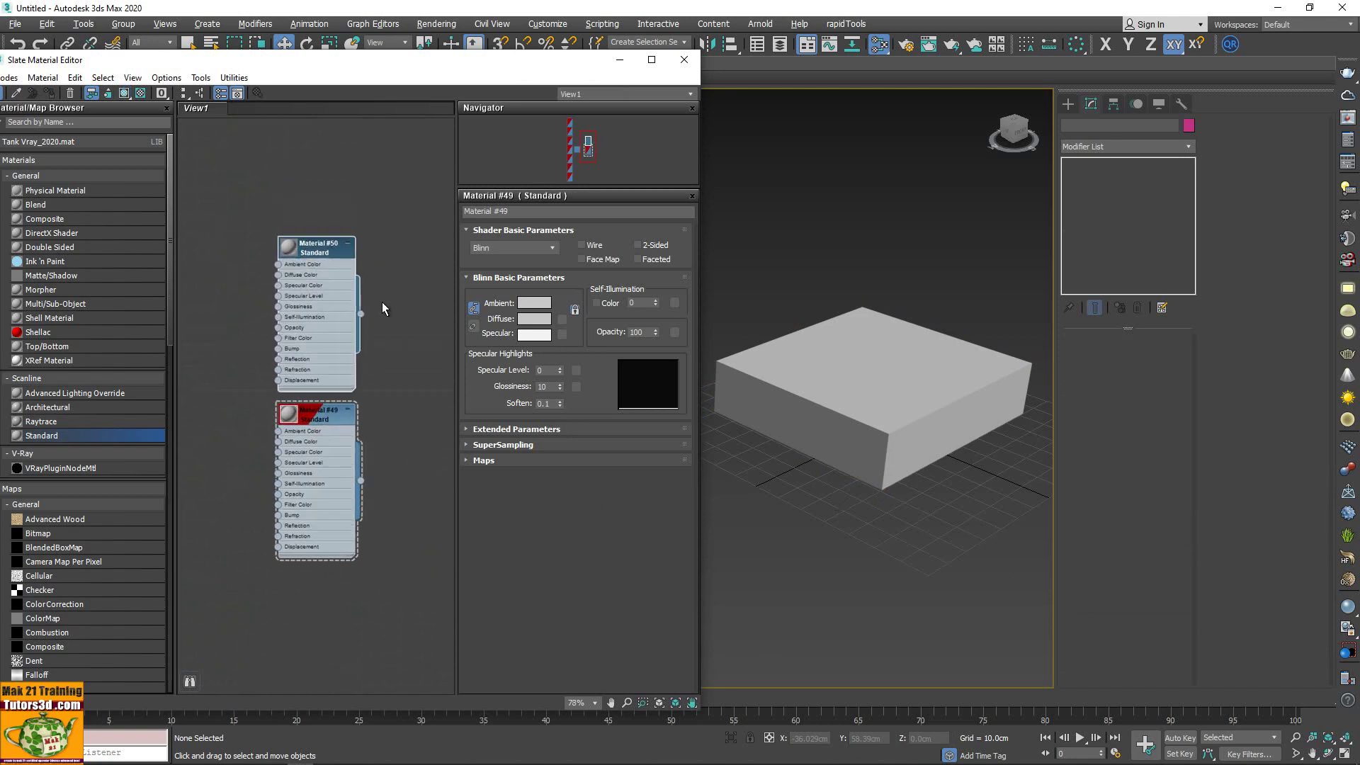
{"action": "double_click", "coordinate": [324, 249]}
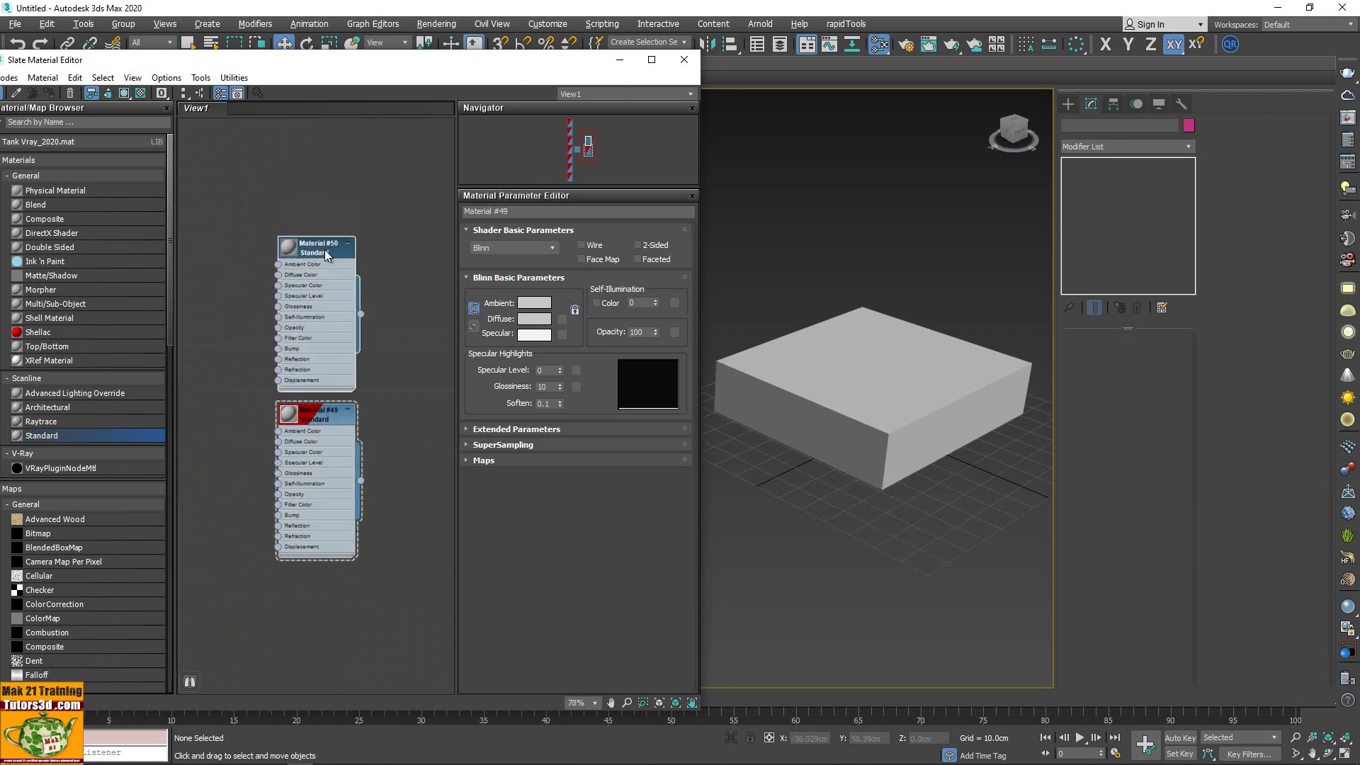
{"action": "left_click", "coordinate": [534, 318]}
{"action": "left_click_drag", "start_coordinate": [340, 140], "coordinate": [324, 93]}
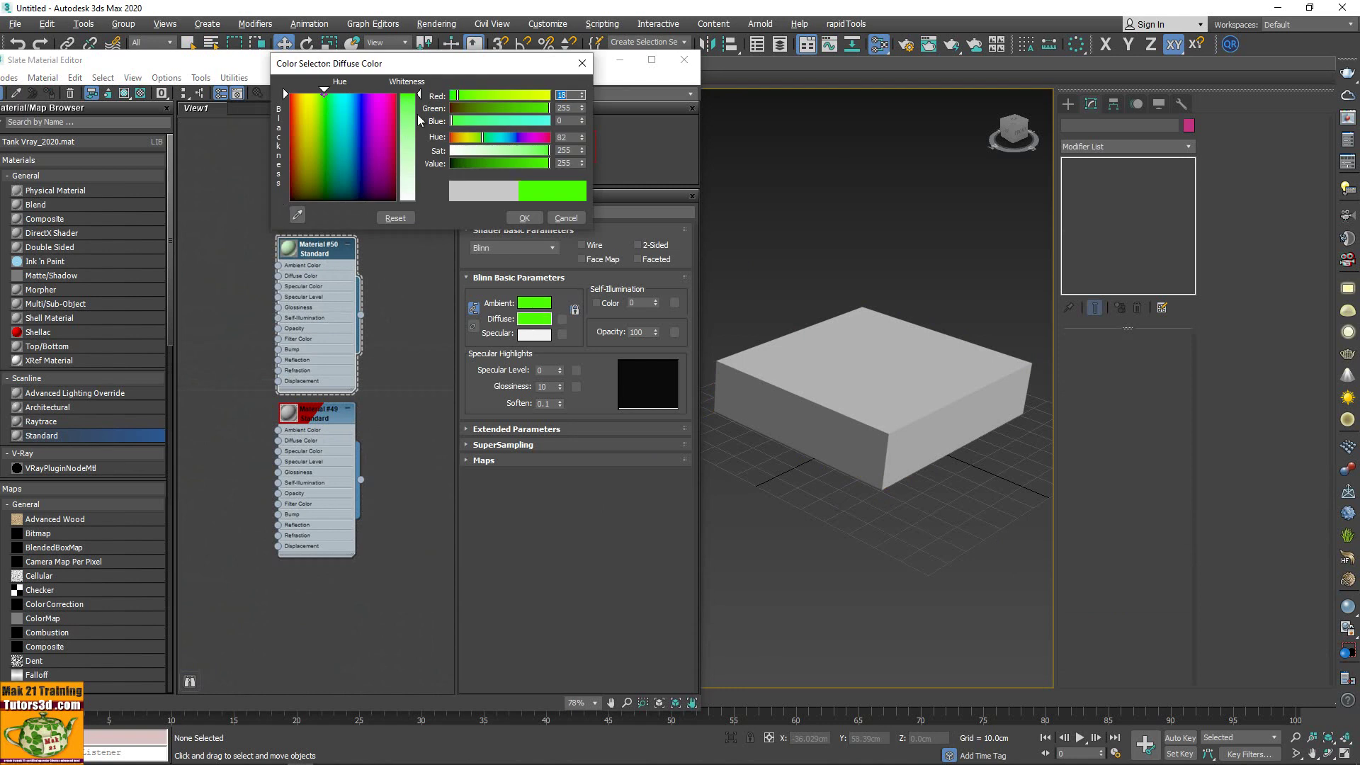
{"action": "left_click", "coordinate": [520, 220]}
{"action": "left_click", "coordinate": [781, 423]}
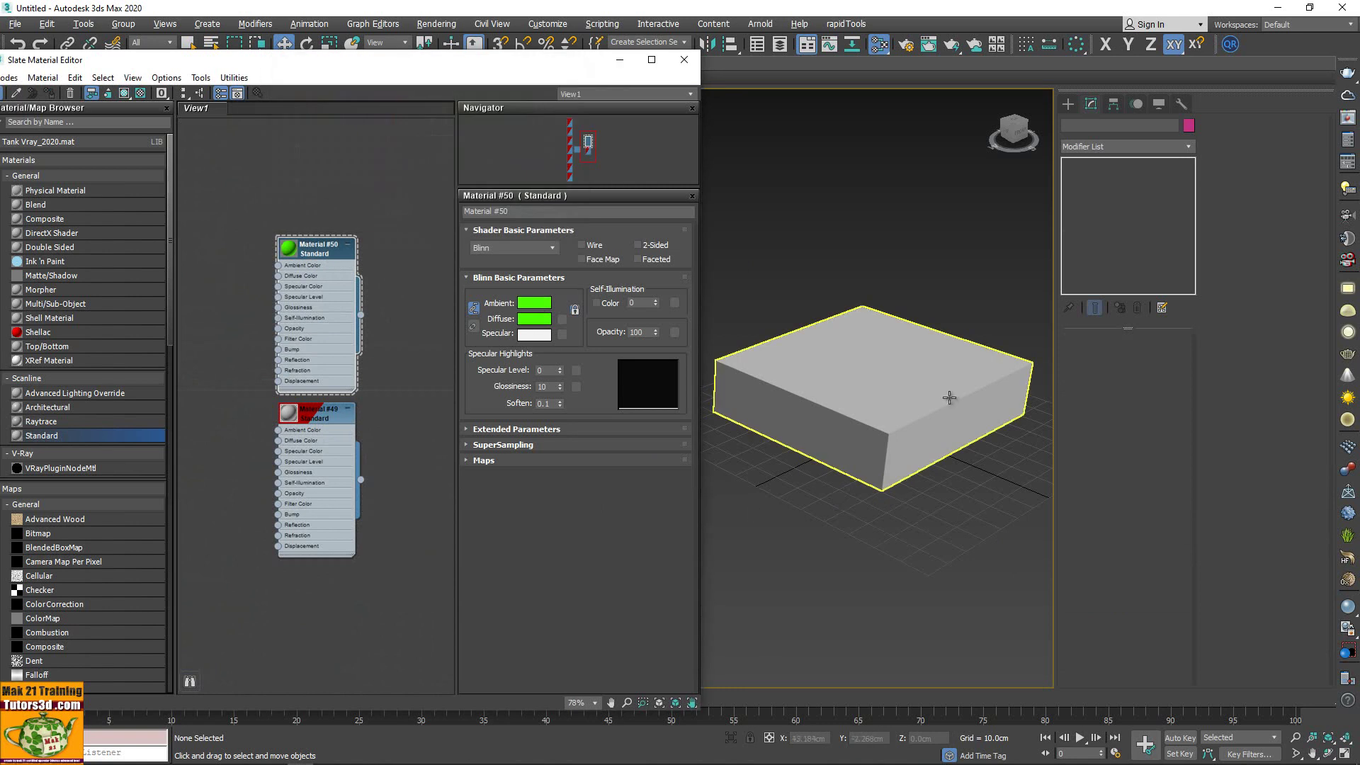
{"action": "left_click", "coordinate": [903, 454]}
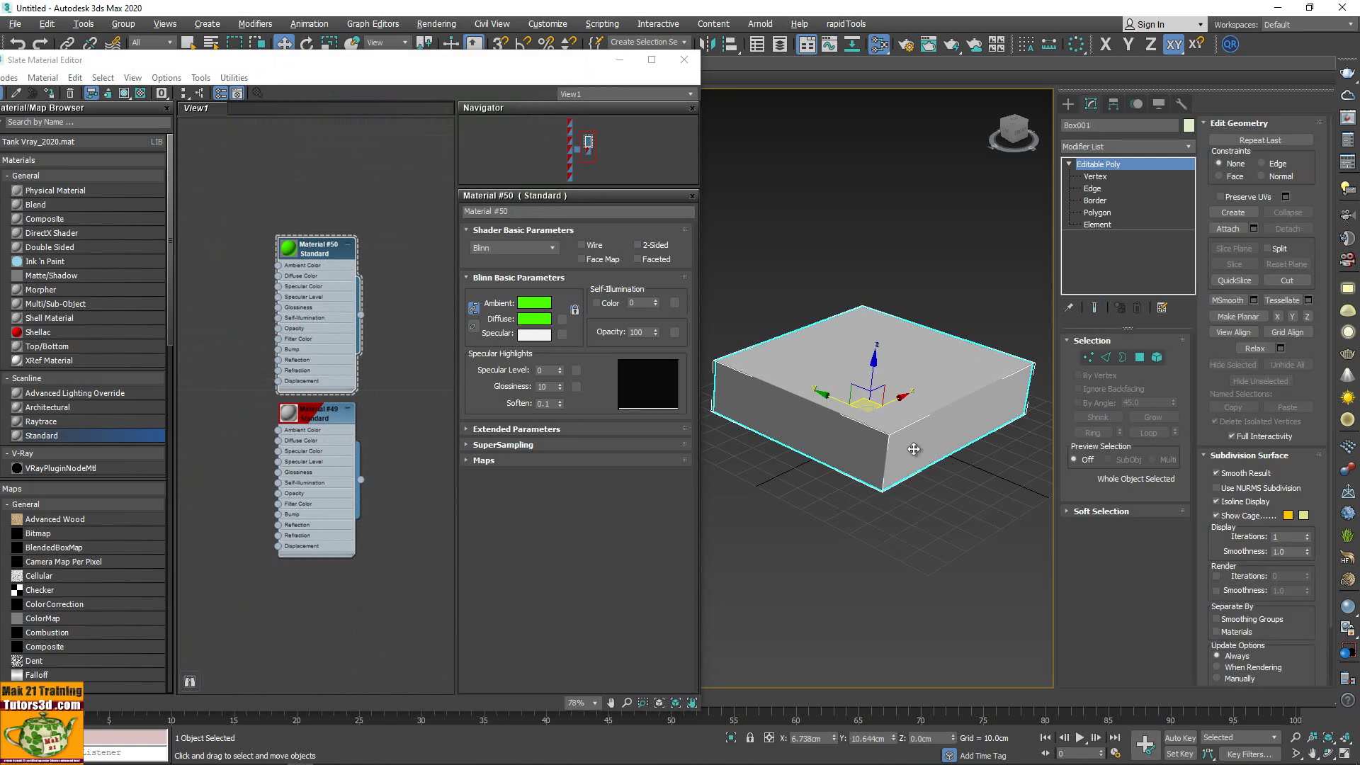
In Polygon mode, select the top face and invert to the five side faces
{"action": "left_click", "coordinate": [1140, 358]}
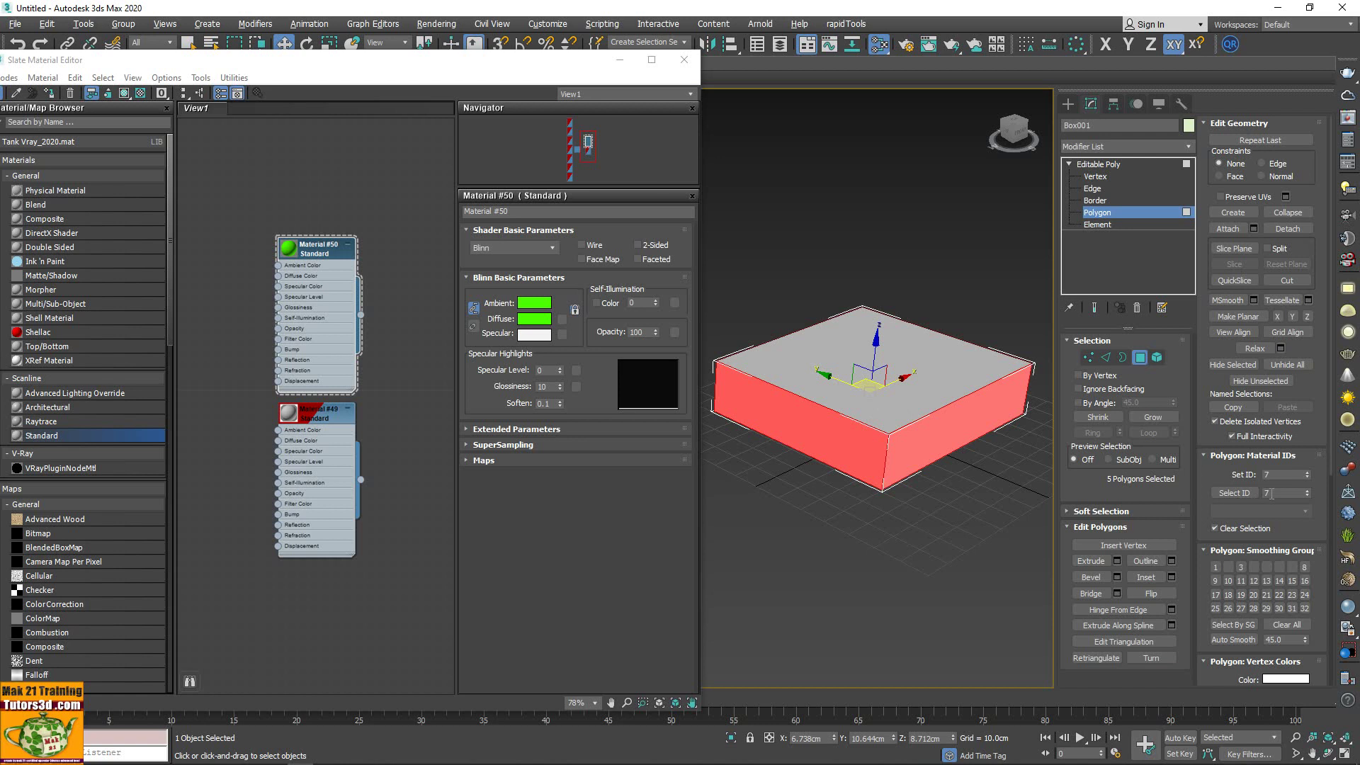
{"action": "left_click", "coordinate": [952, 376]}
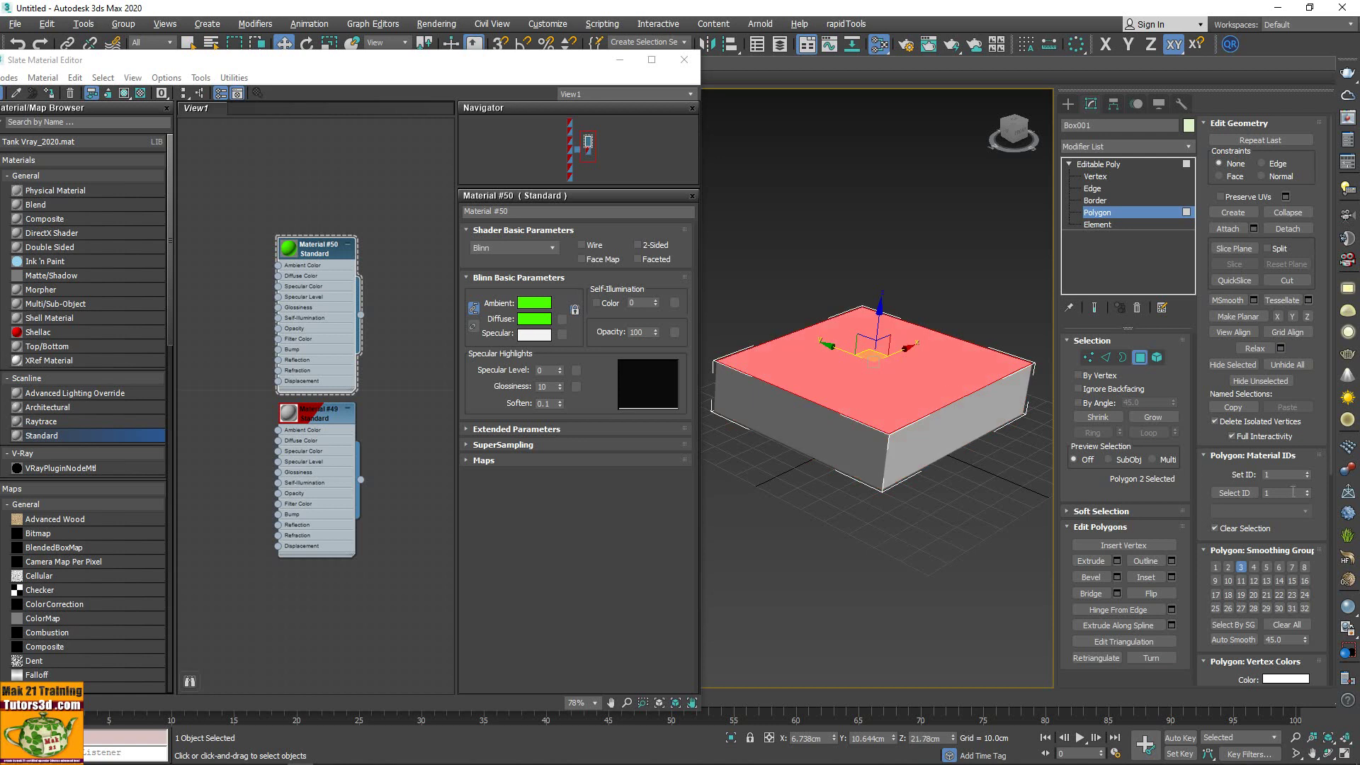
{"action": "key", "text": "ctrl+i"}
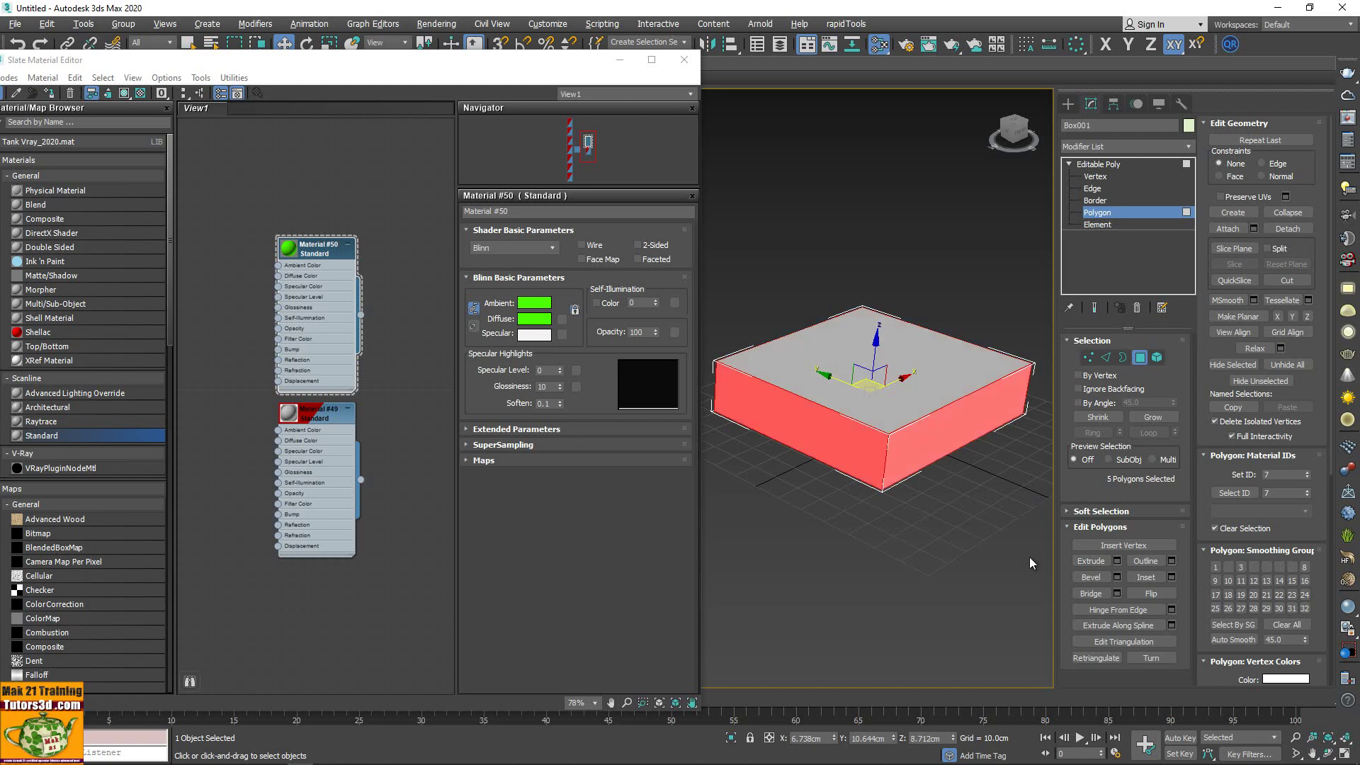
{"action": "mouse_move", "coordinate": [1030, 557]}
{"action": "middle_mouse_down", "text": "alt"}
{"action": "mouse_move", "coordinate": [961, 473]}
{"action": "mouse_move", "coordinate": [965, 543]}
{"action": "middle_mouse_up", "text": "alt"}
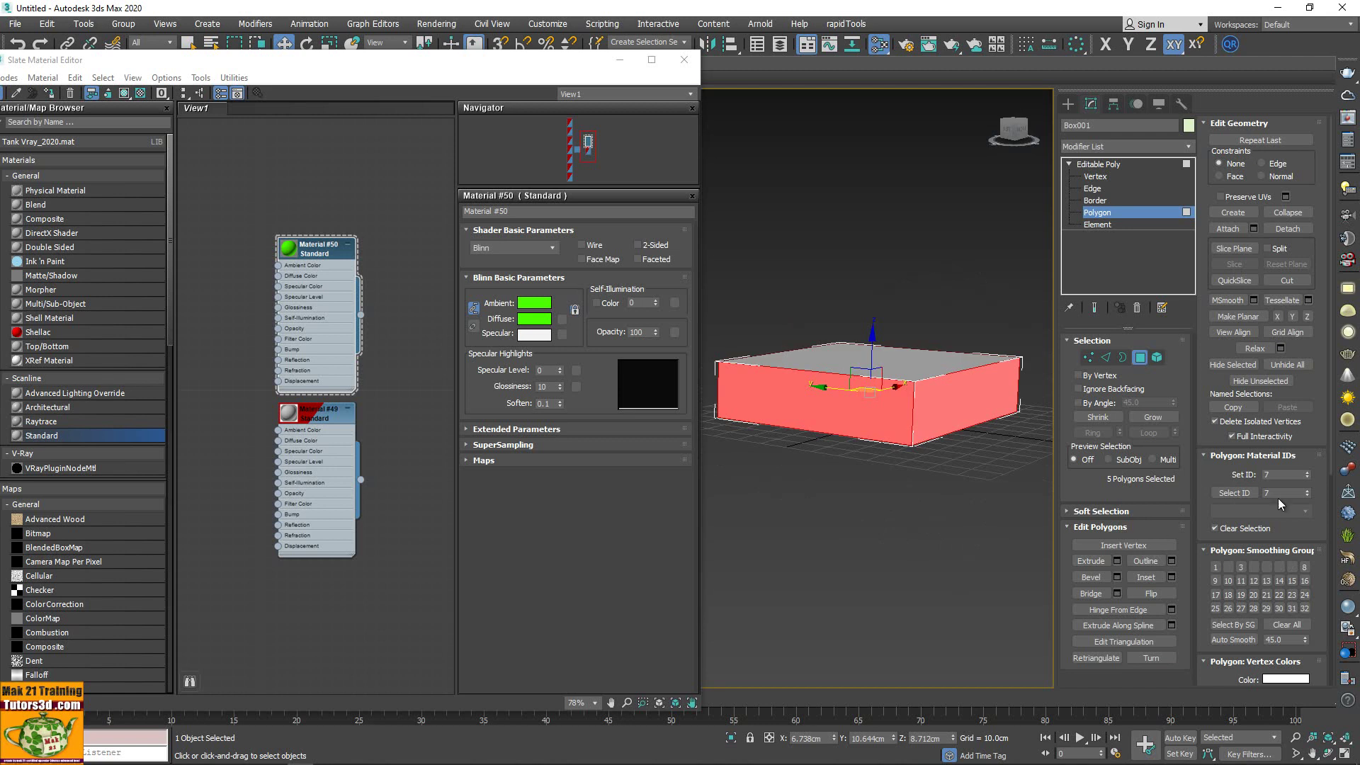
Give the side faces material ID 2 and verify IDs 1 and 2 with Select ID
{"action": "left_click", "coordinate": [1223, 496]}
{"action": "left_click", "coordinate": [977, 502]}
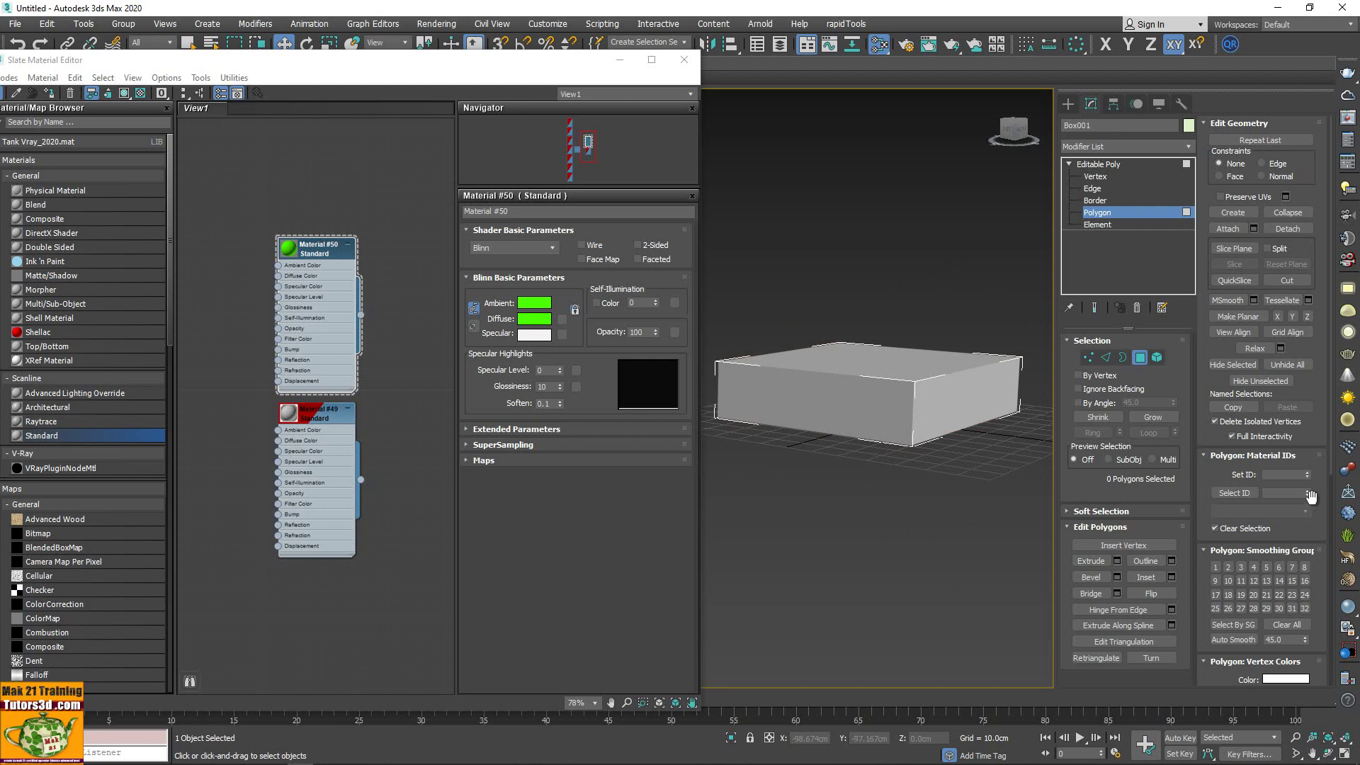
{"action": "type", "text": "1"}
{"action": "left_click", "coordinate": [1248, 493]}
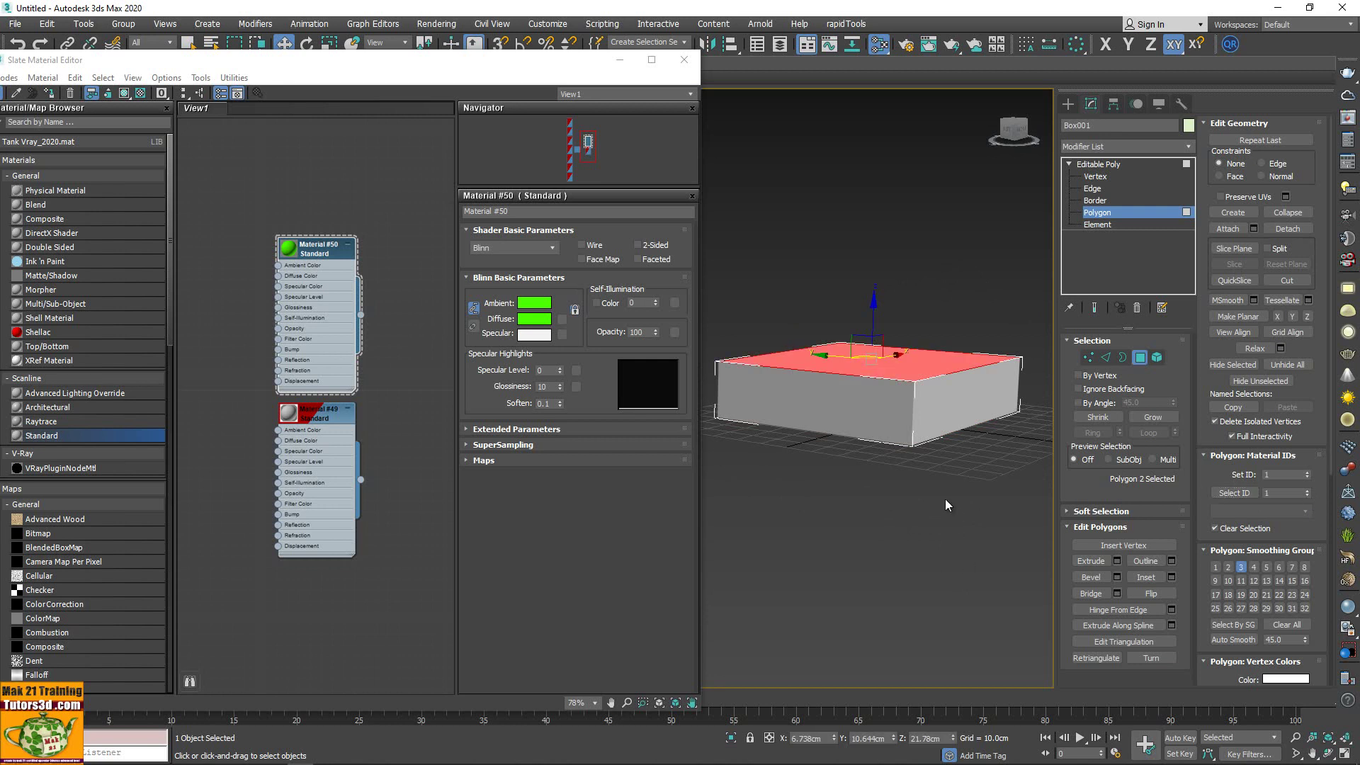
{"action": "middle_click_drag", "start_coordinate": [945, 499], "coordinate": [933, 520], "text": "alt"}
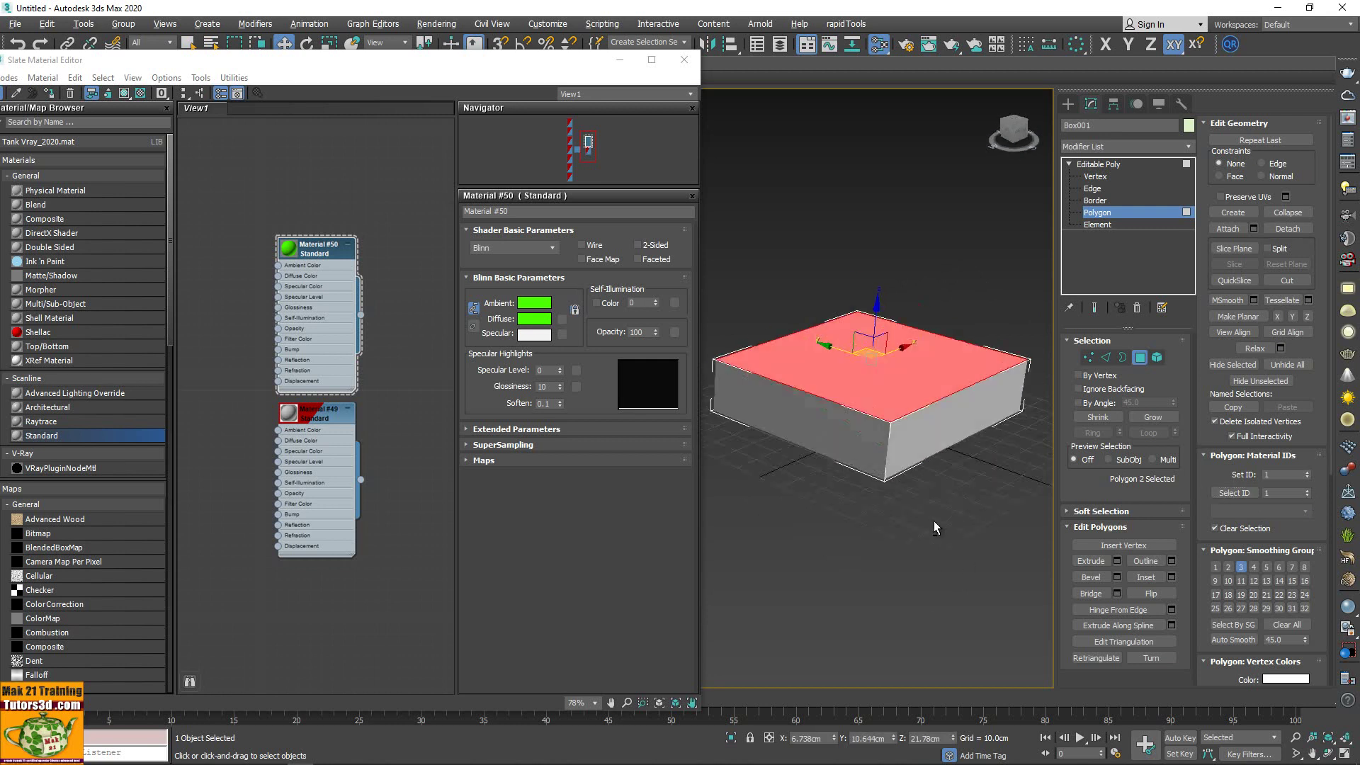
{"action": "left_click", "coordinate": [1306, 490]}
{"action": "mouse_move", "coordinate": [1033, 489]}
{"action": "middle_mouse_down", "text": "alt"}
{"action": "mouse_move", "coordinate": [955, 449]}
{"action": "mouse_move", "coordinate": [934, 560]}
{"action": "middle_mouse_up", "text": "alt"}
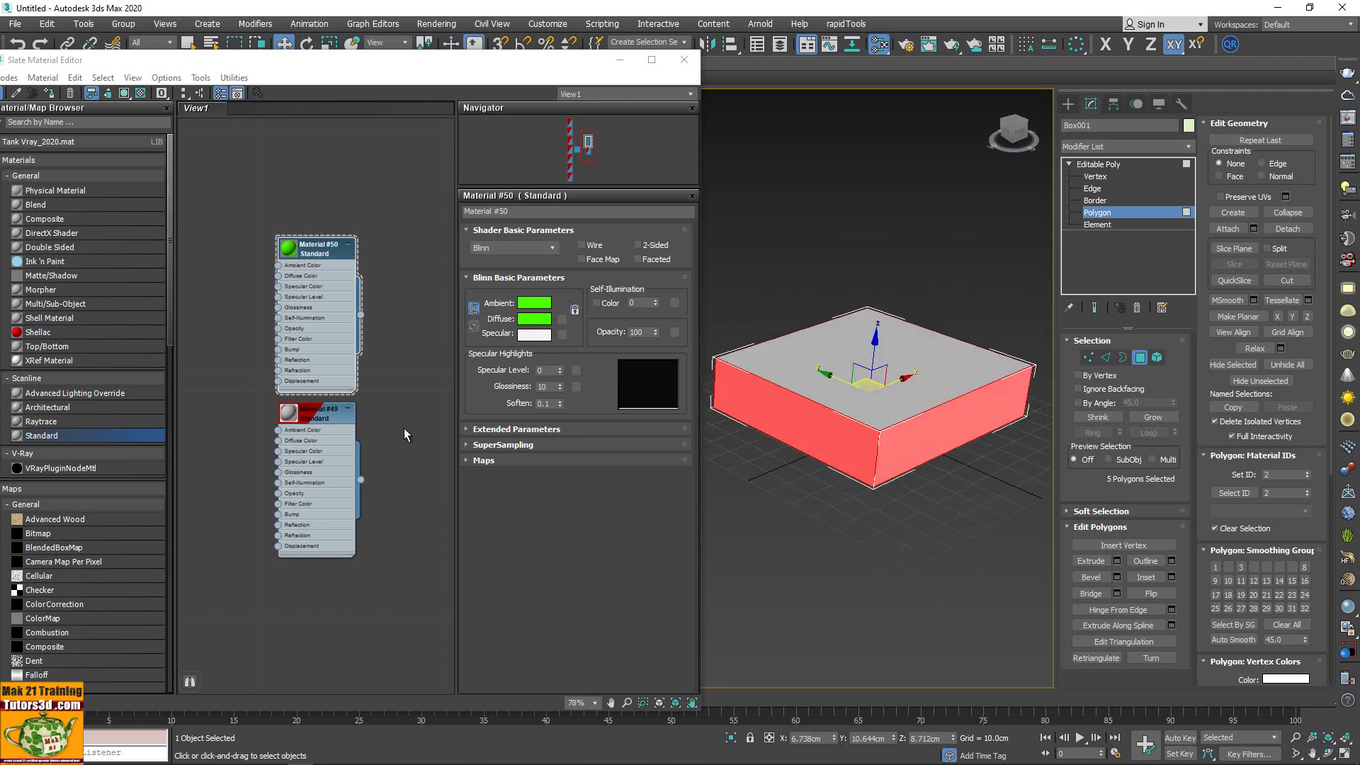
{"action": "middle_click_drag", "start_coordinate": [404, 428], "coordinate": [337, 376]}
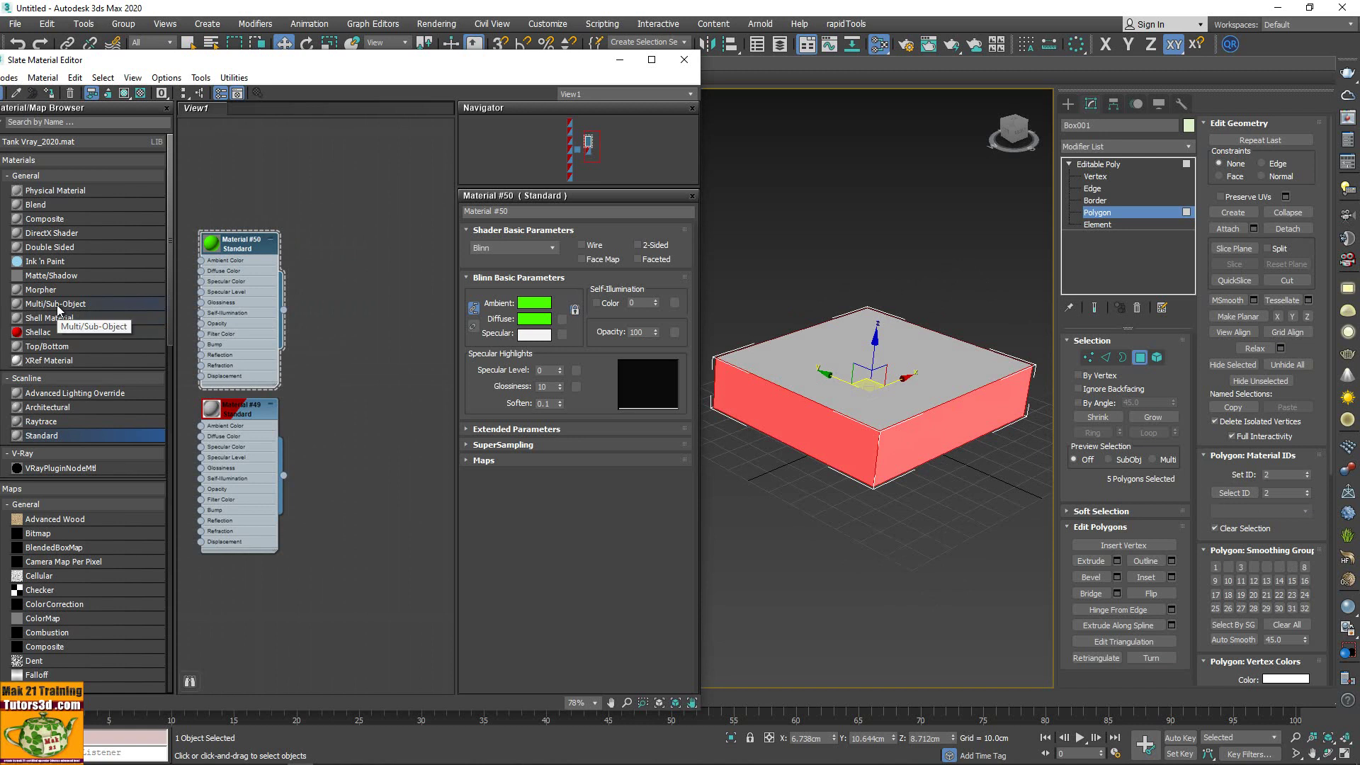
Add Multi/Sub-Object Material #61 and set its sub-material count to 2
{"action": "left_click_drag", "start_coordinate": [56, 305], "coordinate": [398, 301]}
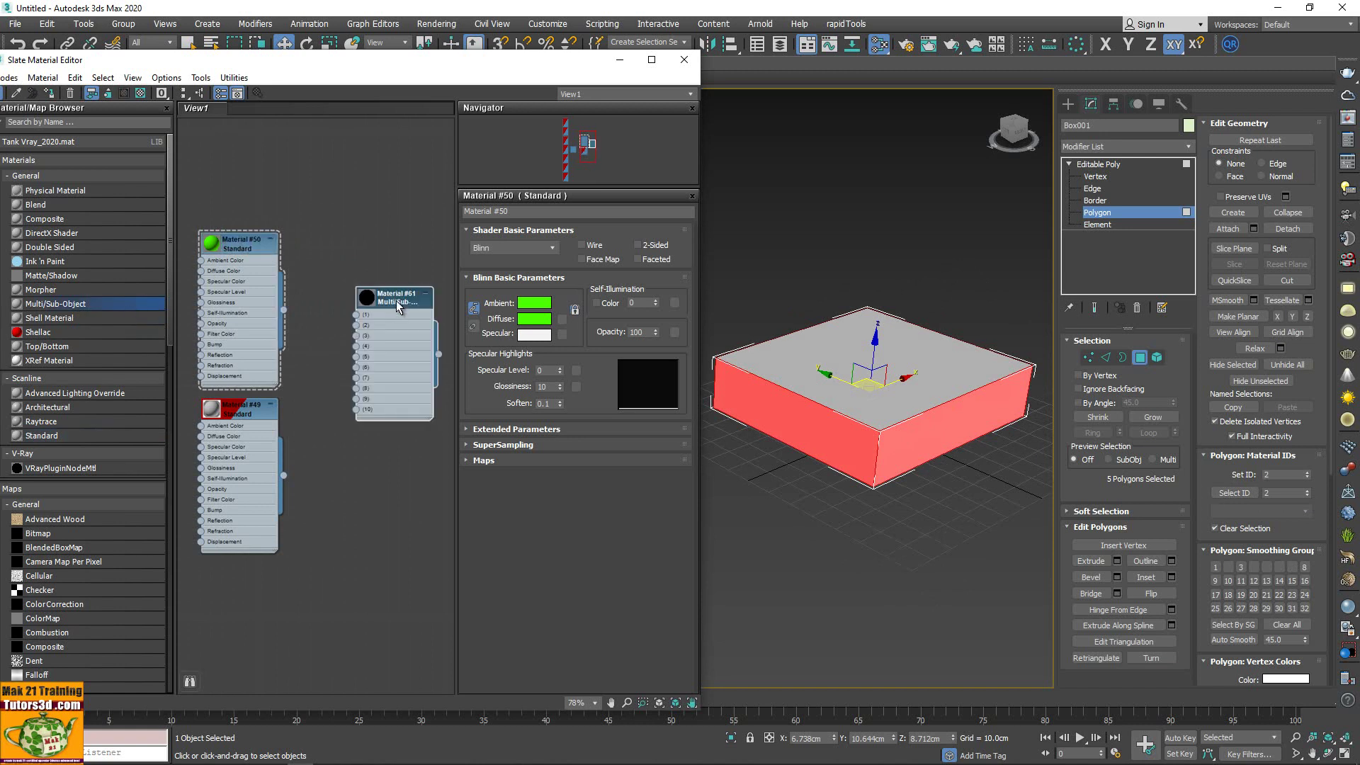
{"action": "double_click", "coordinate": [396, 300]}
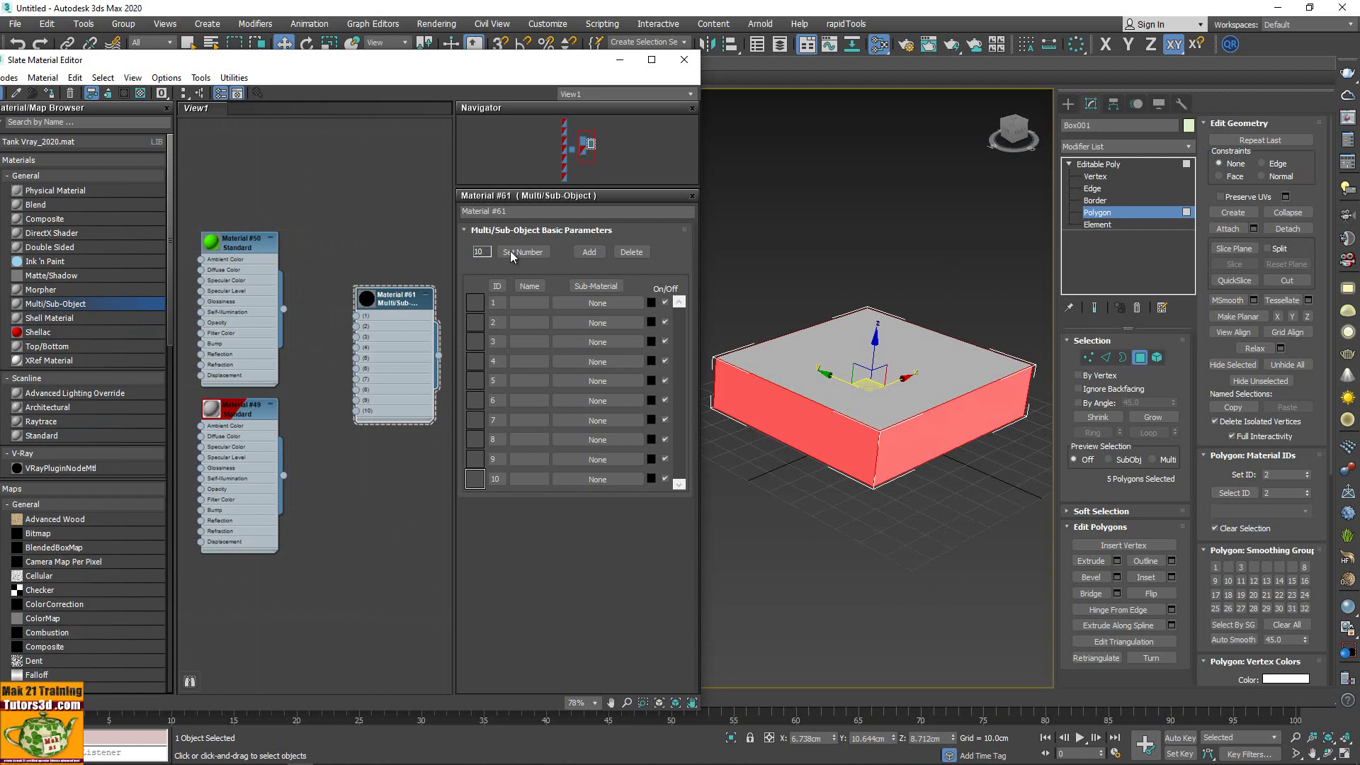
{"action": "left_click", "coordinate": [512, 251]}
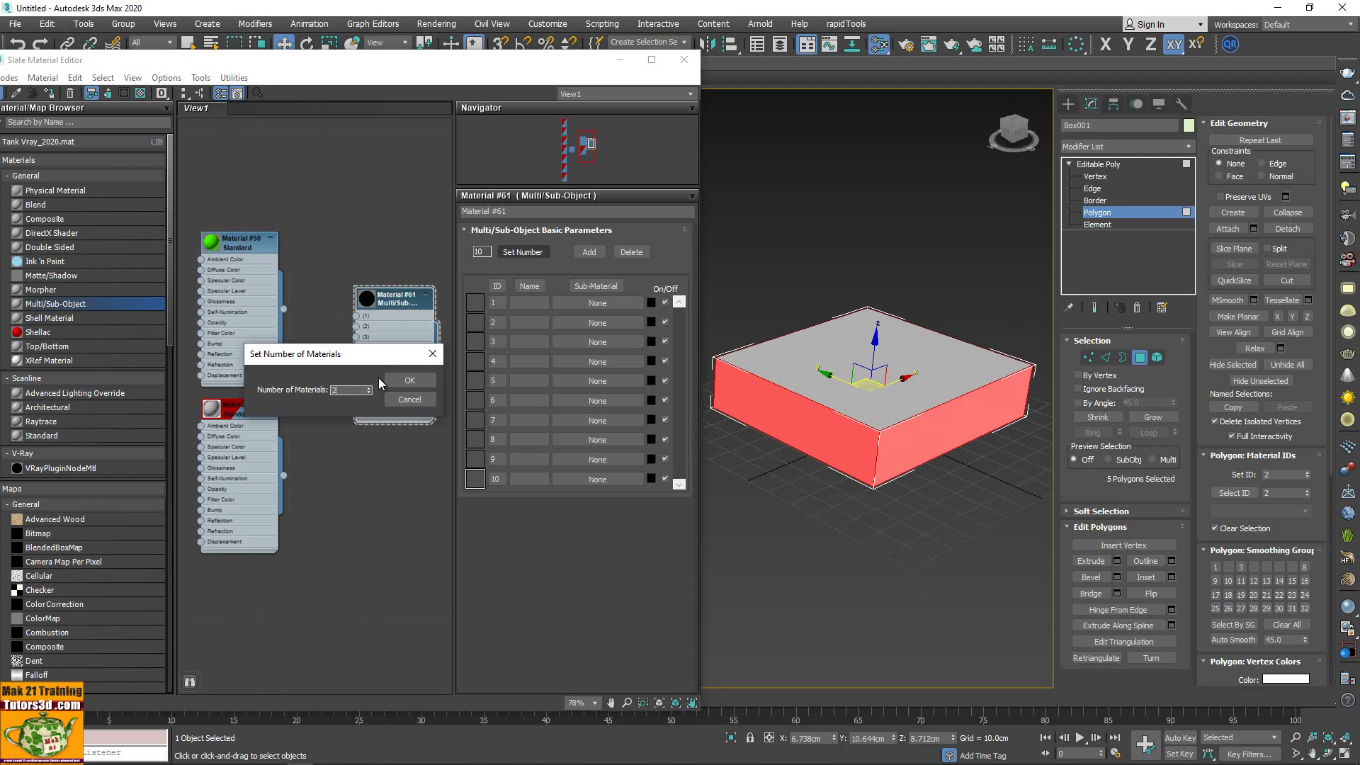
{"action": "left_click", "coordinate": [418, 381]}
Wire grey Material #49 into slot 1 and green Material #50 into slot 2 of Material #61
{"action": "scroll", "coordinate": [411, 372], "scroll_direction": "up", "scroll_amount": 1}
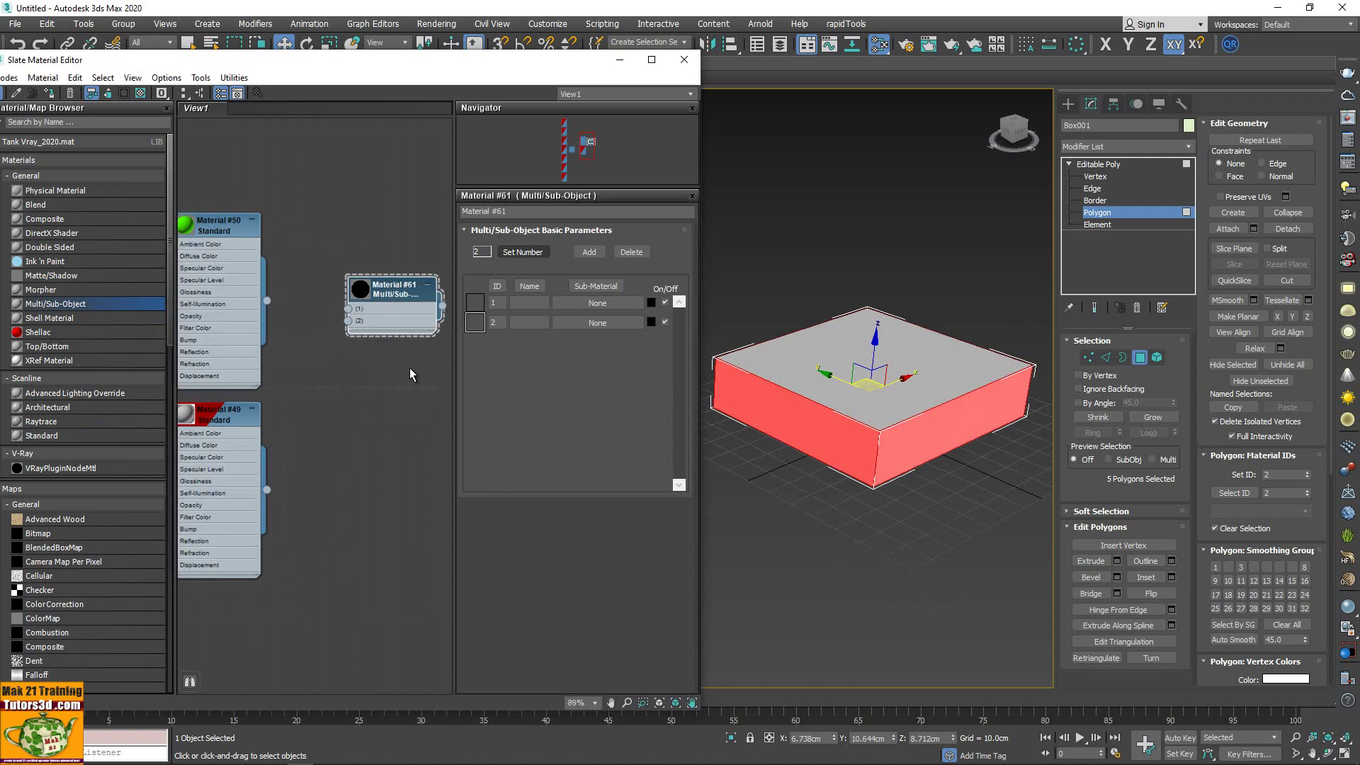
{"action": "left_click_drag", "start_coordinate": [394, 326], "coordinate": [356, 326]}
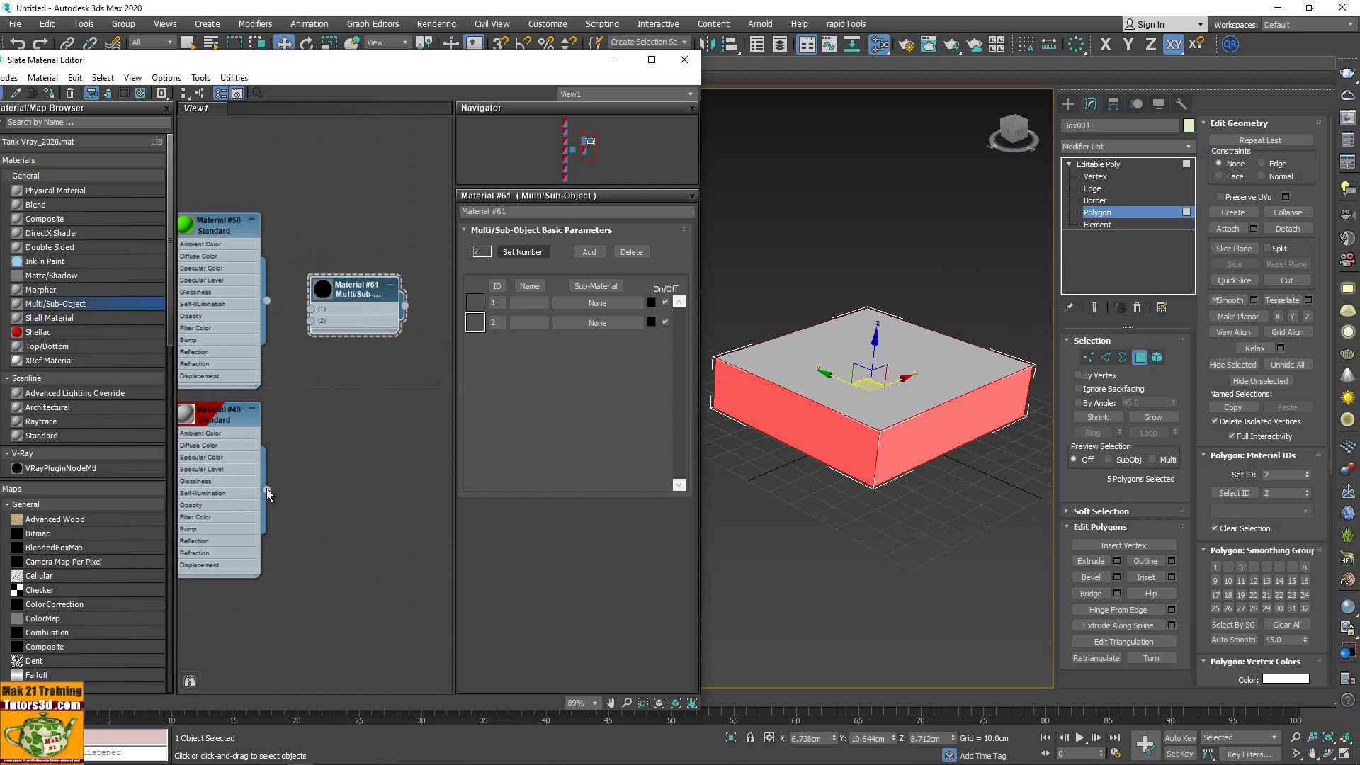
{"action": "left_click_drag", "start_coordinate": [292, 469], "coordinate": [310, 309]}
{"action": "left_click_drag", "start_coordinate": [244, 429], "coordinate": [268, 130]}
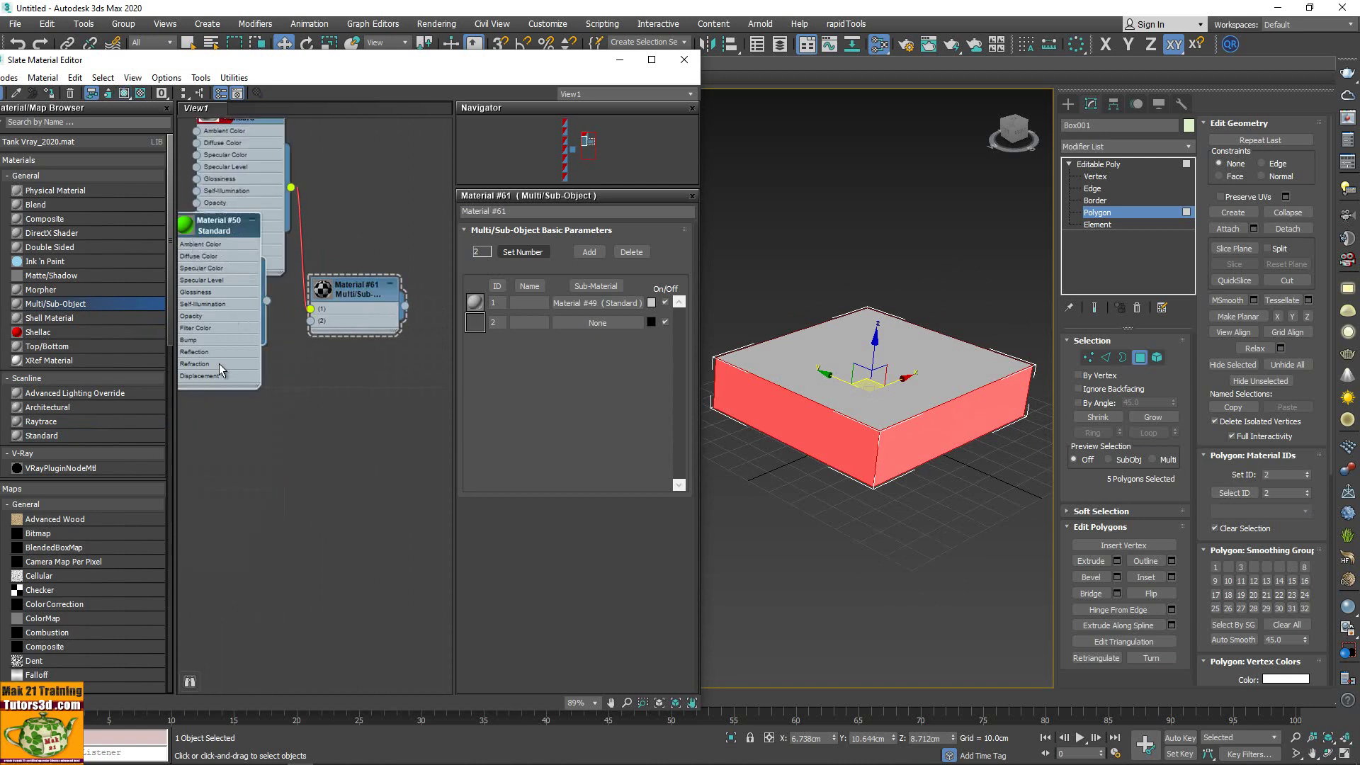
{"action": "left_click_drag", "start_coordinate": [246, 340], "coordinate": [271, 428]}
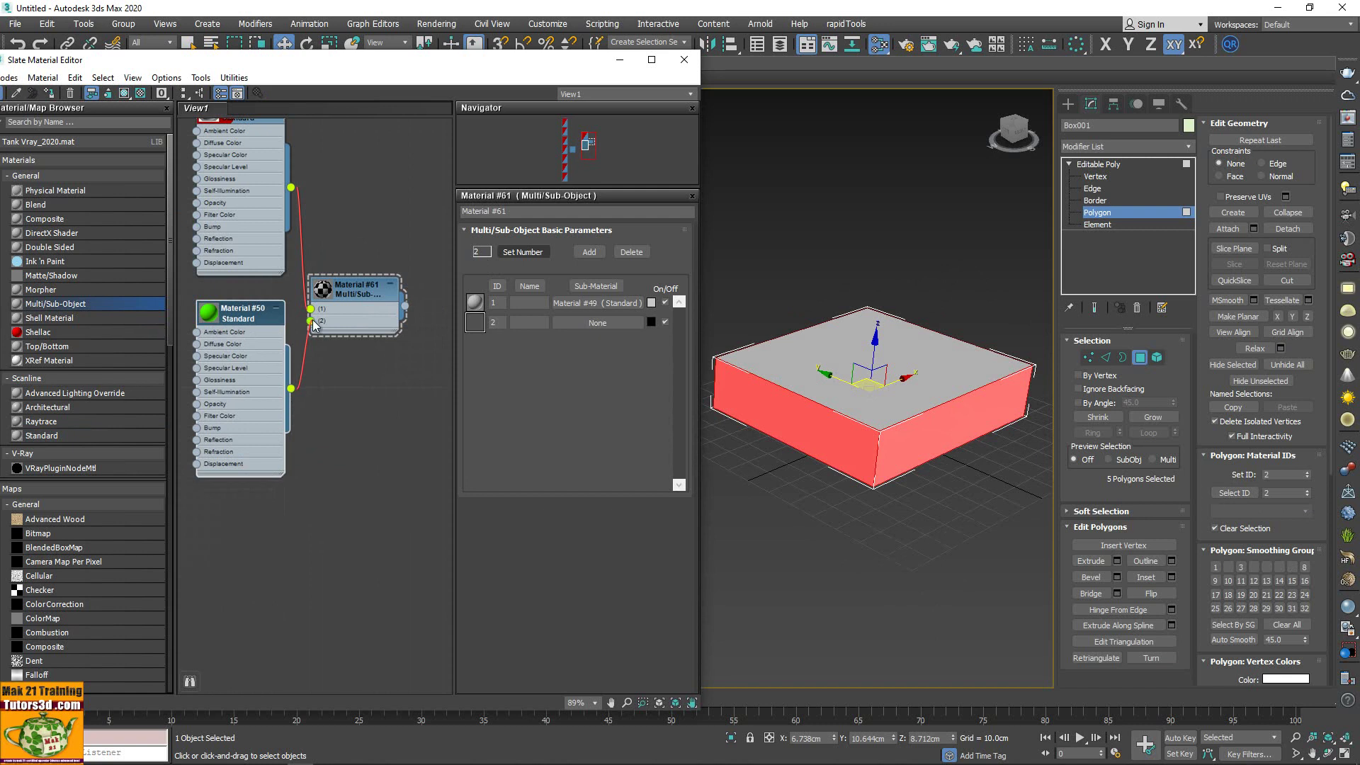
{"action": "left_click_drag", "start_coordinate": [316, 348], "coordinate": [311, 321]}
{"action": "middle_click_drag", "start_coordinate": [328, 364], "coordinate": [390, 480]}
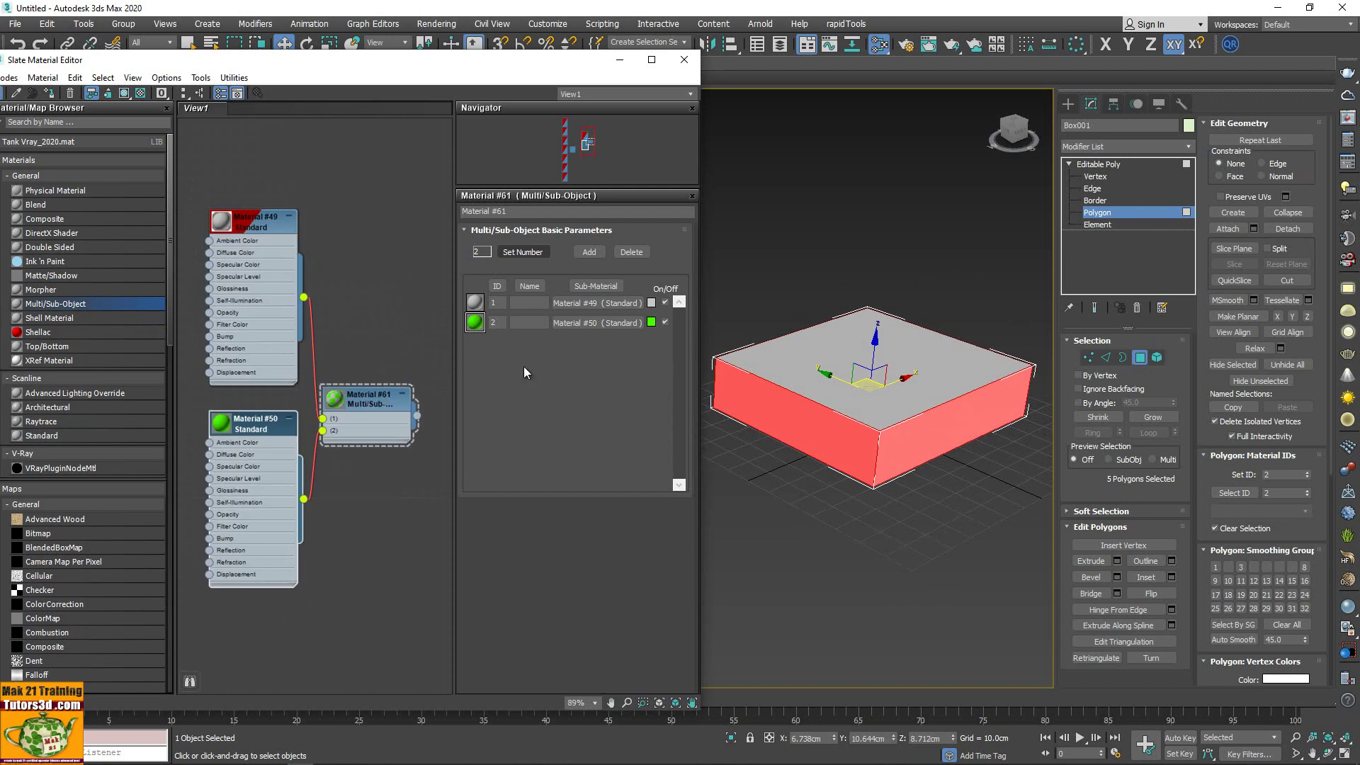
Name sub-material 1 'grigio', deselect the polygons and return the box to object-level editing
{"action": "left_click", "coordinate": [533, 303]}
{"action": "type", "text": "grigio"}
{"action": "type", "text": "verde"}
{"action": "left_click", "coordinate": [844, 491]}
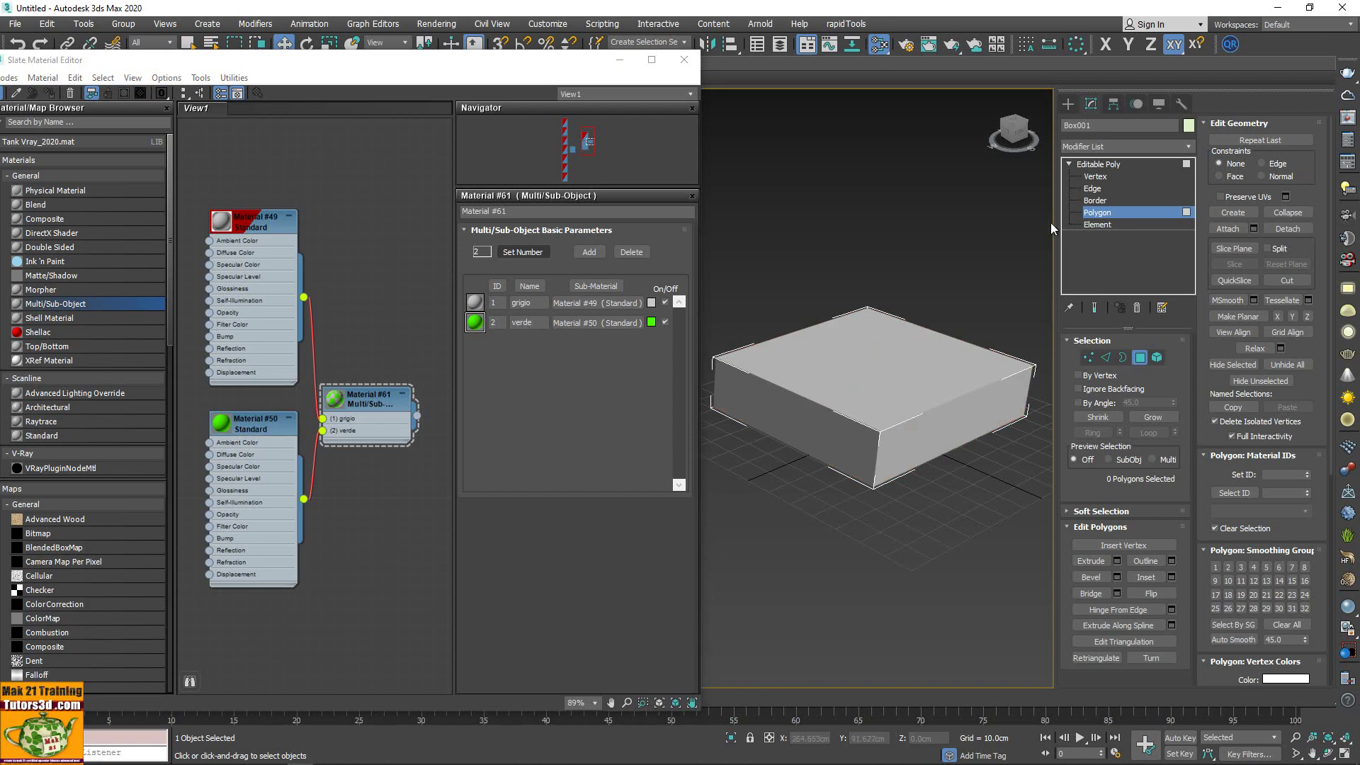
{"action": "left_click", "coordinate": [1098, 165]}
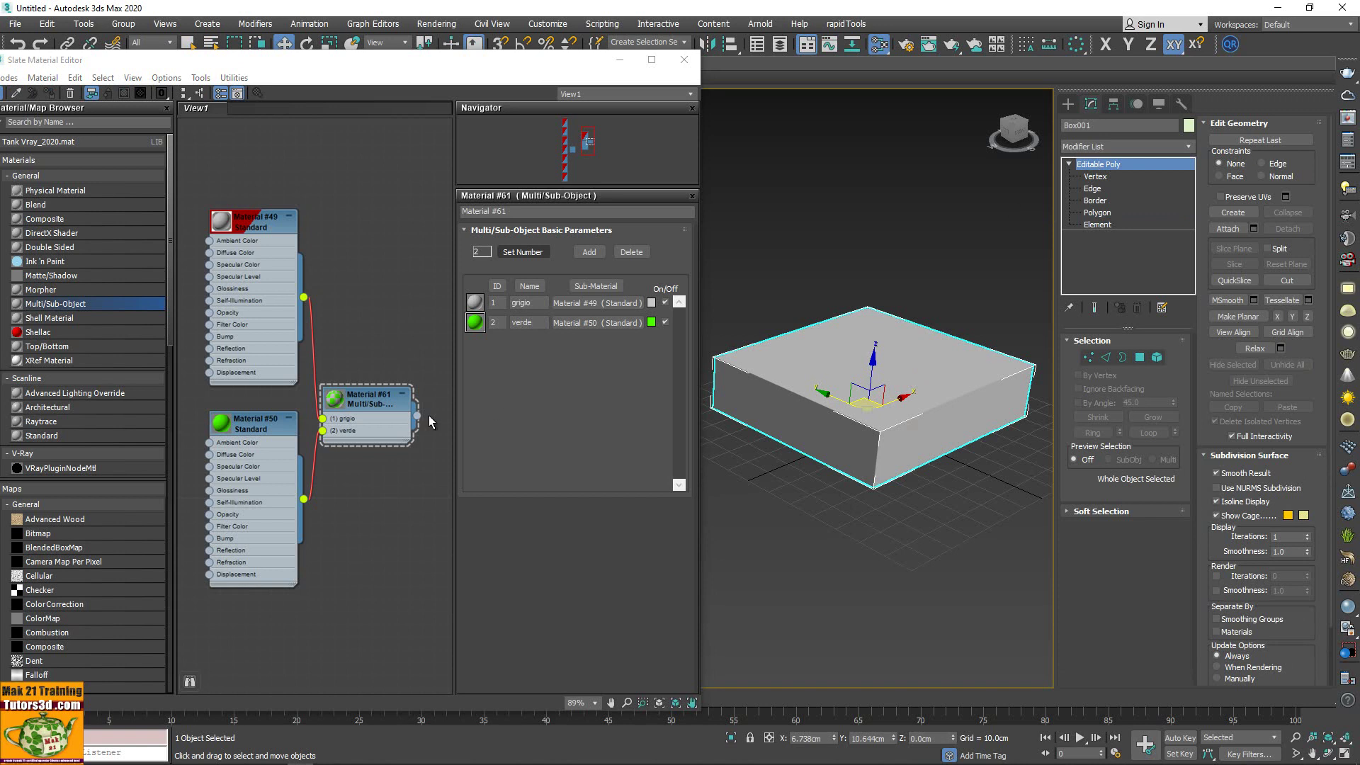
Apply Material #61 to Box001, then test selecting its grigio and verde faces by name
{"action": "left_click_drag", "start_coordinate": [418, 414], "coordinate": [747, 407]}
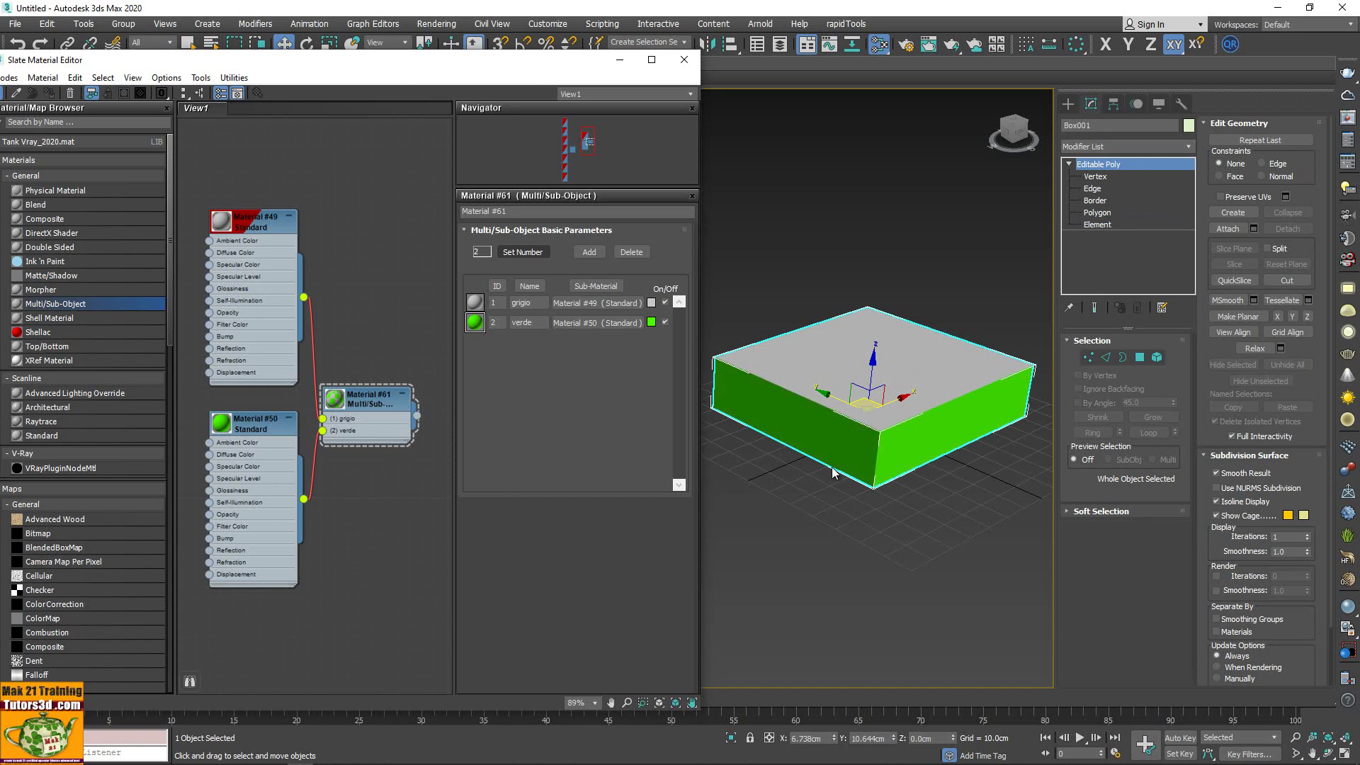
{"action": "left_click", "coordinate": [388, 400]}
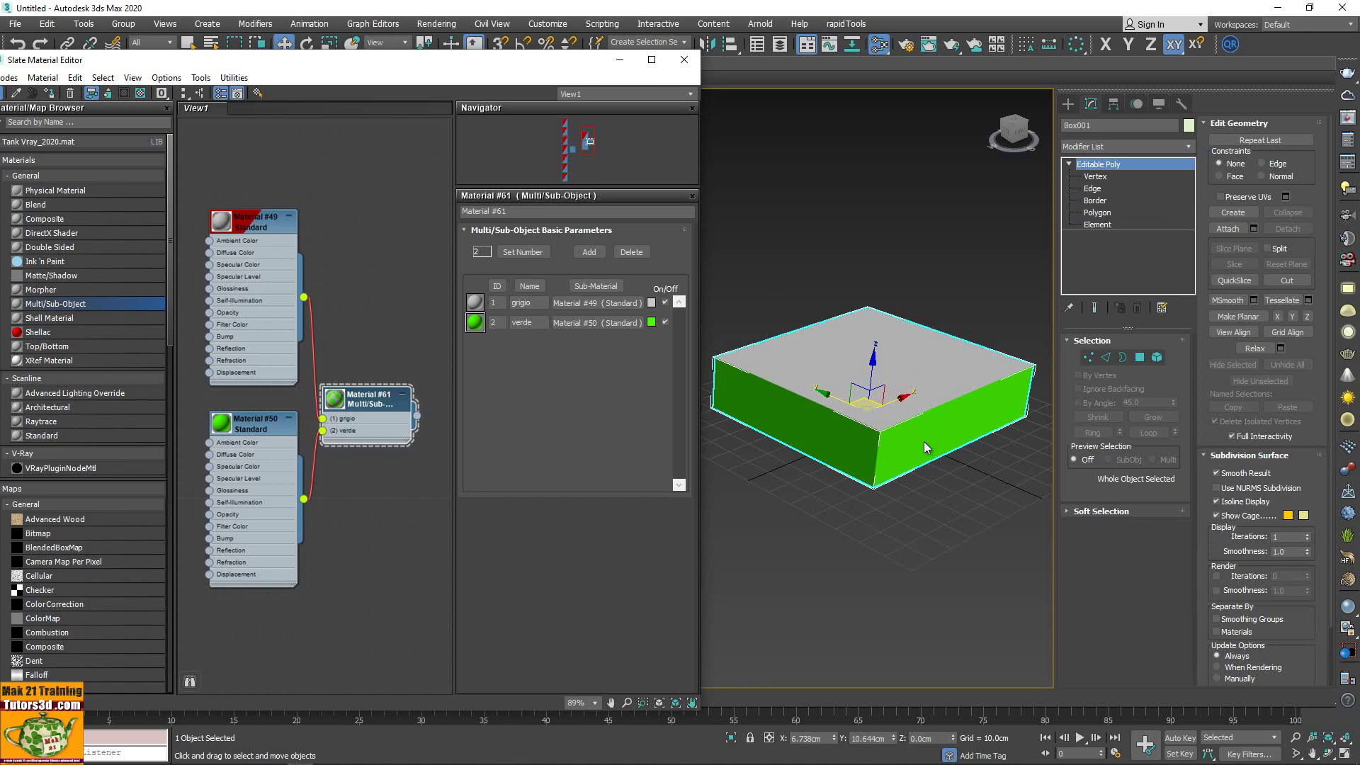
{"action": "left_click", "coordinate": [1139, 357]}
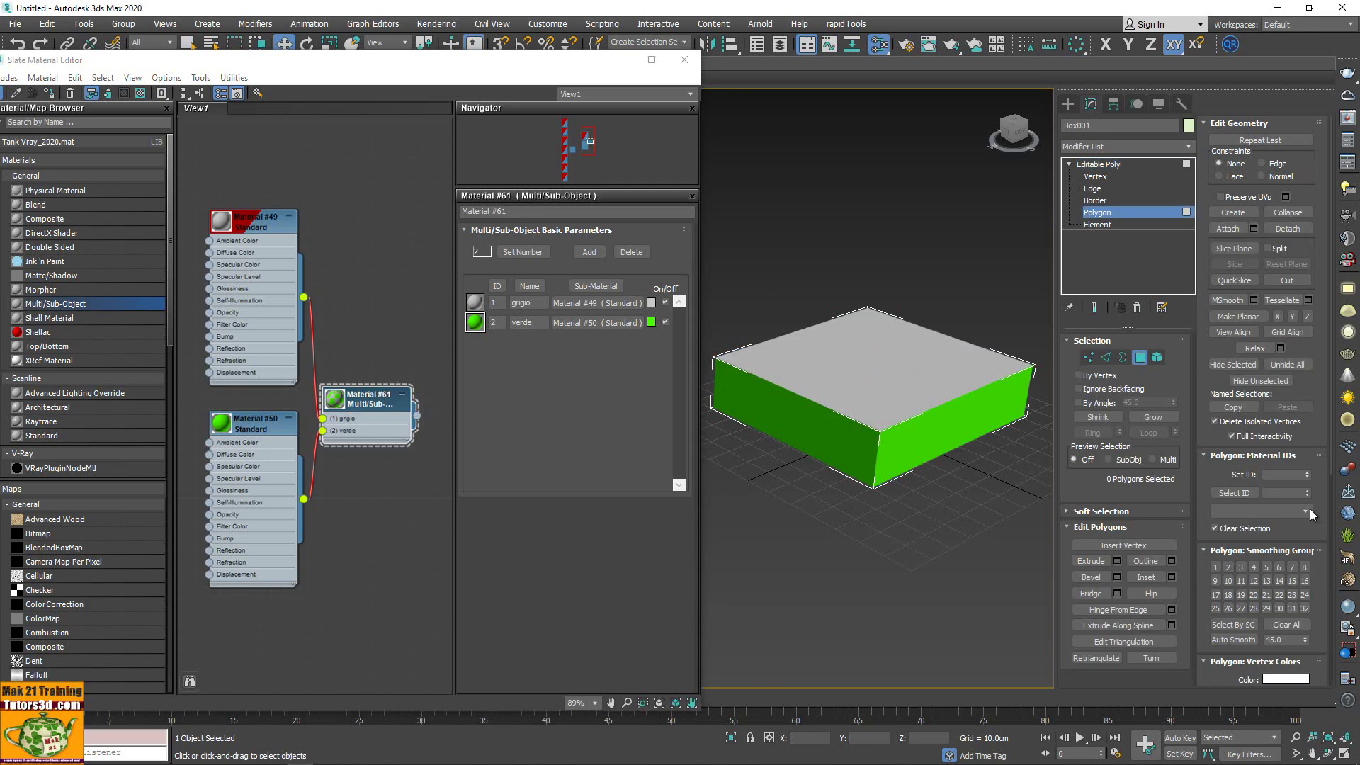
{"action": "left_click", "coordinate": [1310, 508]}
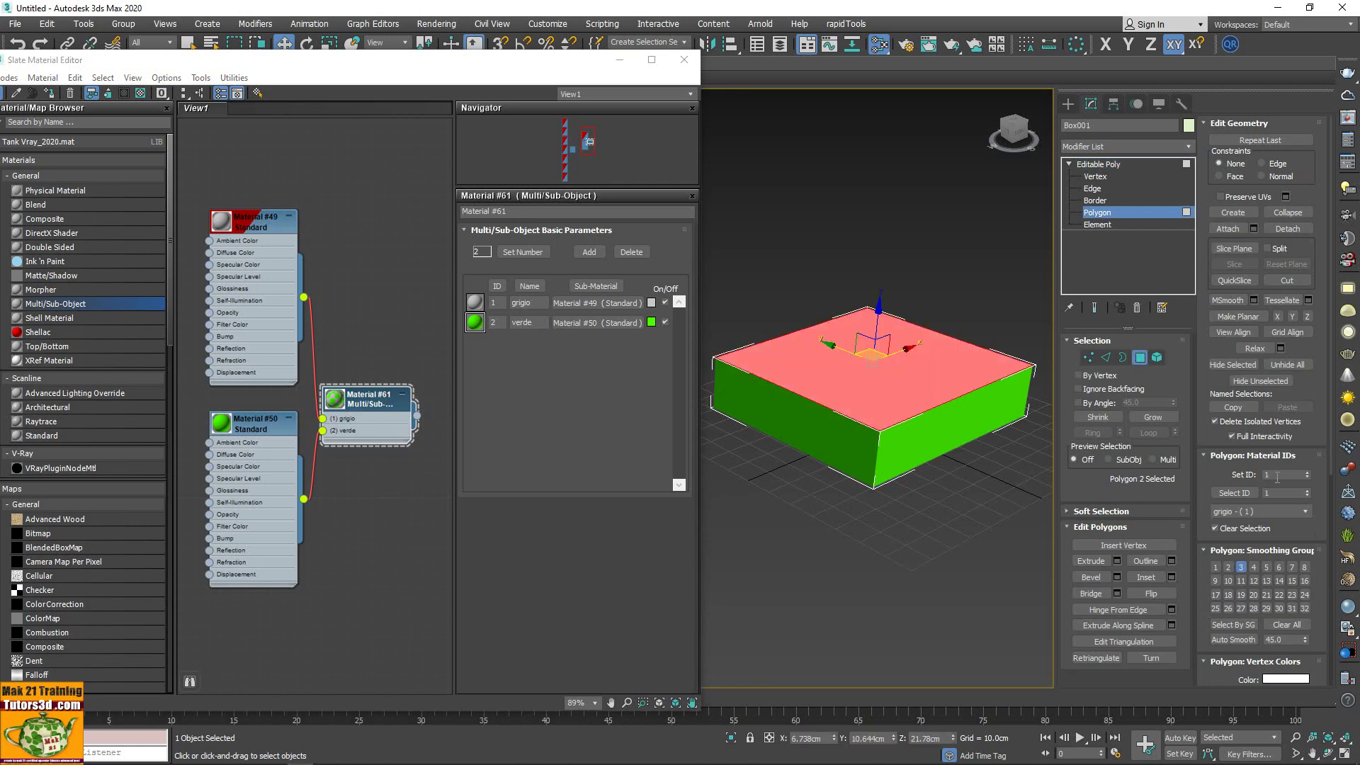
{"action": "left_click", "coordinate": [1301, 514]}
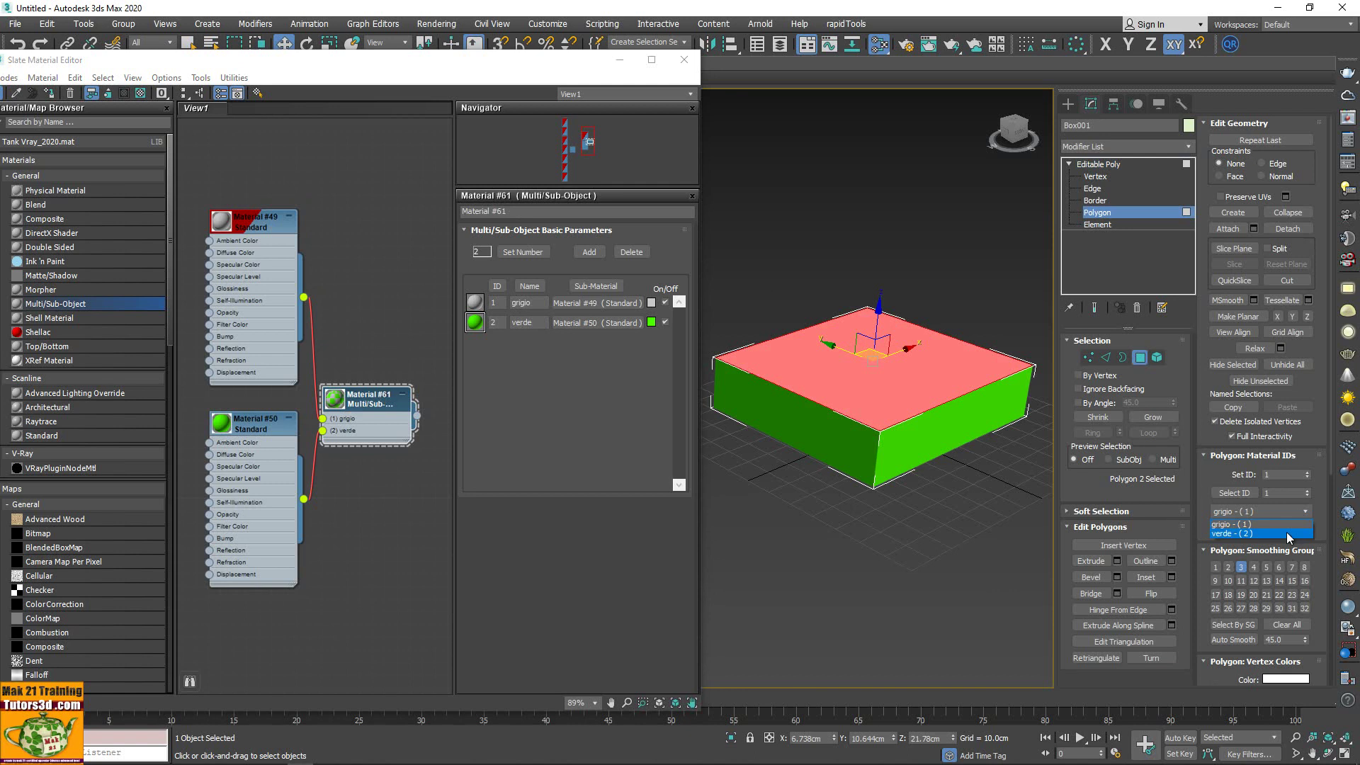
{"action": "left_click", "coordinate": [1285, 532]}
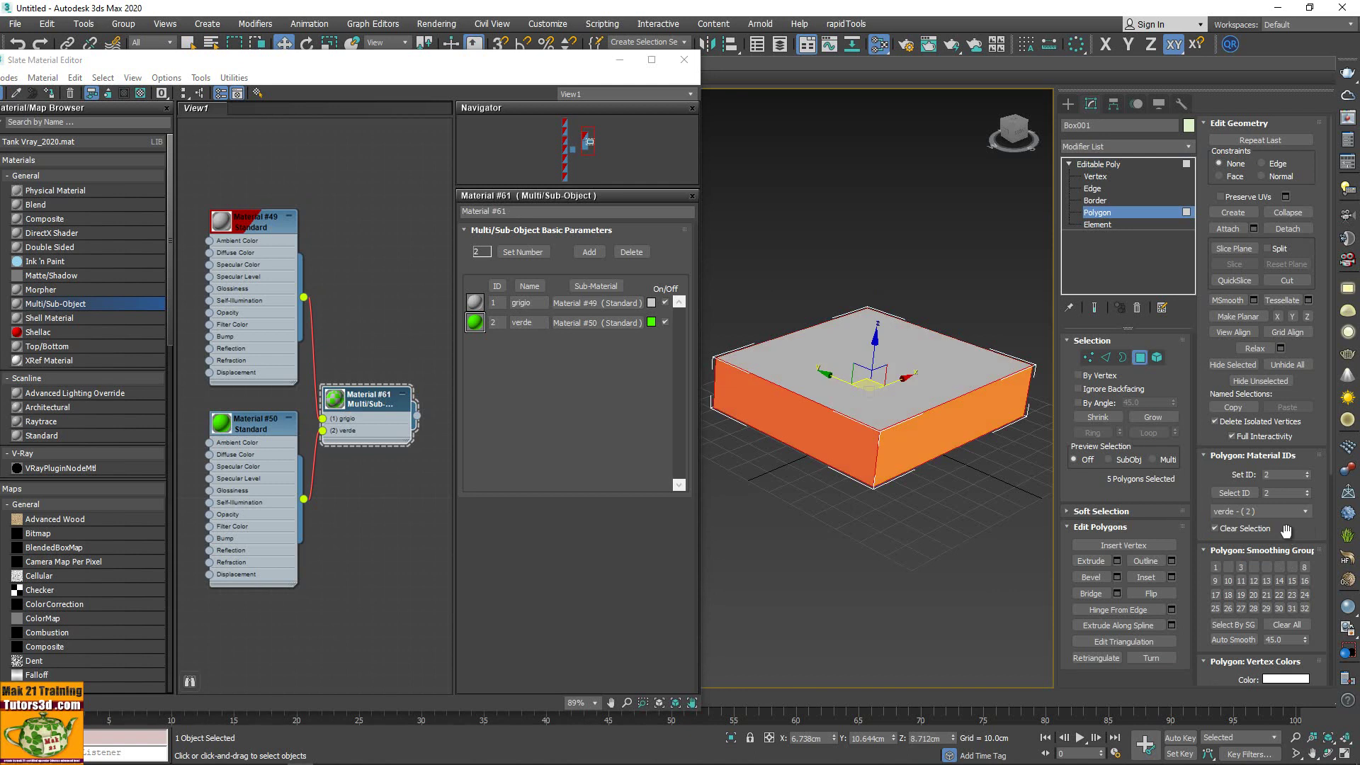
{"action": "left_click", "coordinate": [975, 543]}
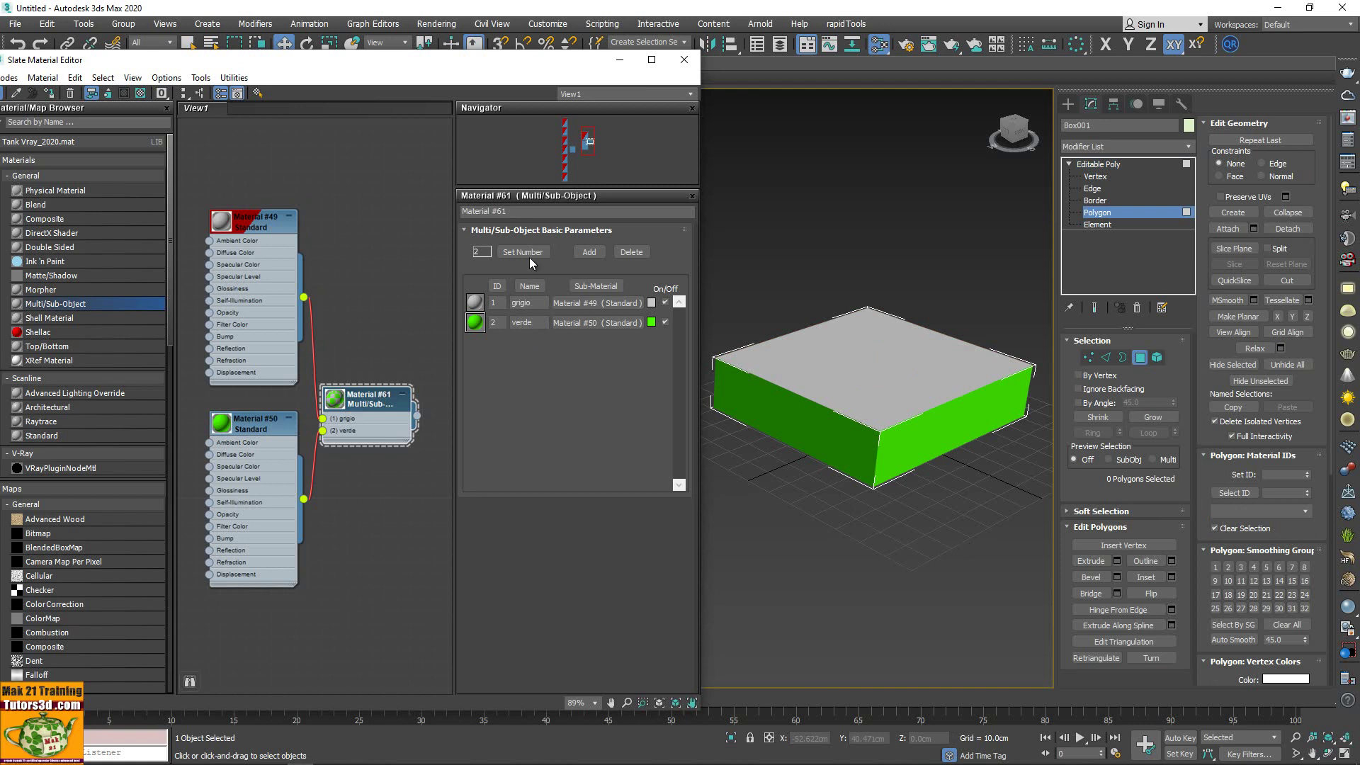
Raise Material #61's sub-material count to 3 and arrange the material nodes
{"action": "left_click", "coordinate": [529, 256]}
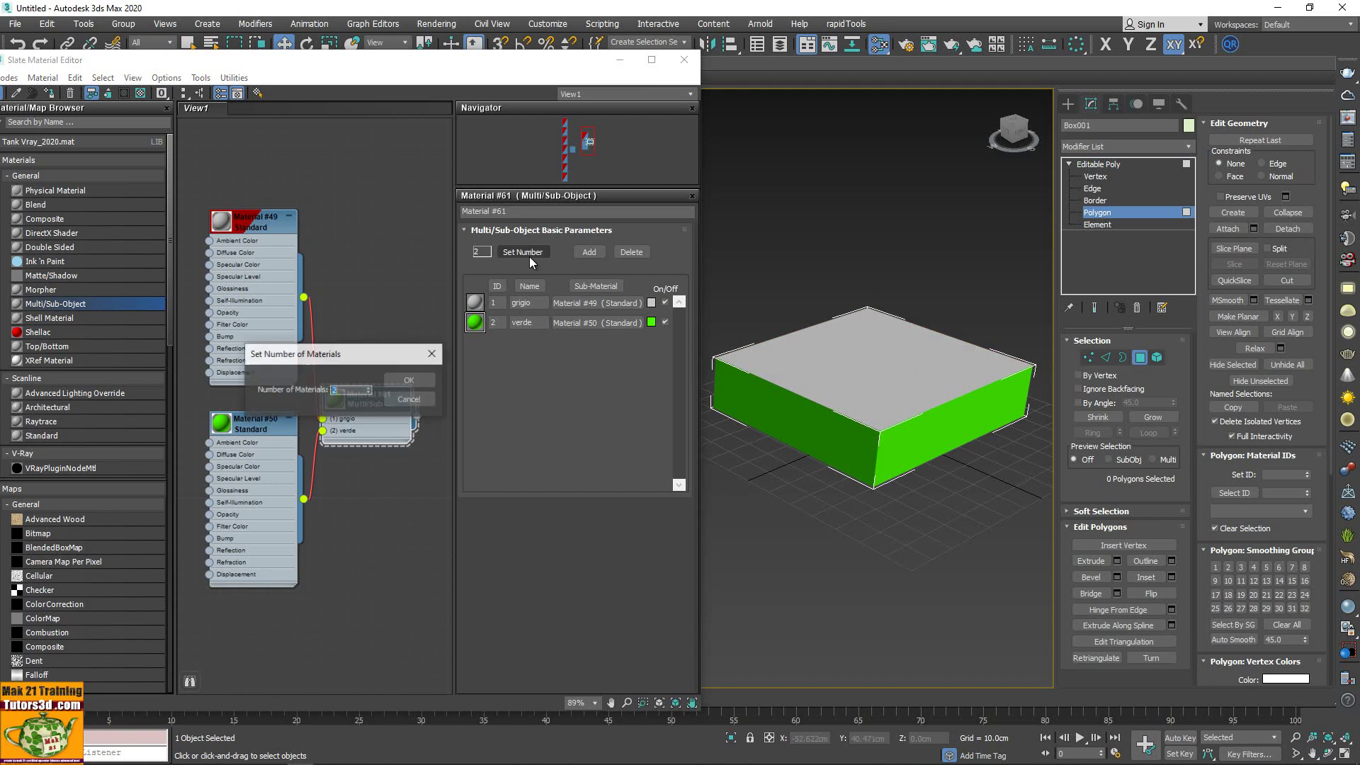
{"action": "left_click", "coordinate": [369, 388]}
{"action": "left_click", "coordinate": [410, 380]}
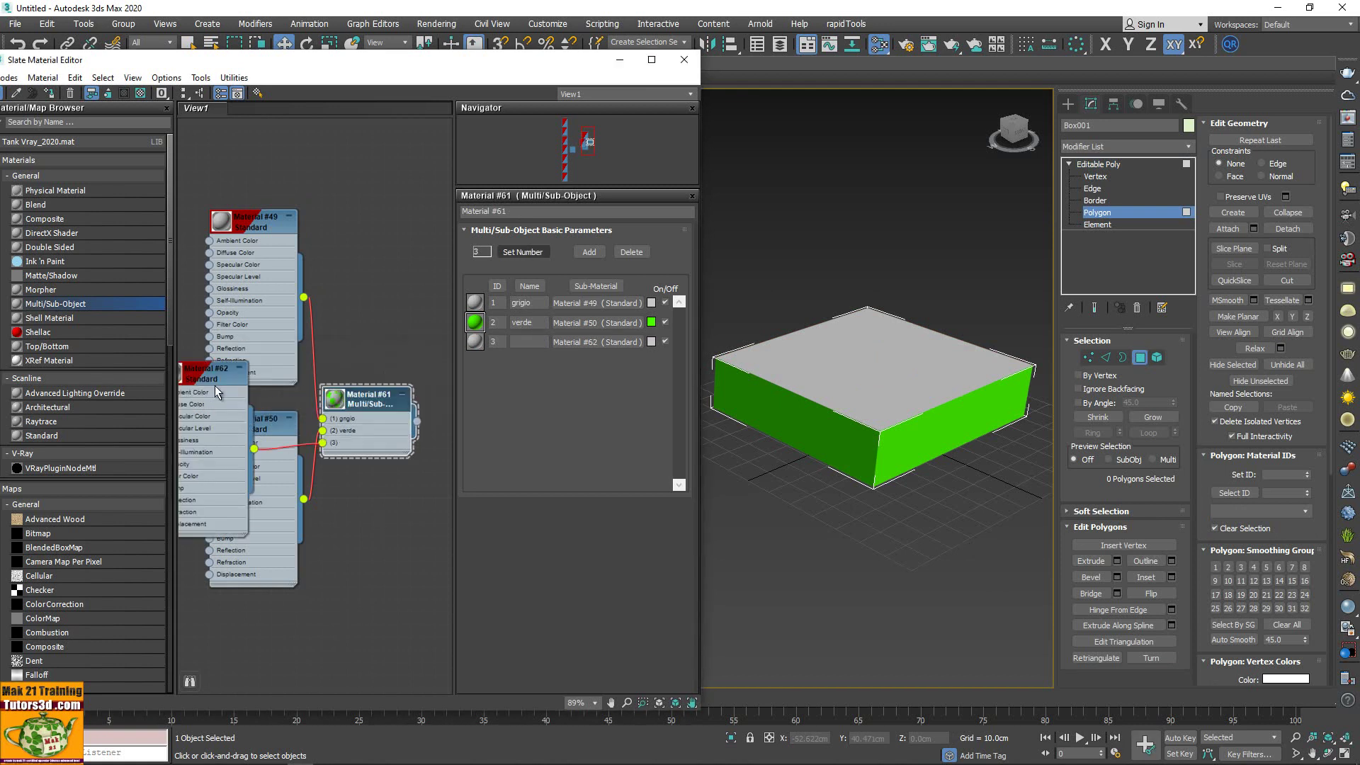
{"action": "left_click_drag", "start_coordinate": [215, 385], "coordinate": [232, 536]}
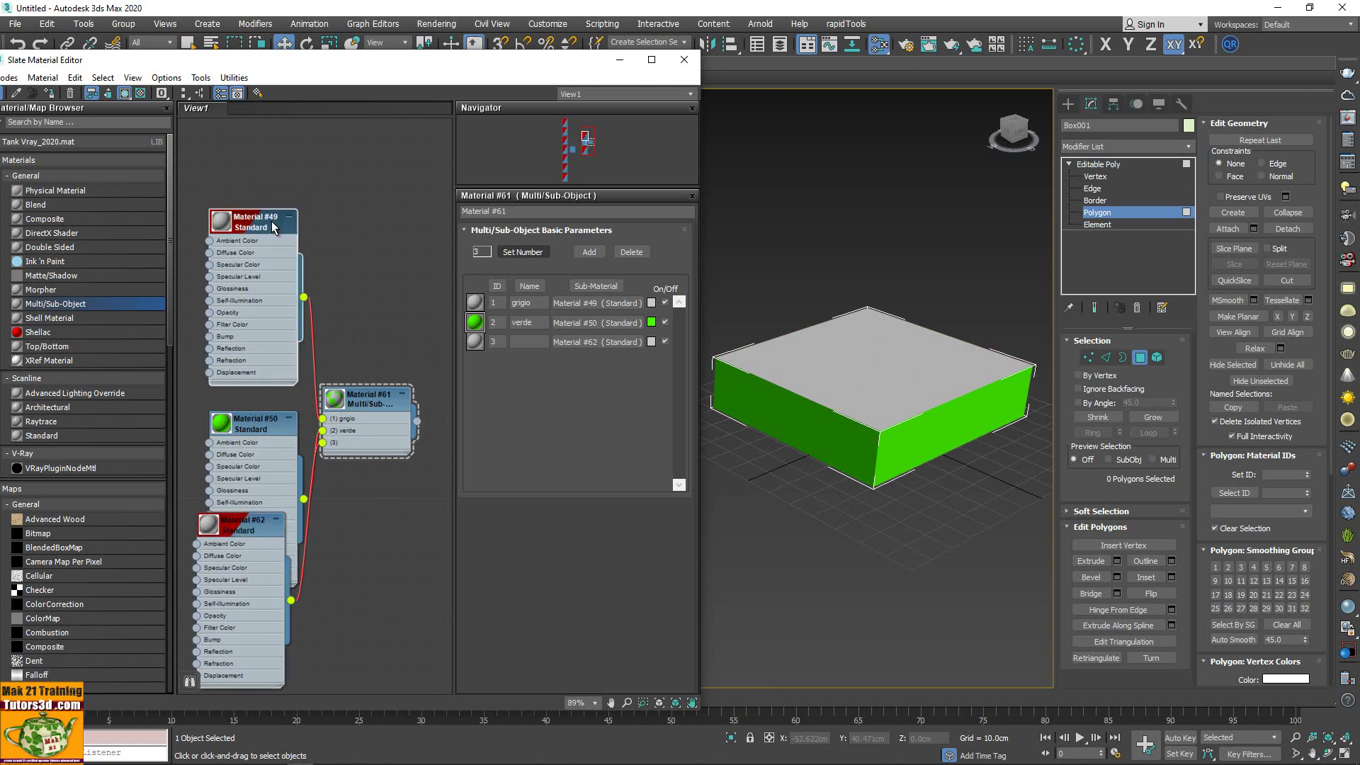
{"action": "left_click_drag", "start_coordinate": [270, 221], "coordinate": [270, 120]}
{"action": "left_click_drag", "start_coordinate": [266, 417], "coordinate": [241, 328]}
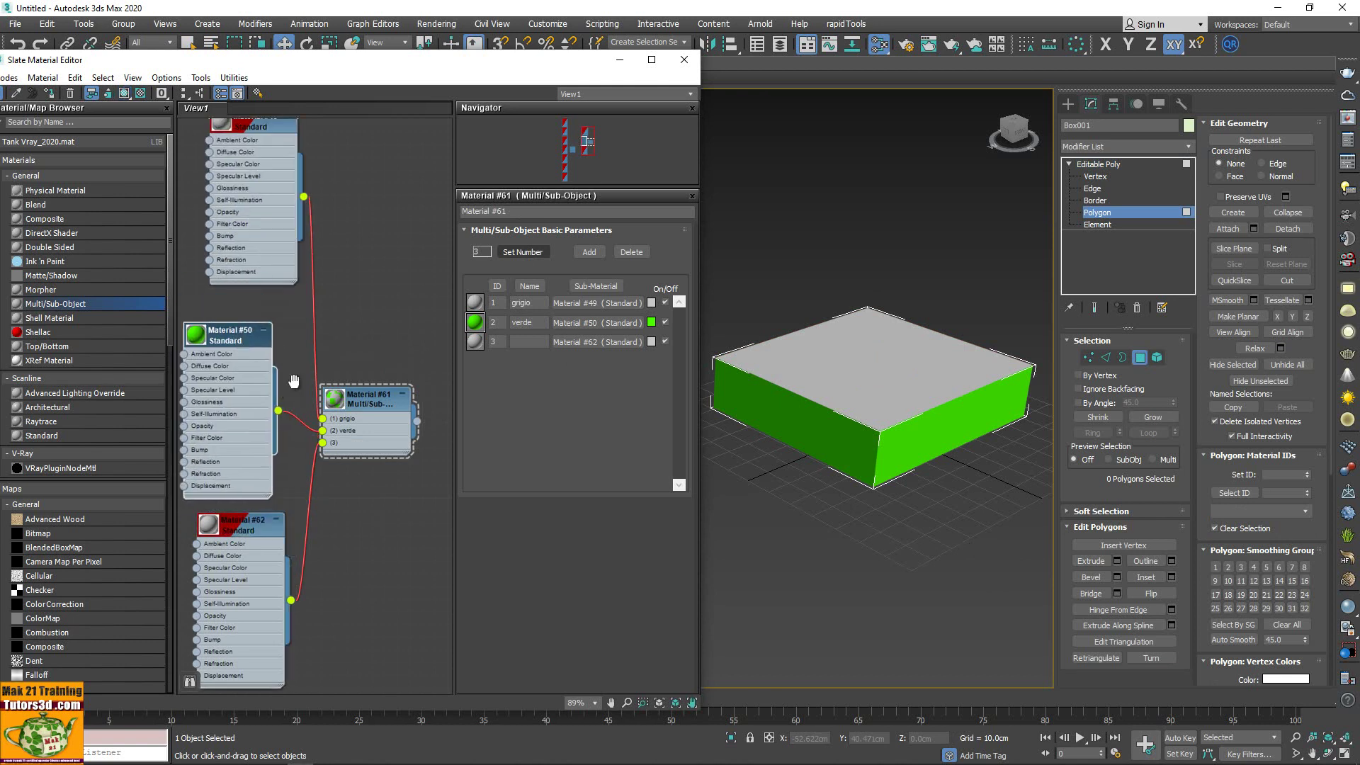
{"action": "middle_click_drag", "start_coordinate": [294, 381], "coordinate": [321, 326]}
Give the new Material #62 a purple diffuse colour
{"action": "double_click", "coordinate": [270, 475]}
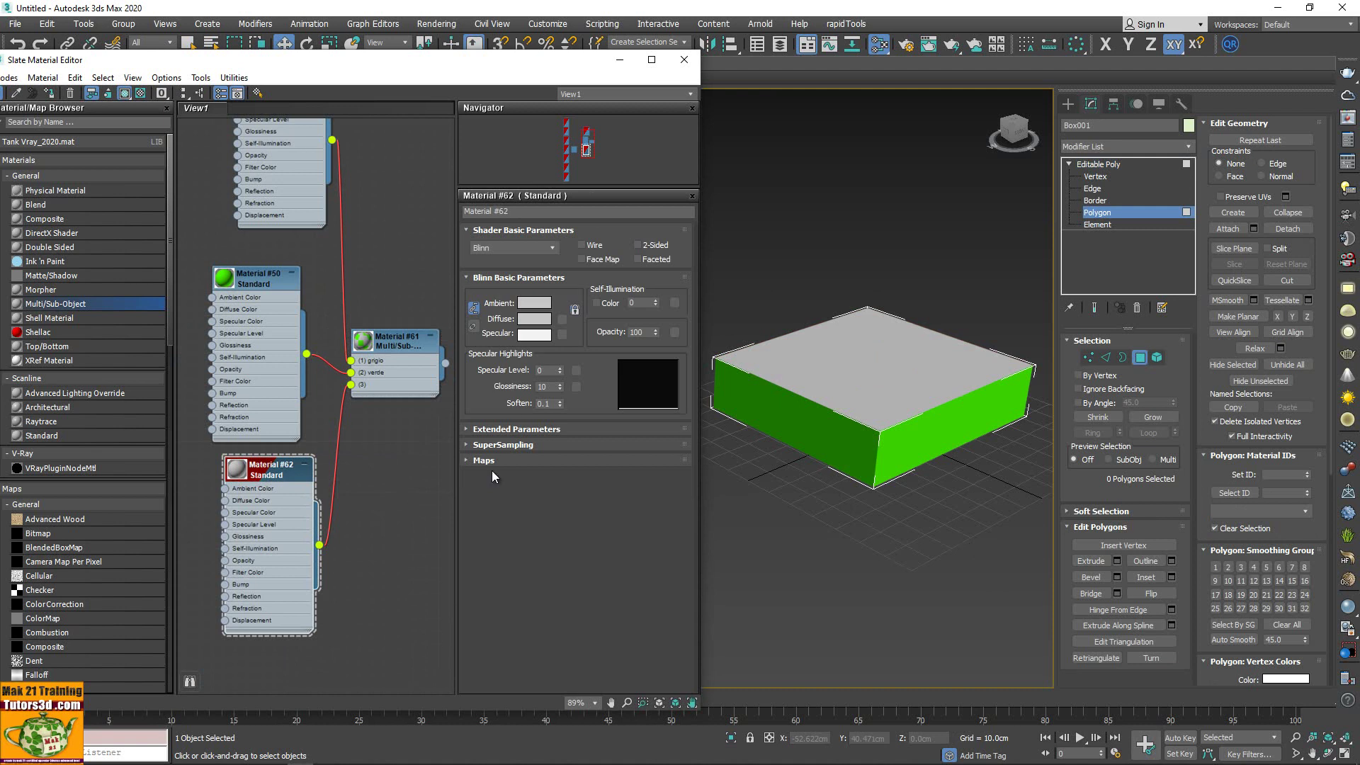
{"action": "left_click", "coordinate": [535, 319]}
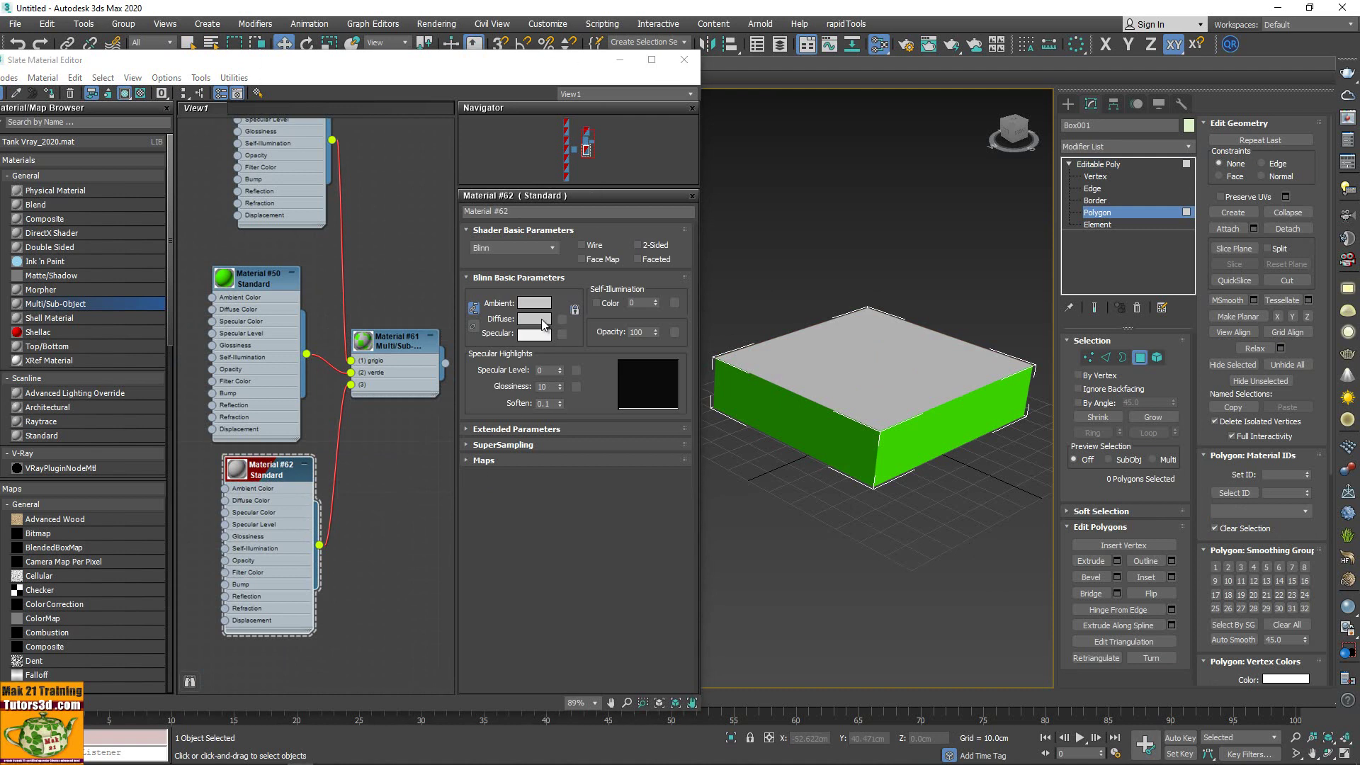
{"action": "left_click_drag", "start_coordinate": [360, 117], "coordinate": [374, 122]}
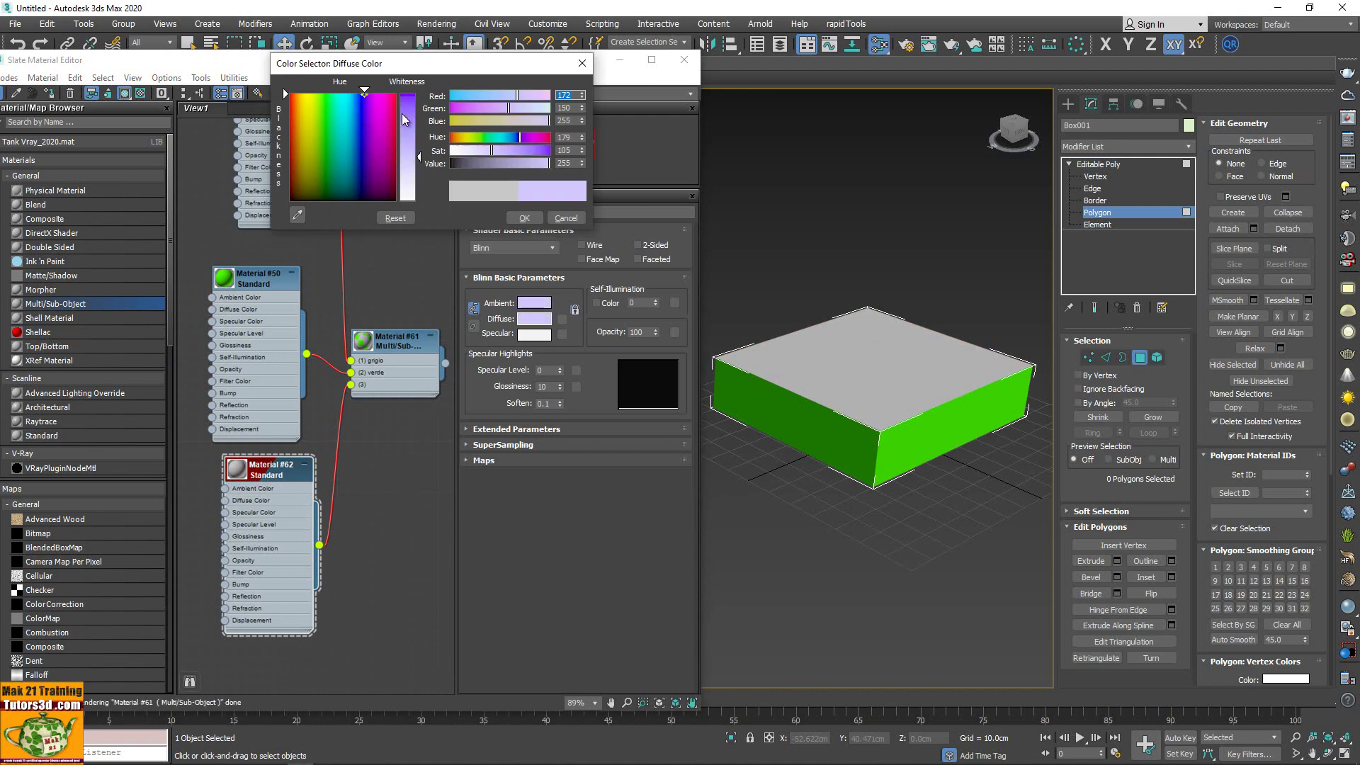
{"action": "left_click", "coordinate": [524, 218]}
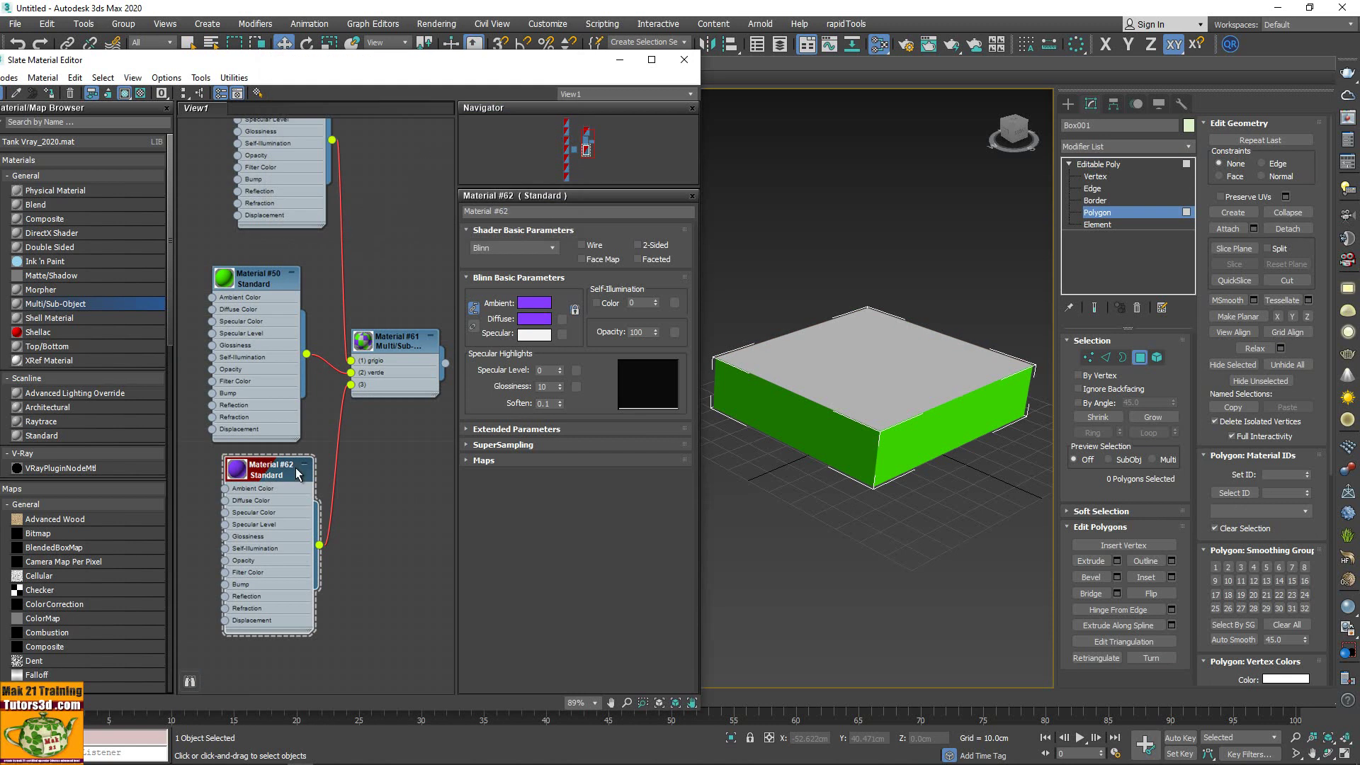
{"action": "left_click_drag", "start_coordinate": [287, 473], "coordinate": [273, 485]}
{"action": "double_click", "coordinate": [413, 341]}
{"action": "type", "text": "V"}
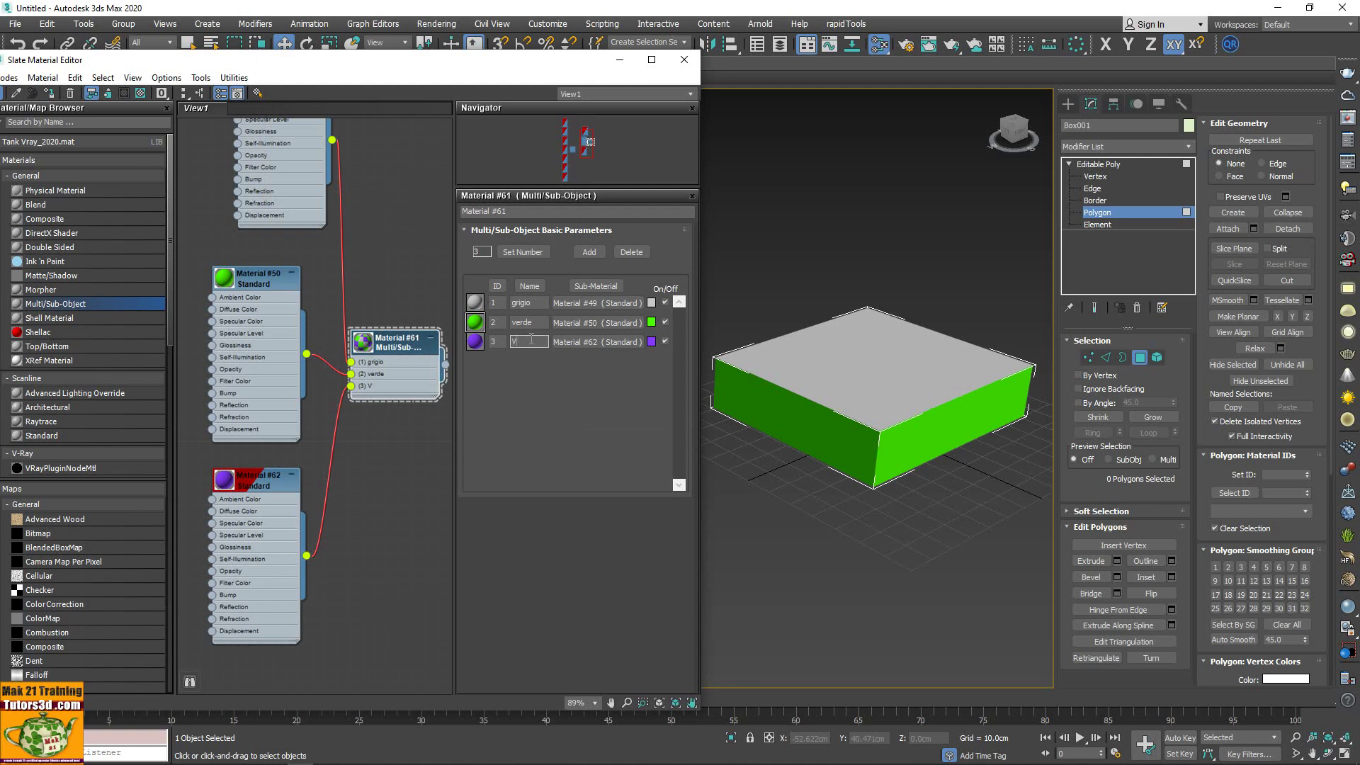
Name sub-material 3 'Viola' and select the box's right side face
{"action": "type", "text": "iola"}
{"action": "key", "text": "Return"}
{"action": "left_click", "coordinate": [922, 401]}
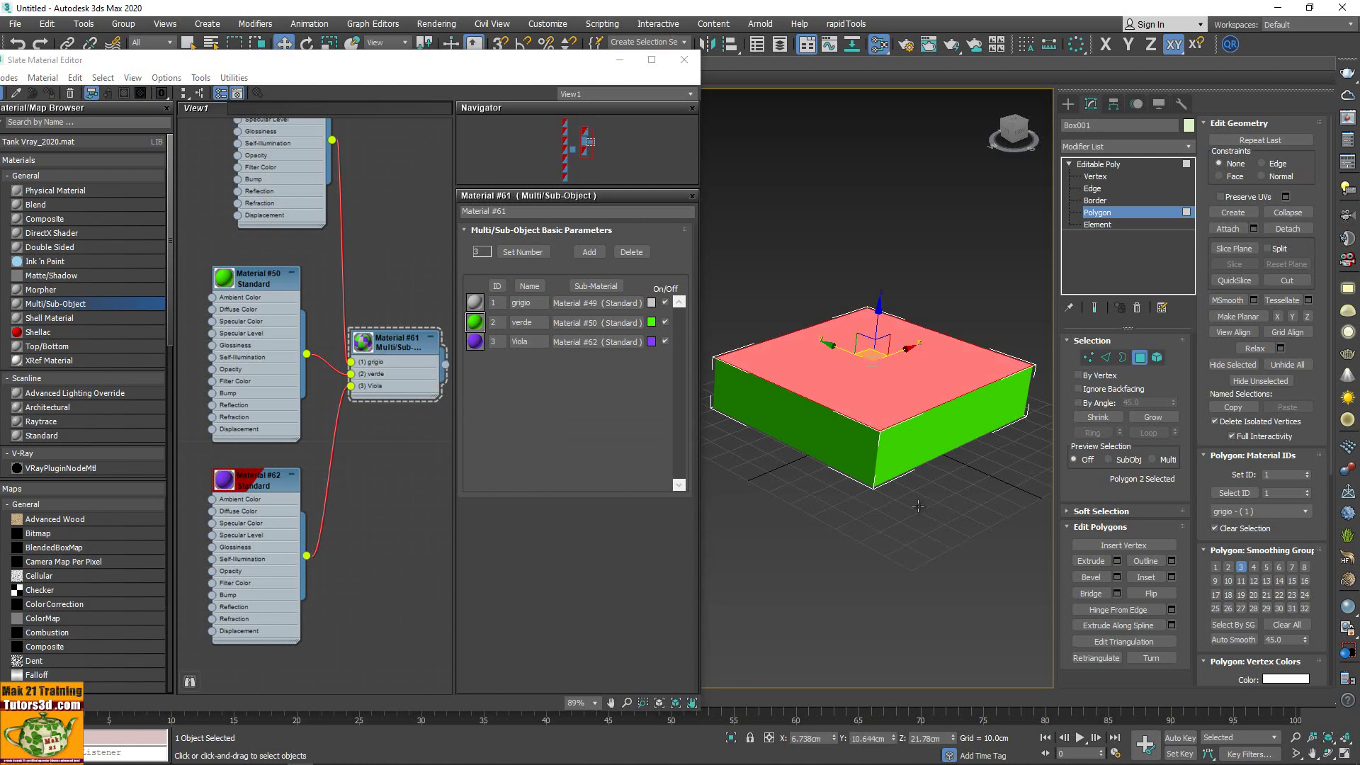
{"action": "left_click", "coordinate": [971, 434]}
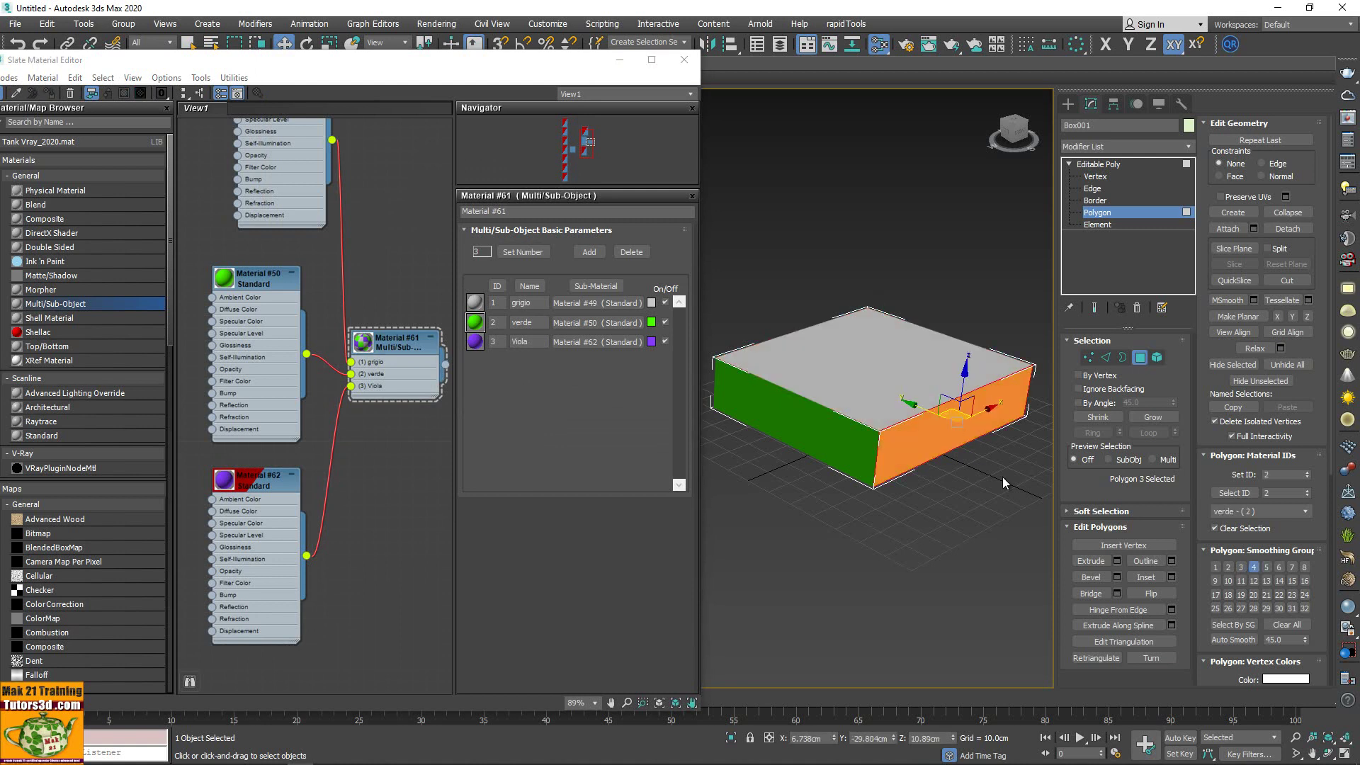
{"action": "left_click", "coordinate": [1290, 510]}
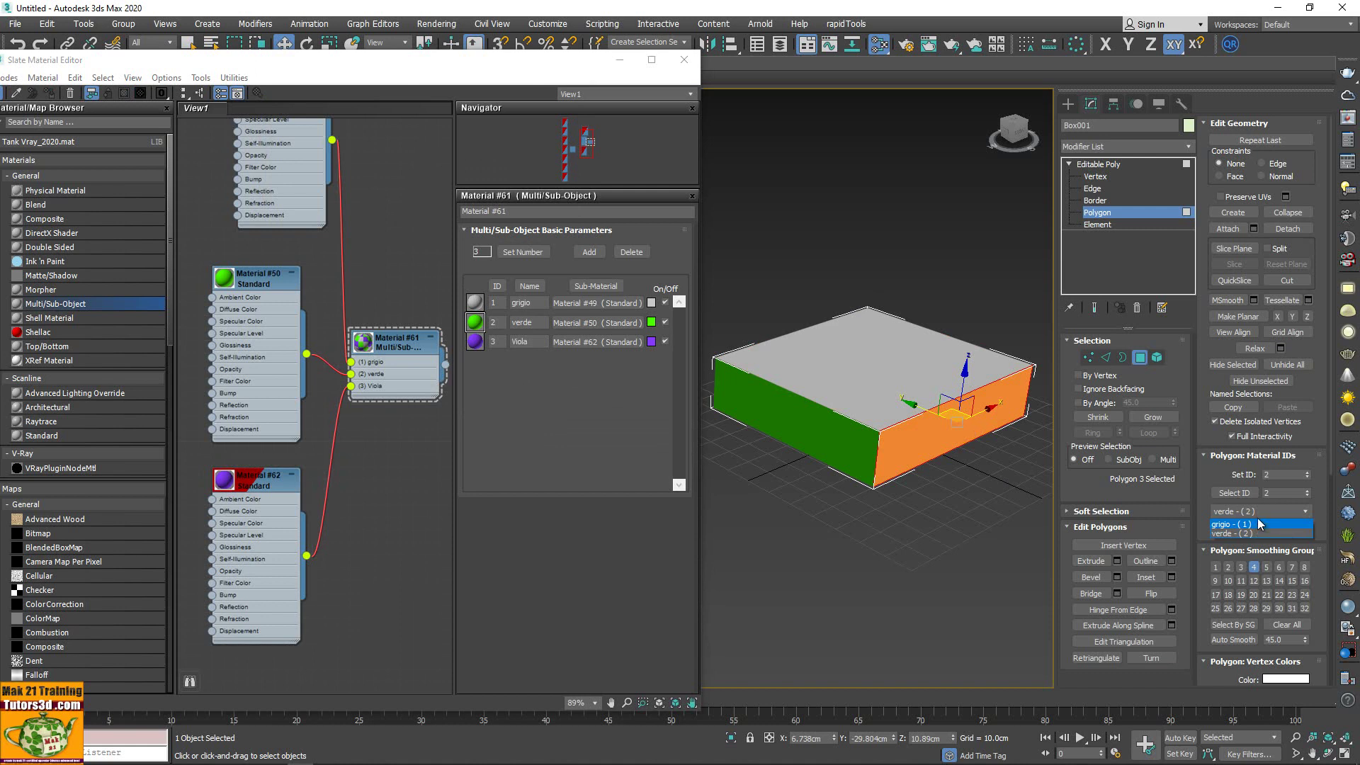
{"action": "left_click", "coordinate": [1256, 532]}
Give the right side face material ID 3, verify the Viola selection, and close the material editor
{"action": "double_click", "coordinate": [1281, 474]}
{"action": "type", "text": "3"}
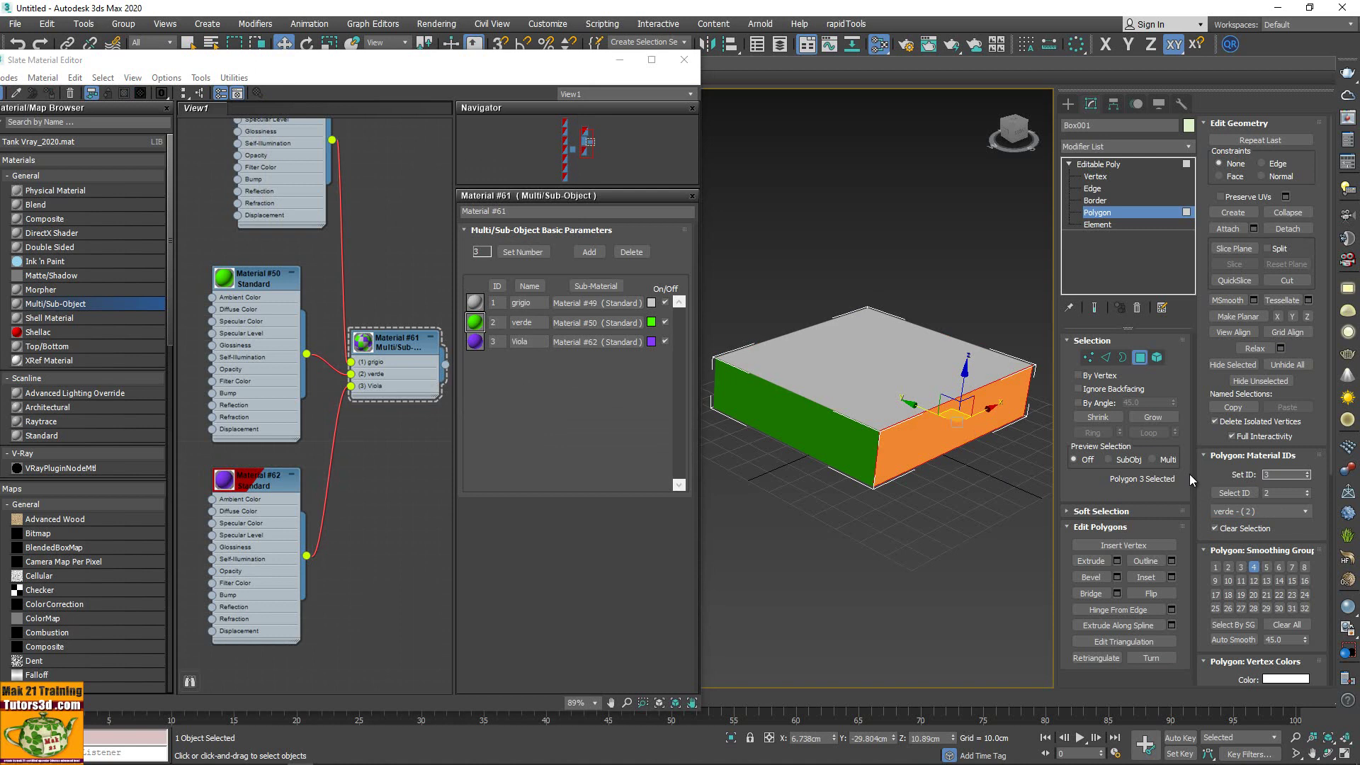
{"action": "key", "text": "Return"}
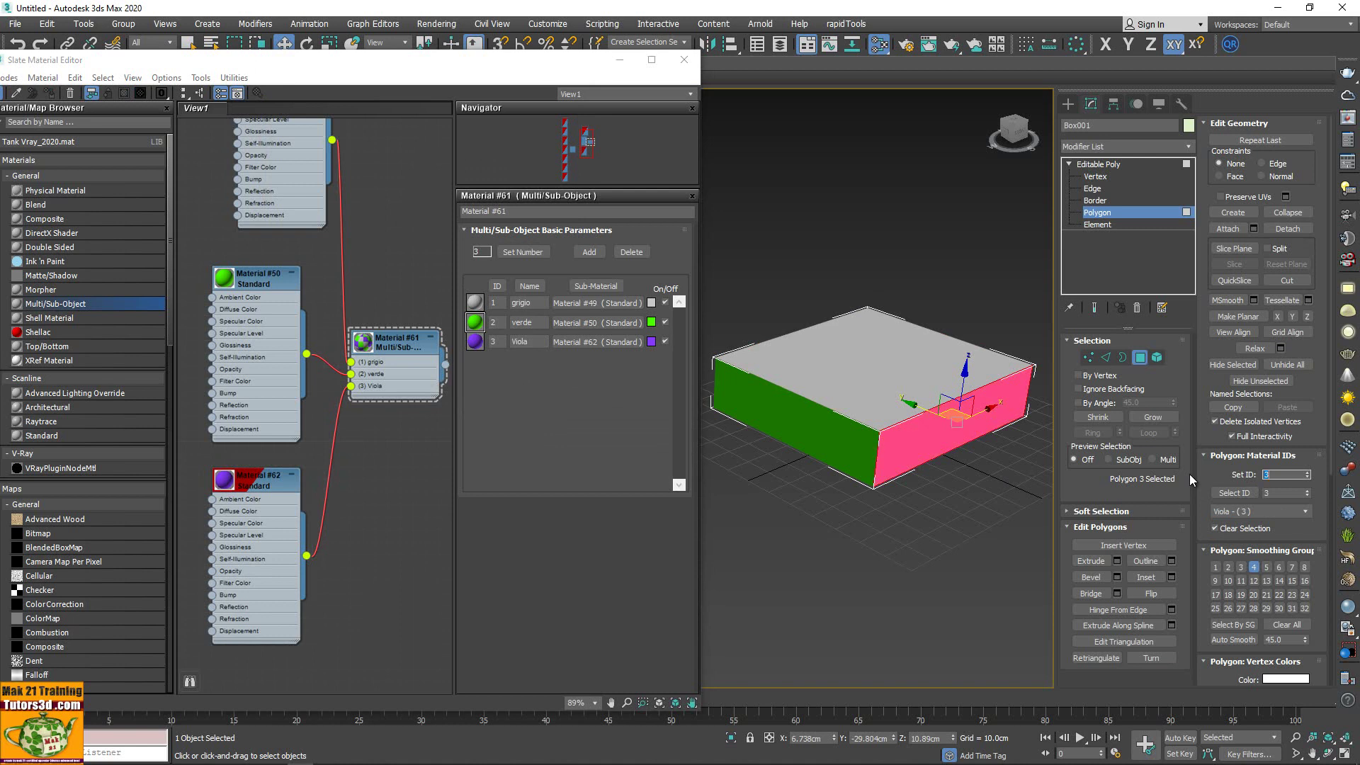
{"action": "left_click", "coordinate": [950, 520]}
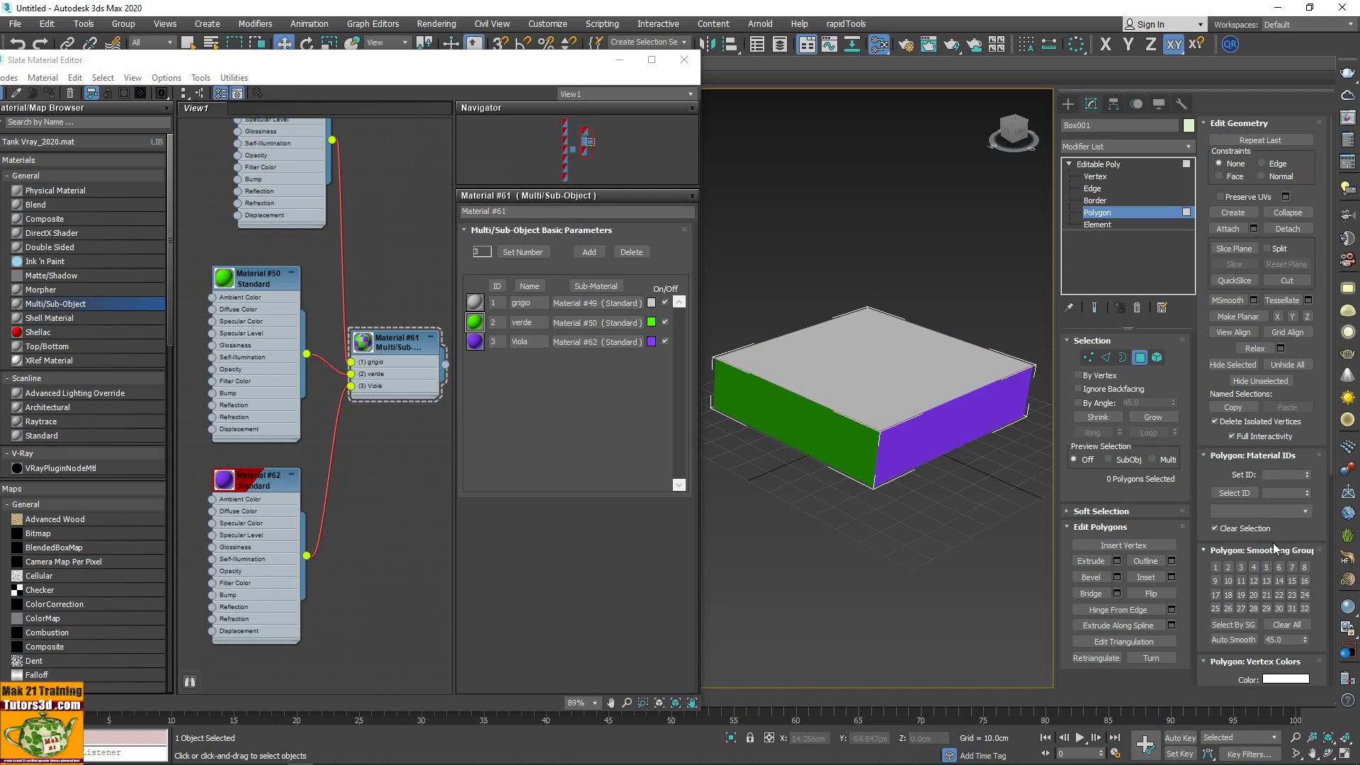
{"action": "left_click", "coordinate": [1305, 511]}
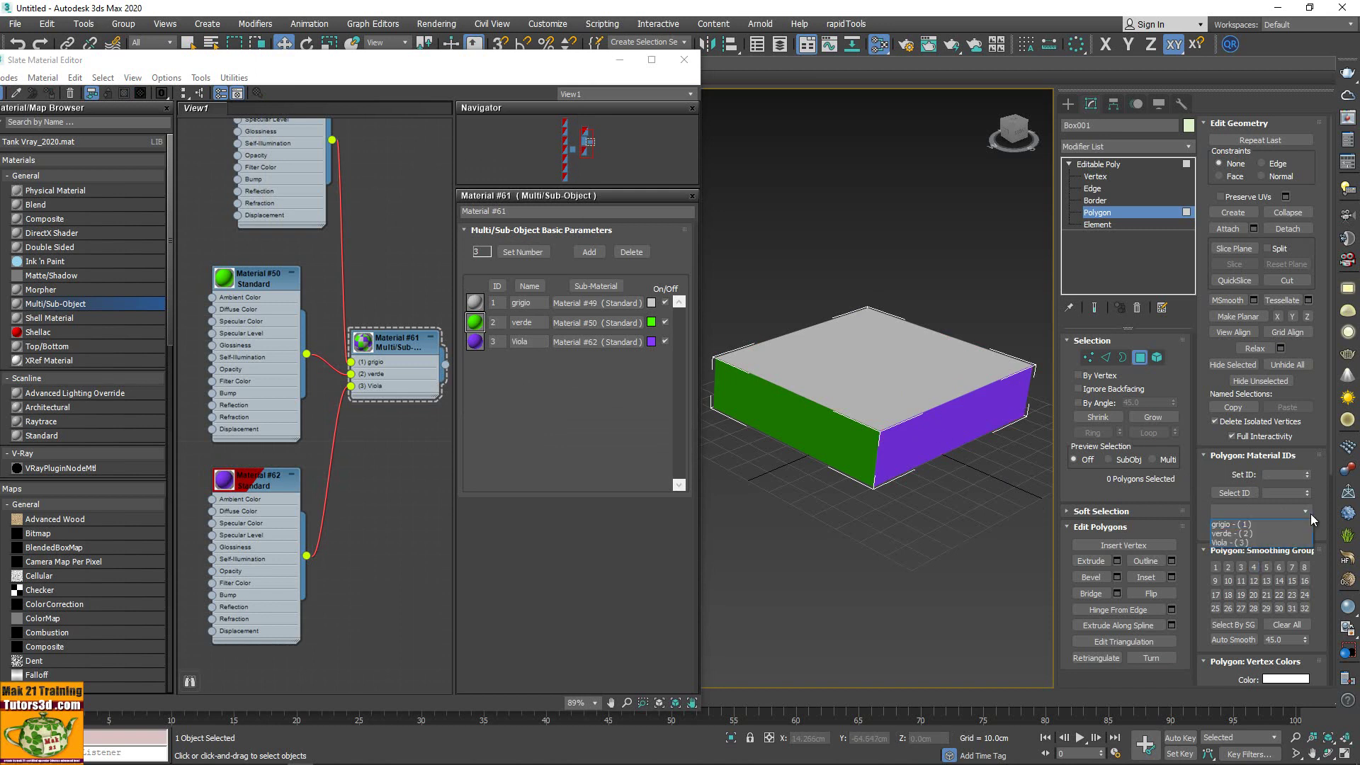
{"action": "left_click", "coordinate": [1271, 545]}
{"action": "left_click", "coordinate": [973, 513]}
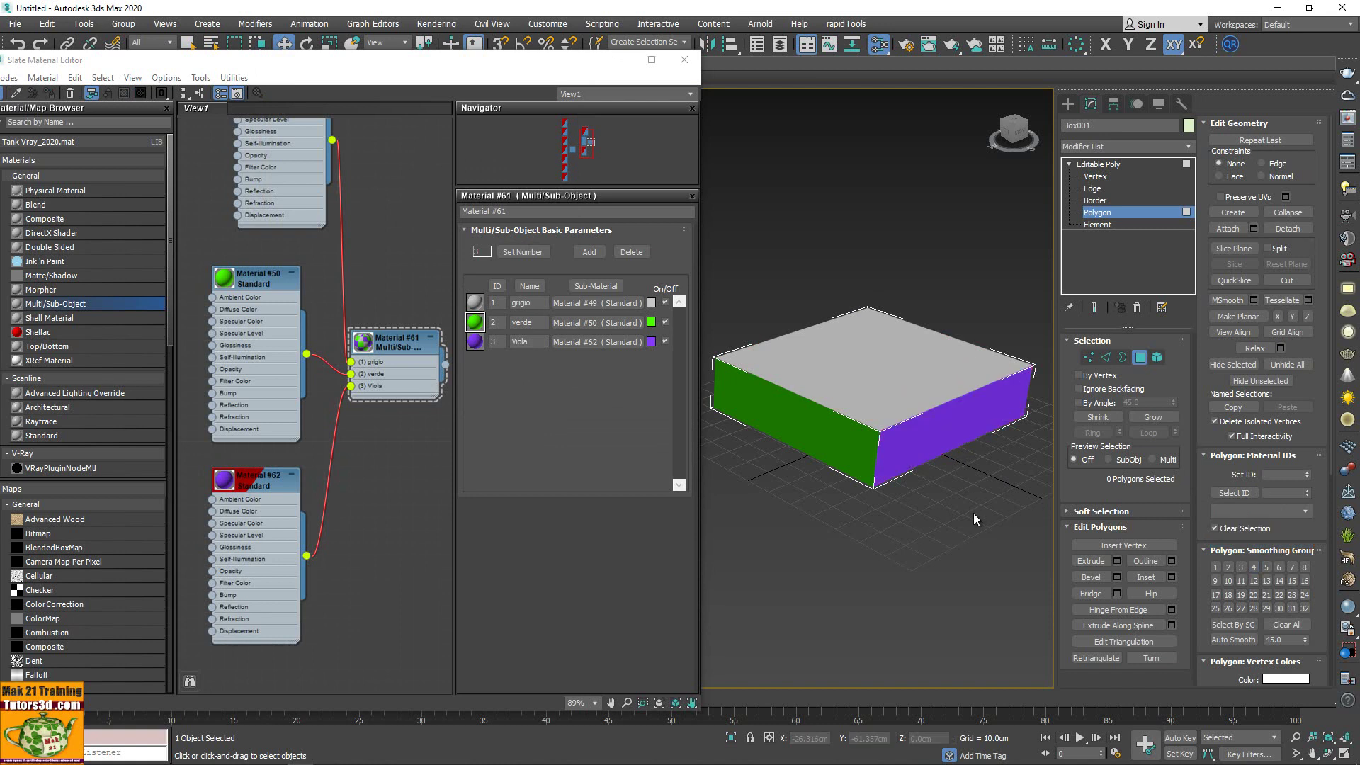
{"action": "left_click", "coordinate": [684, 59]}
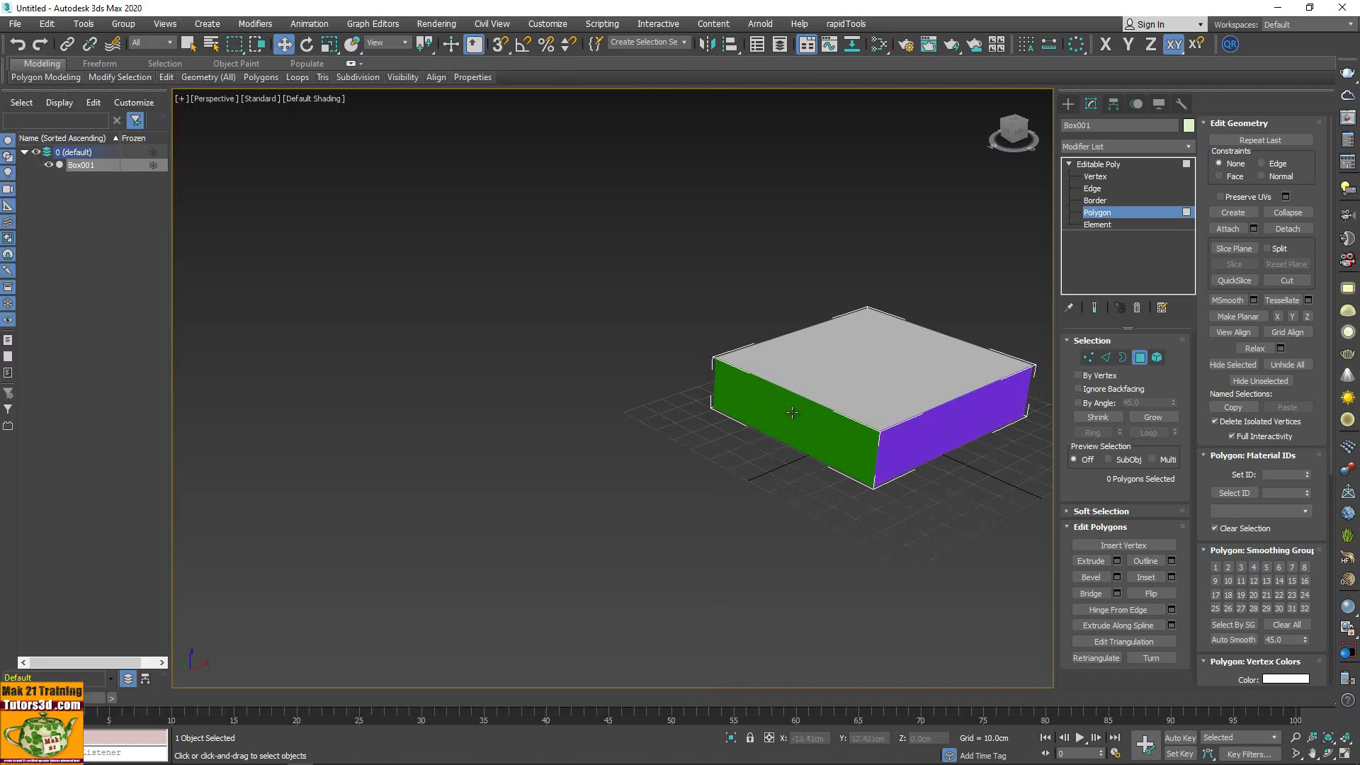